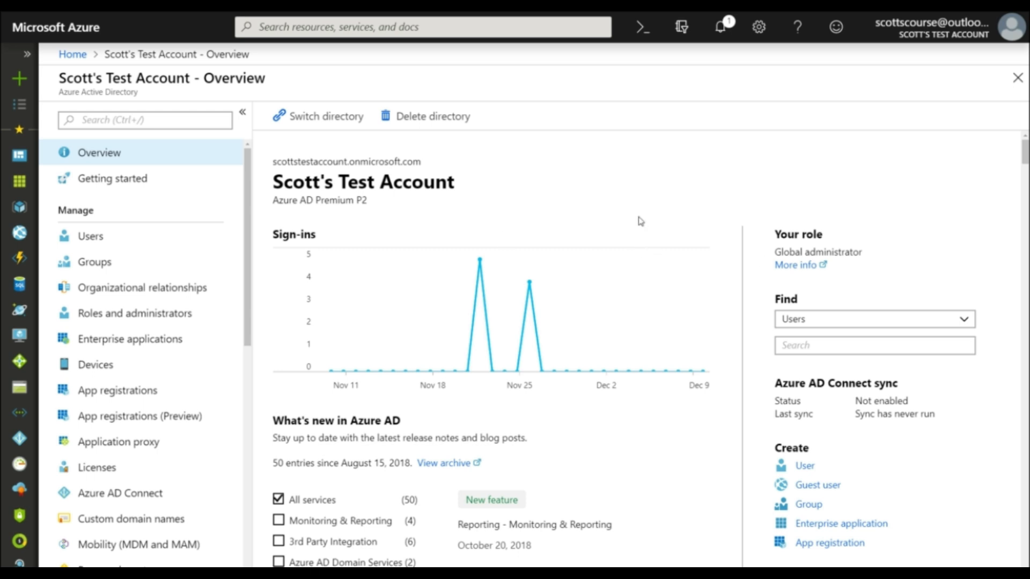
# Step: Check the directory's Azure AD licence tier on its overview page
pyautogui.moveTo(314, 202); pyautogui.dragTo(360, 197)
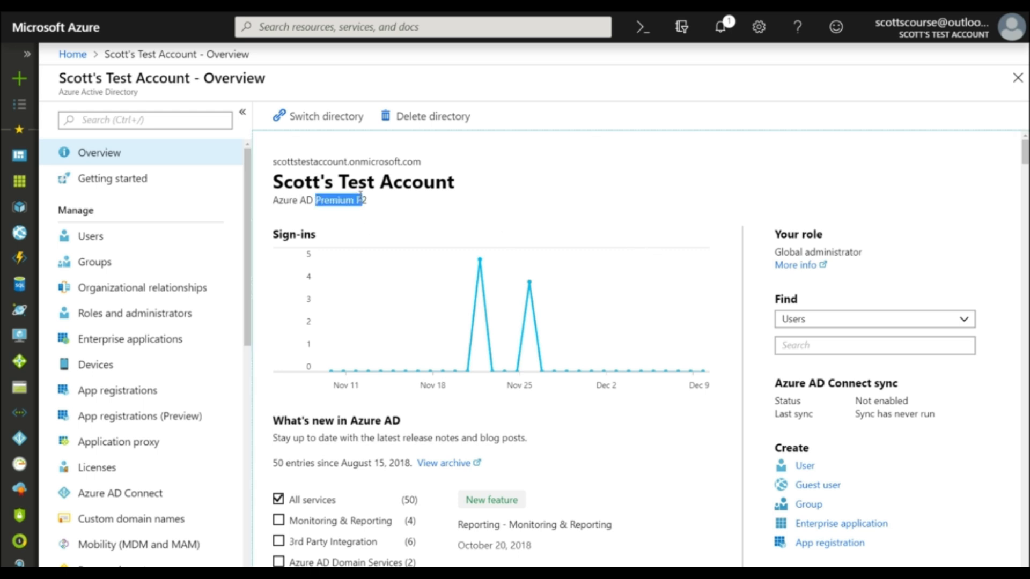
pyautogui.click(352, 204)
pyautogui.tripleClick(373, 202)
pyautogui.click(174, 201)
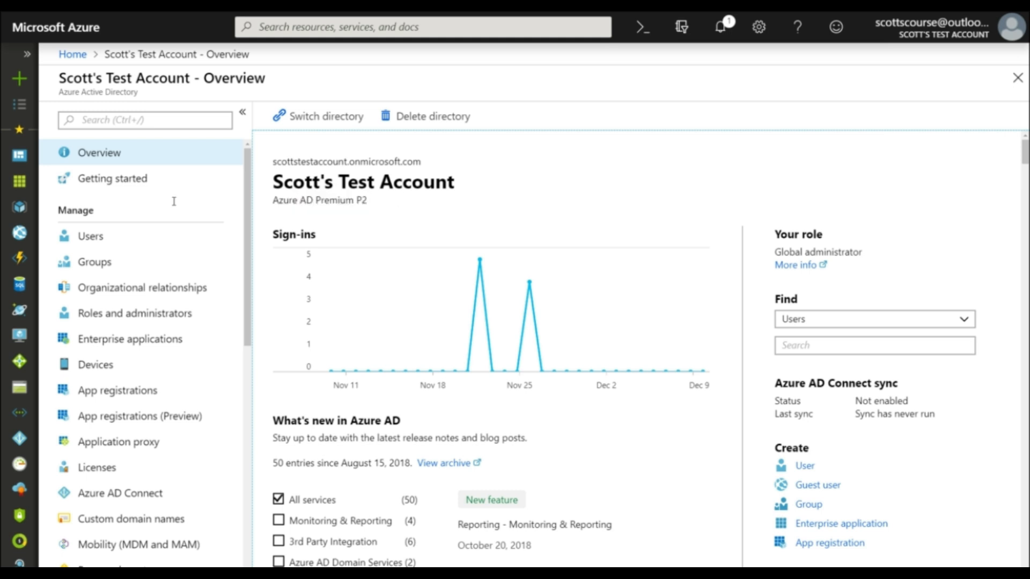
# Step: Open the multi-factor authentication management page for the directory's users and enlarge it for reading
pyautogui.click(85, 237)
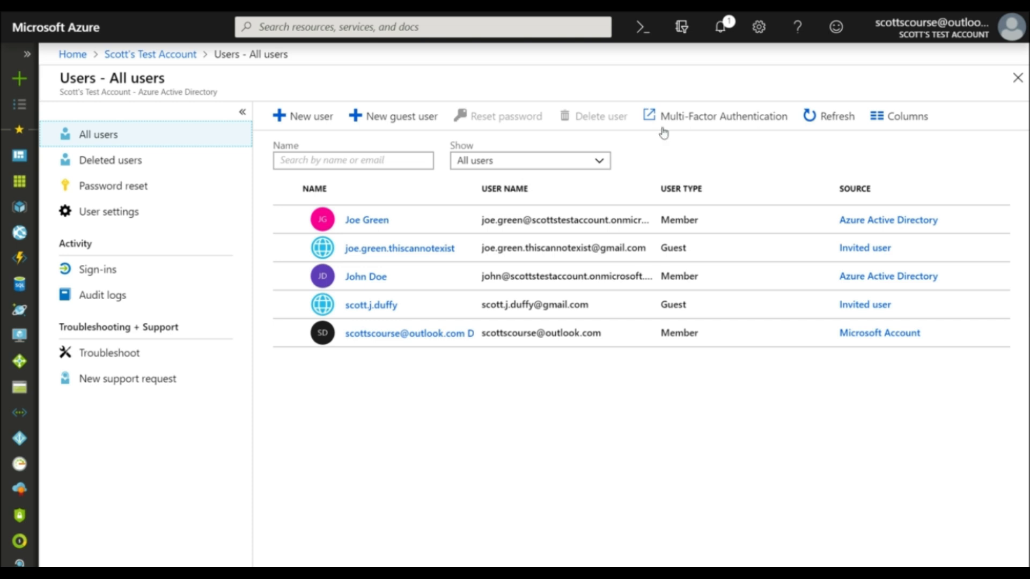
pyautogui.click(708, 117)
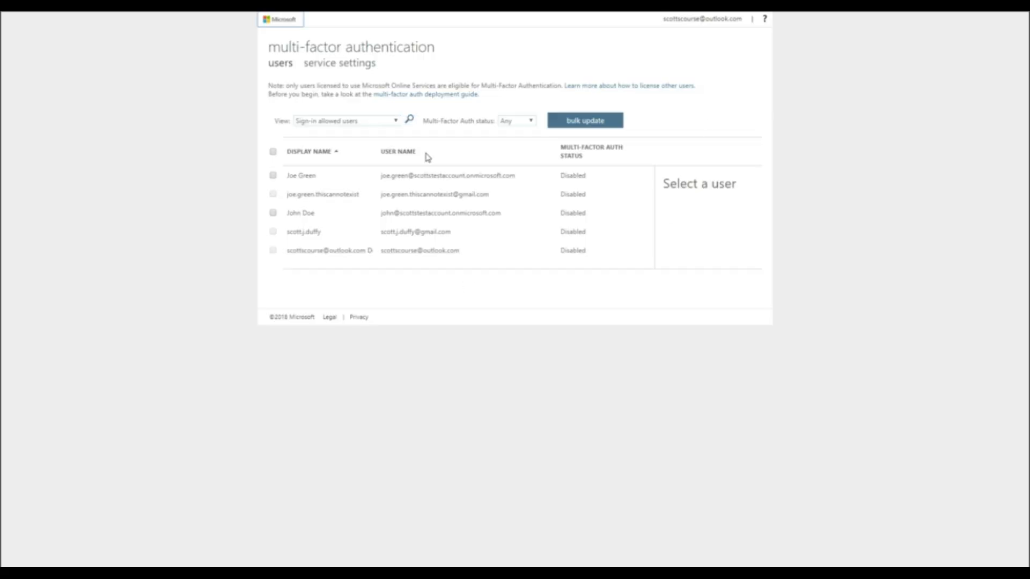
pyautogui.hotkey('ctrl', '+')
pyautogui.hotkey('ctrl', '+')
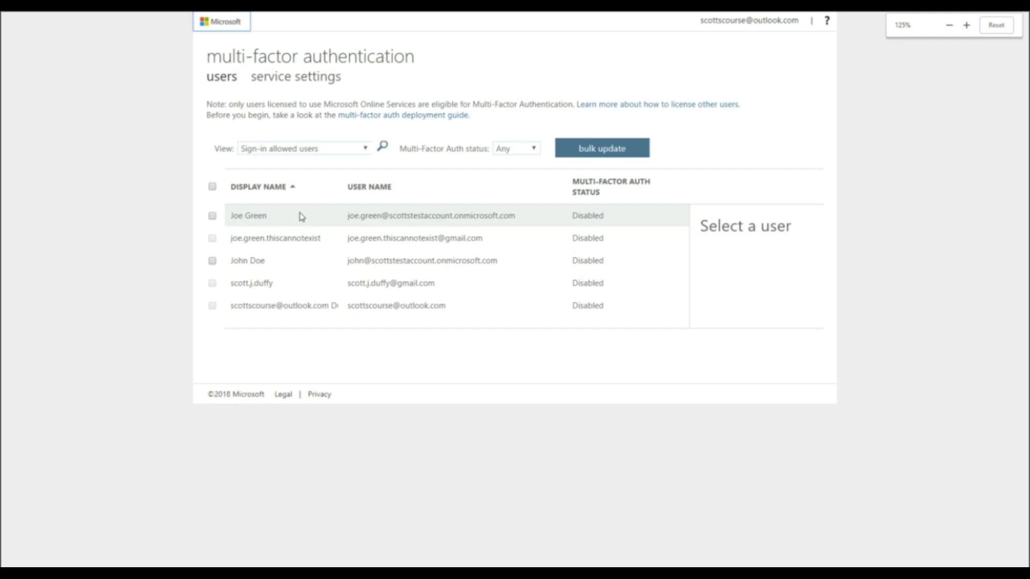
pyautogui.hotkey('ctrl', '+')
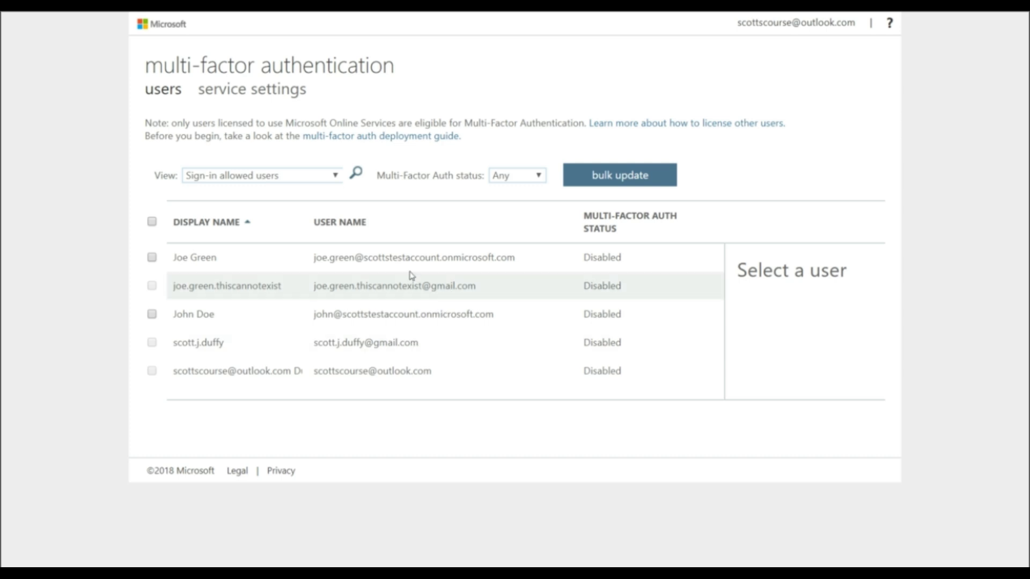
# Step: Enable multi-factor authentication for the two member accounts sourced from Azure Active Directory
pyautogui.click(152, 257)
pyautogui.click(153, 315)
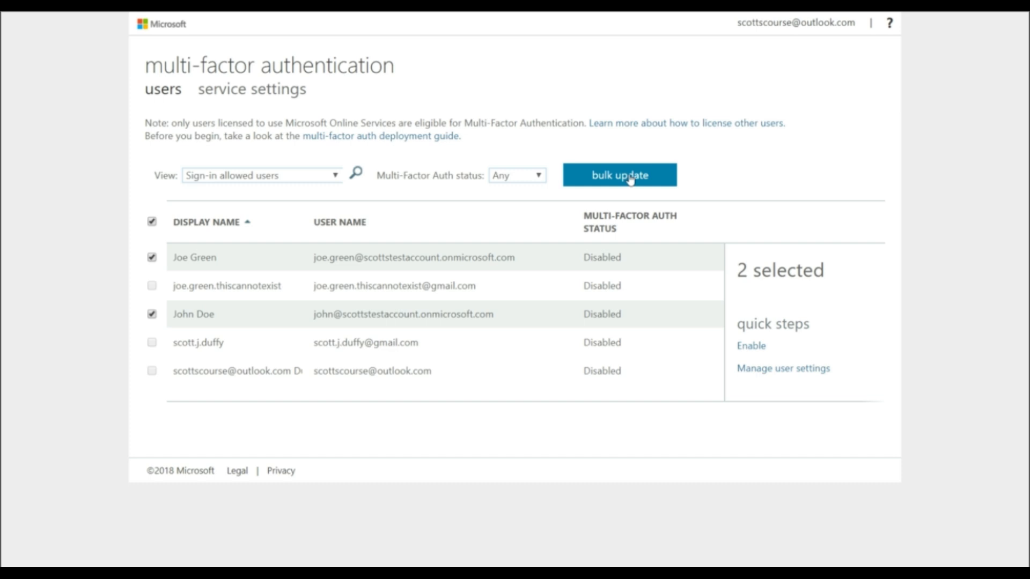
pyautogui.click(755, 348)
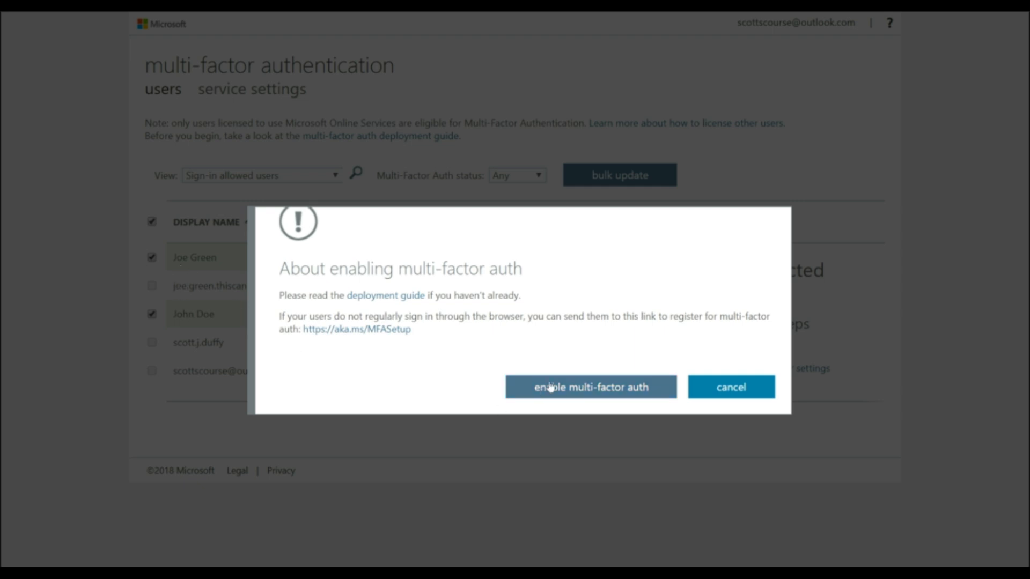
pyautogui.click(605, 387)
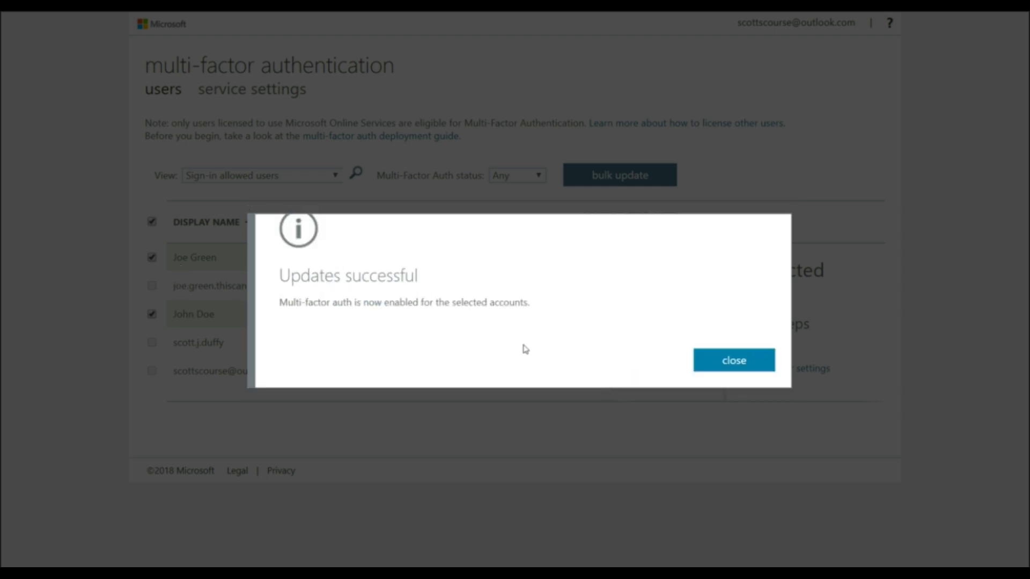
pyautogui.click(749, 361)
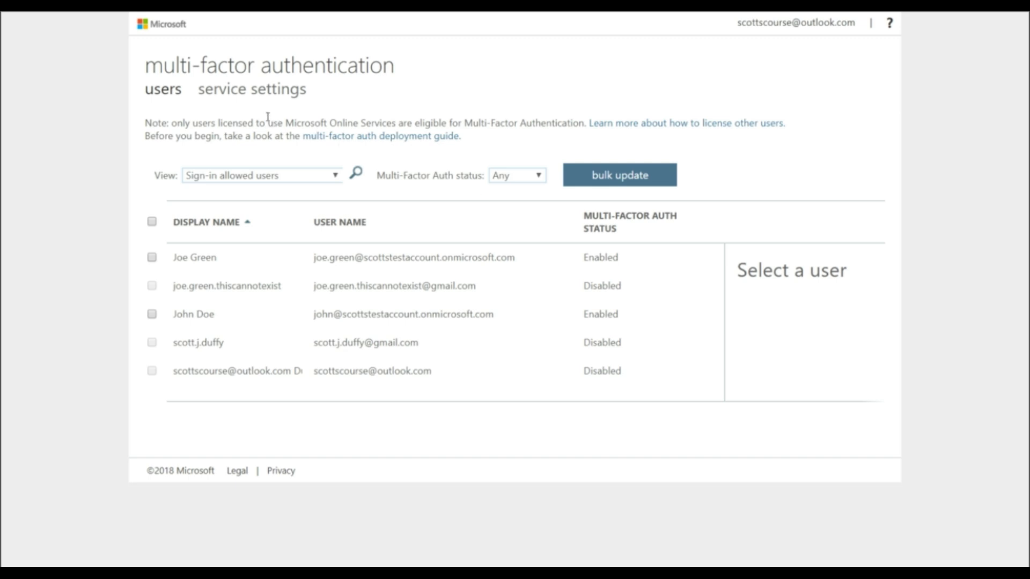
# Step: Close the multi-factor authentication page and refresh the directory's list of all users
pyautogui.press('F11')
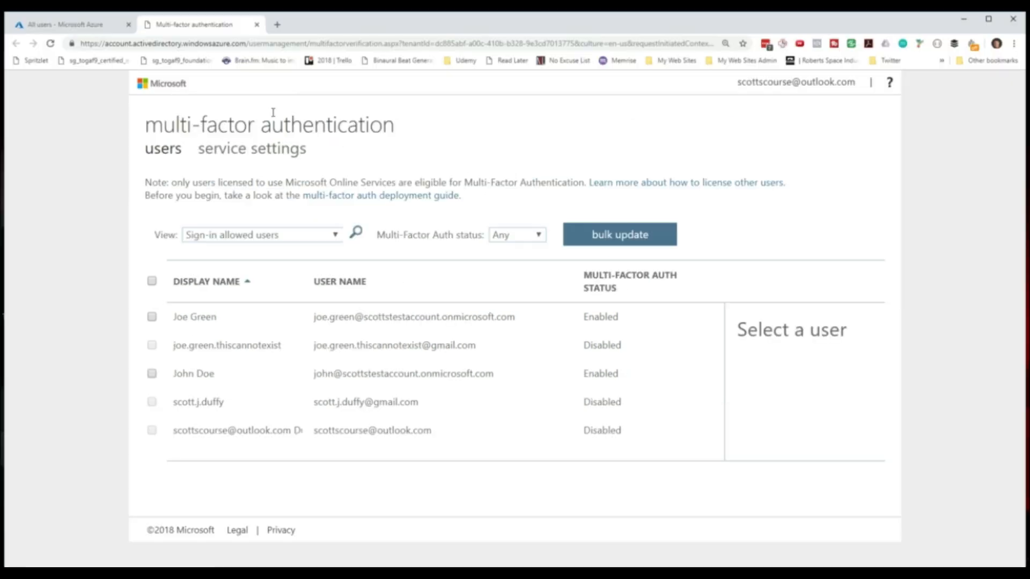
pyautogui.click(257, 25)
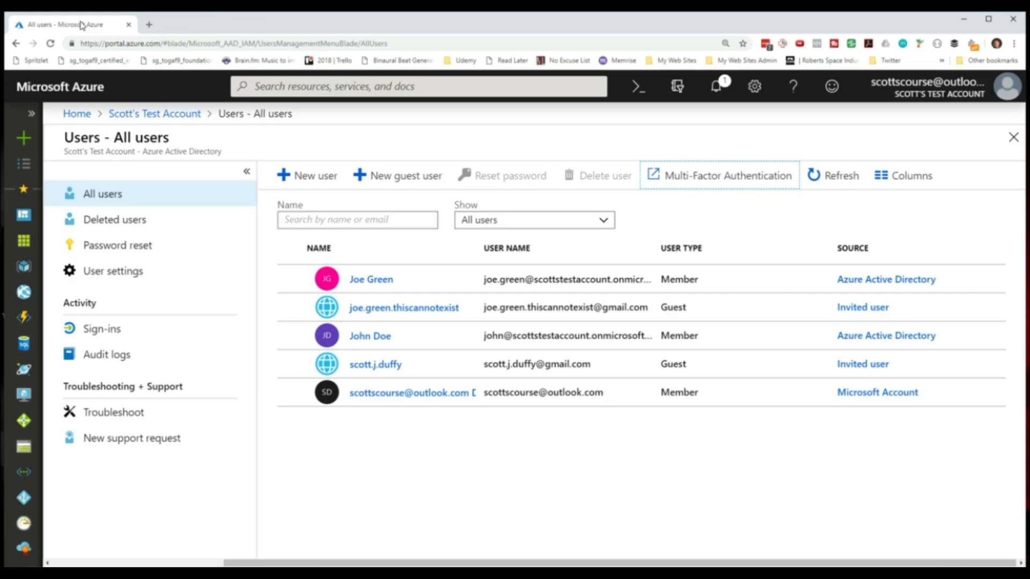
pyautogui.press('F11')
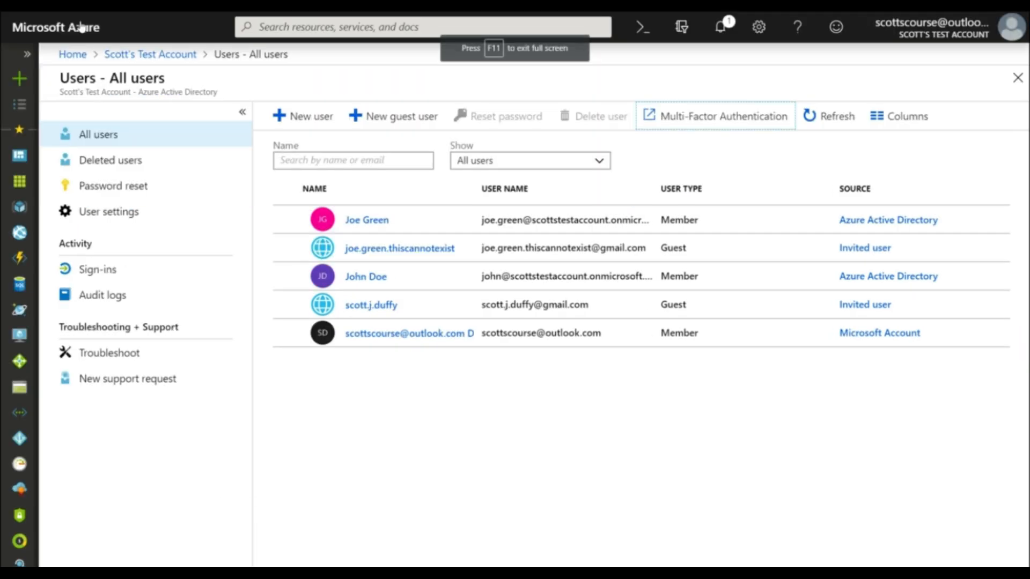
pyautogui.click(829, 119)
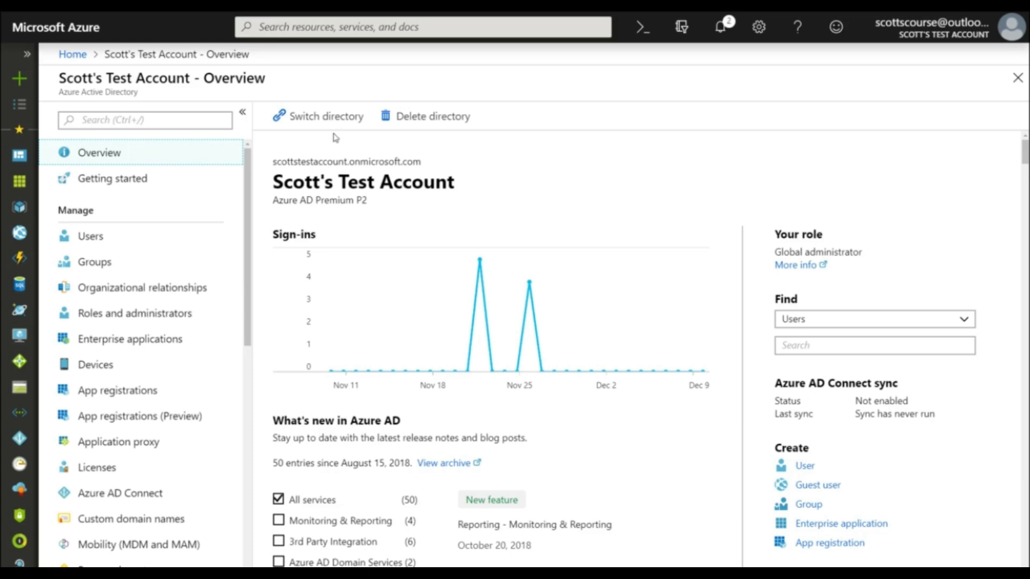
# Step: Open the Conditional Access policies in the directory's security settings
pyautogui.click(95, 241)
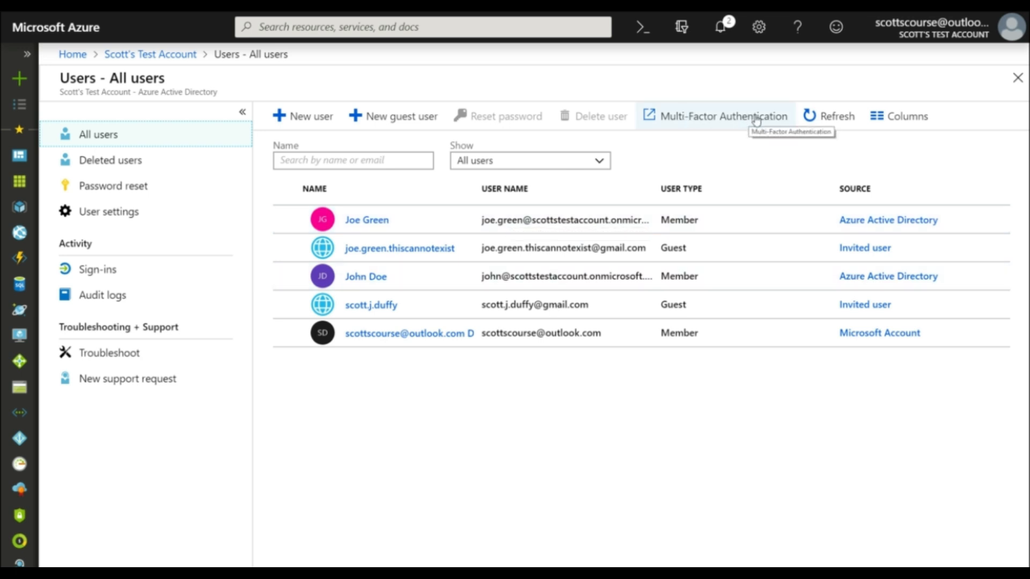
pyautogui.click(152, 56)
pyautogui.scroll(-1, 171, 293)
pyautogui.scroll(-1, 170, 293)
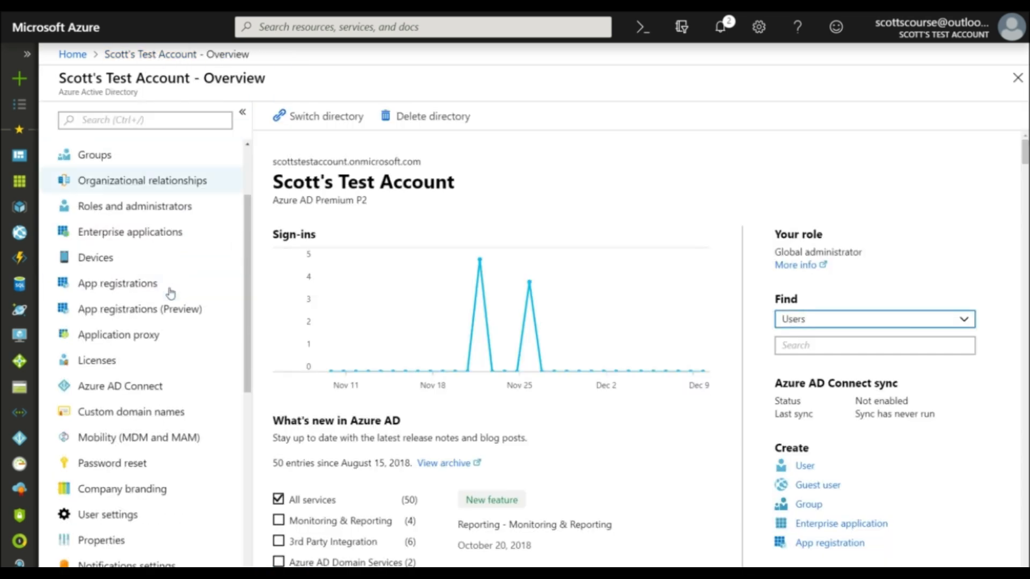
pyautogui.scroll(-4, 152, 378)
pyautogui.scroll(-6, 152, 378)
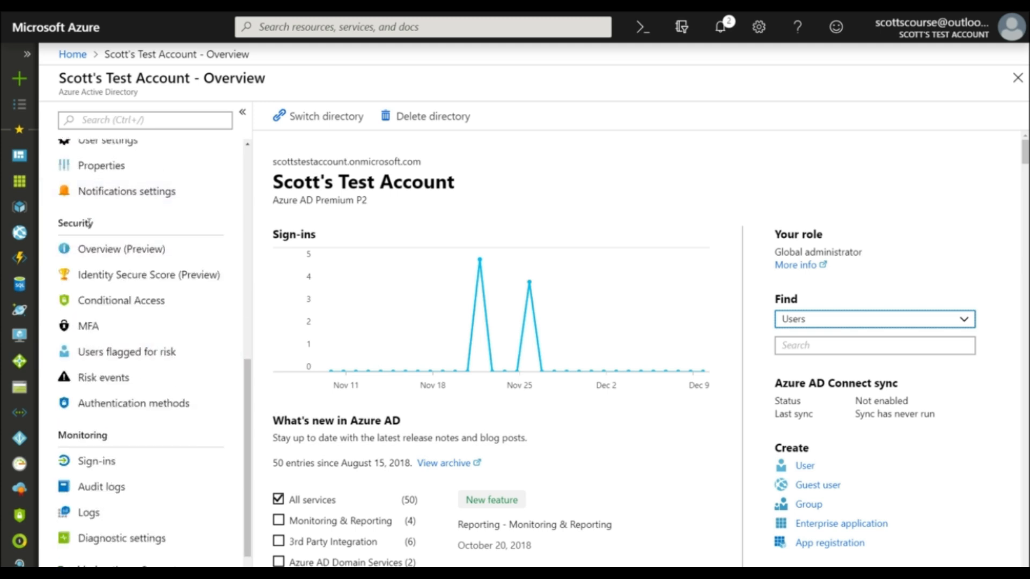
pyautogui.click(115, 303)
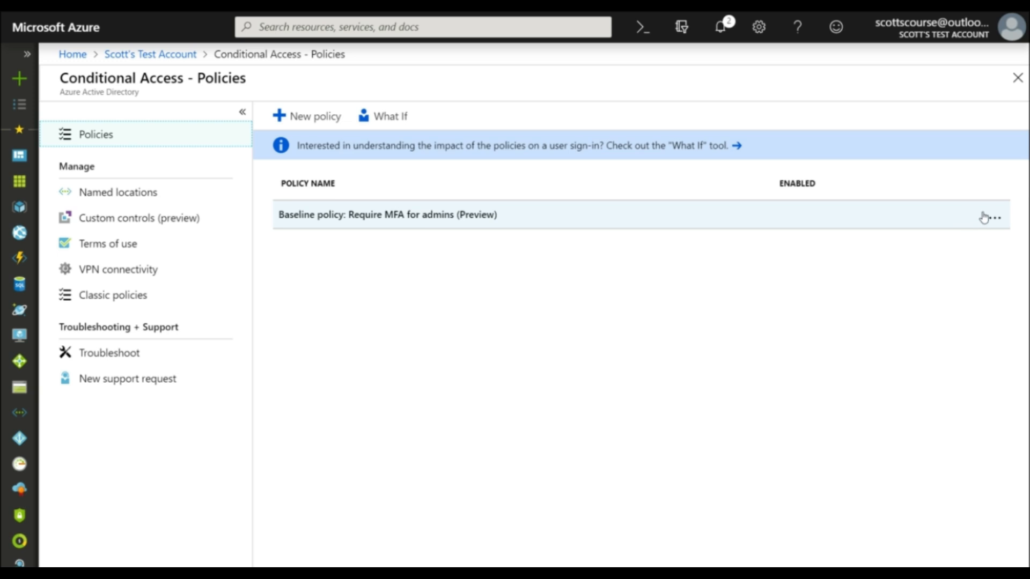
# Step: Open the baseline policy requiring MFA for admins and review which directory roles it covers
pyautogui.click(999, 217)
pyautogui.click(451, 214)
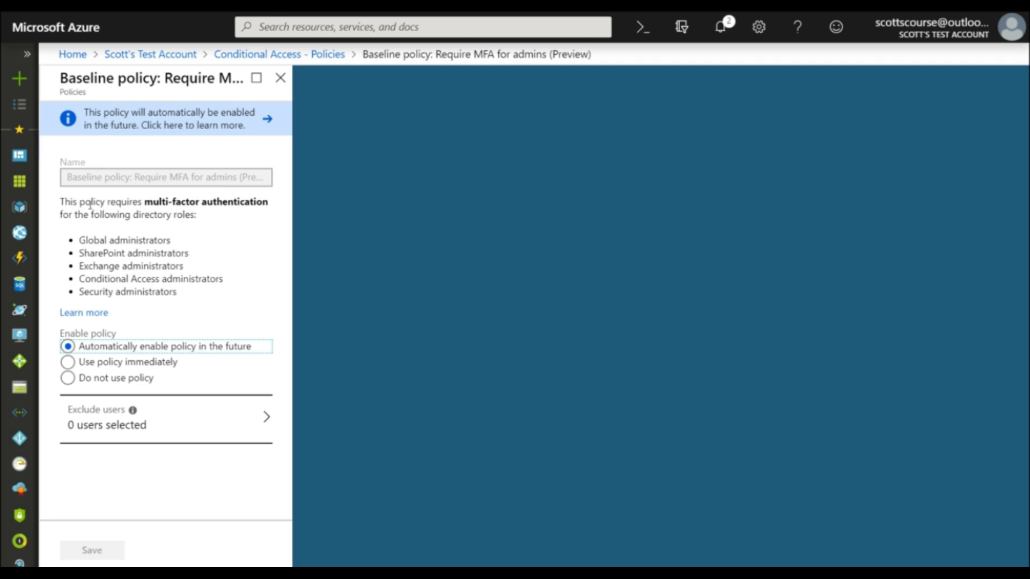
pyautogui.moveTo(61, 201); pyautogui.dragTo(207, 221)
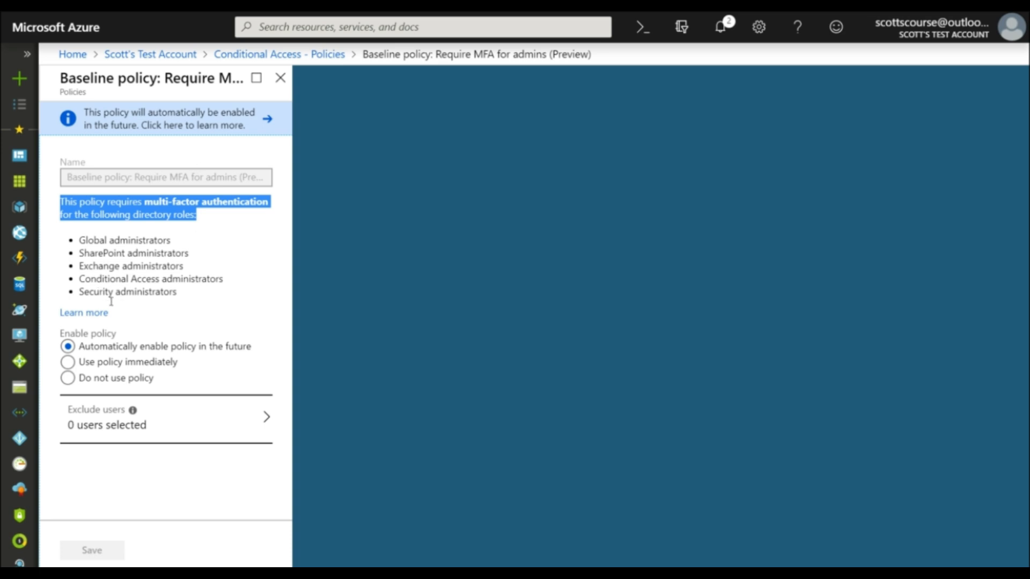
pyautogui.click(153, 277)
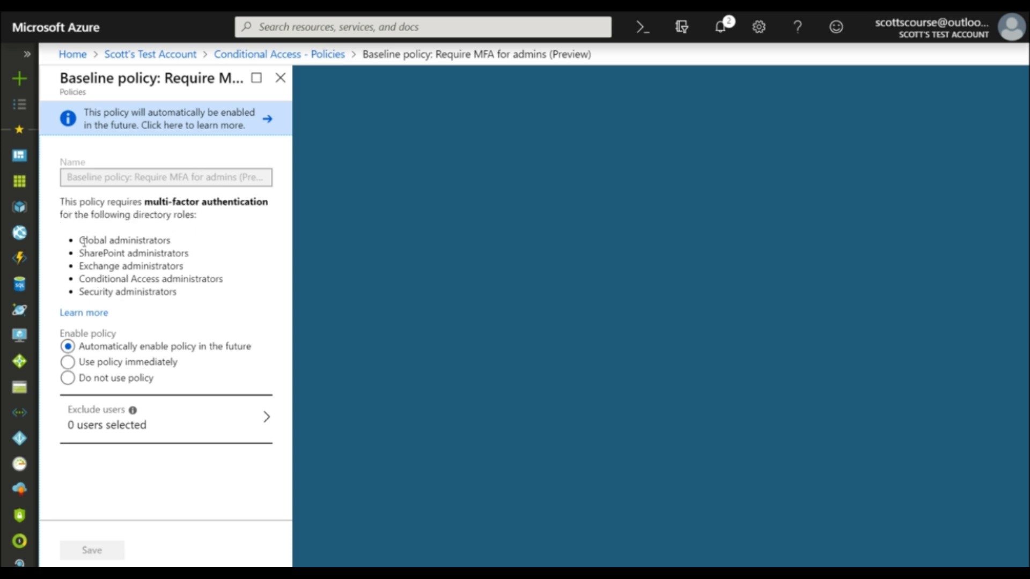
pyautogui.moveTo(80, 240); pyautogui.dragTo(176, 292)
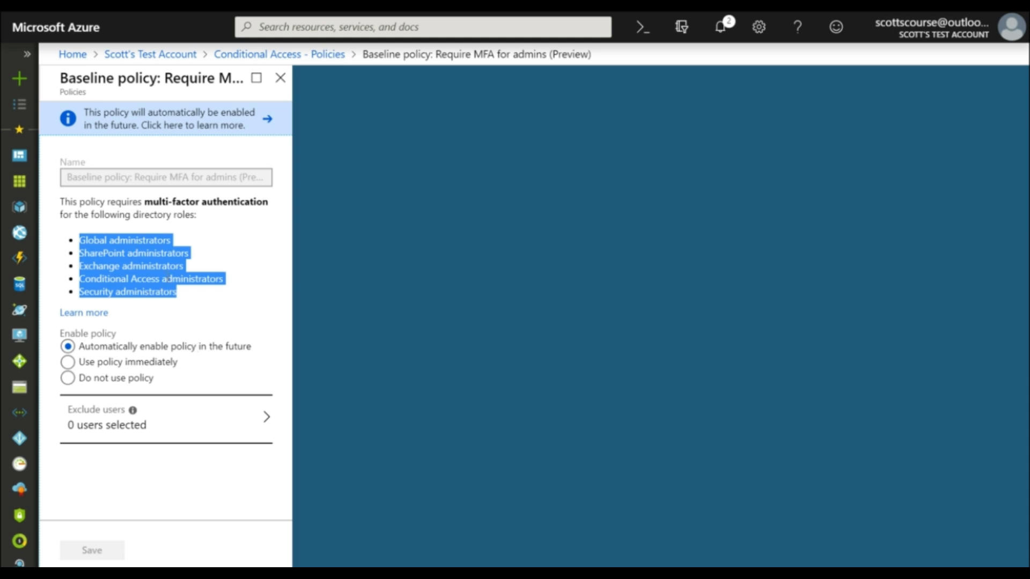
# Step: Try the "Use policy immediately" and "Do not use policy" options of the baseline policy and close it without saving
pyautogui.click(69, 362)
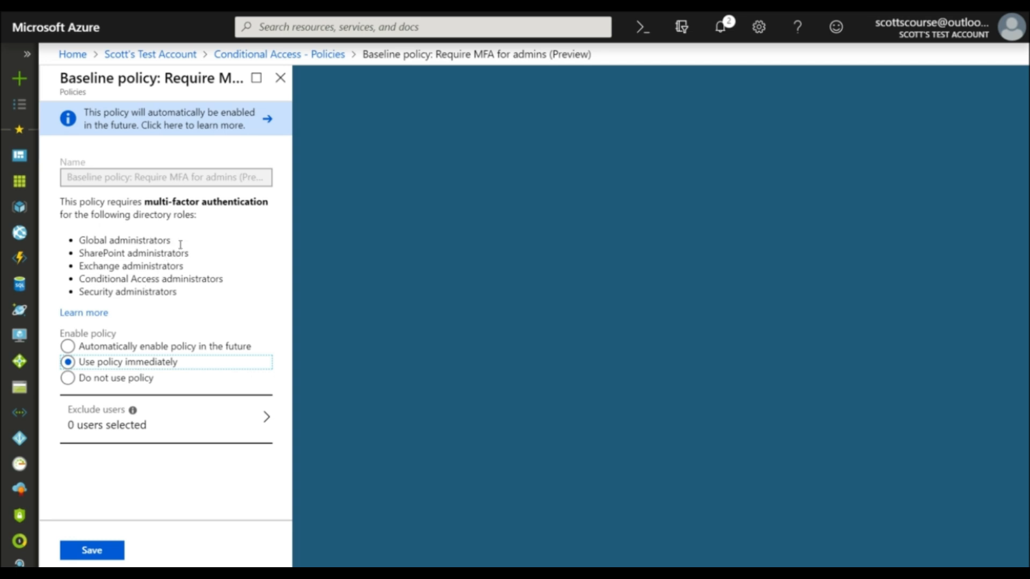
pyautogui.click(67, 349)
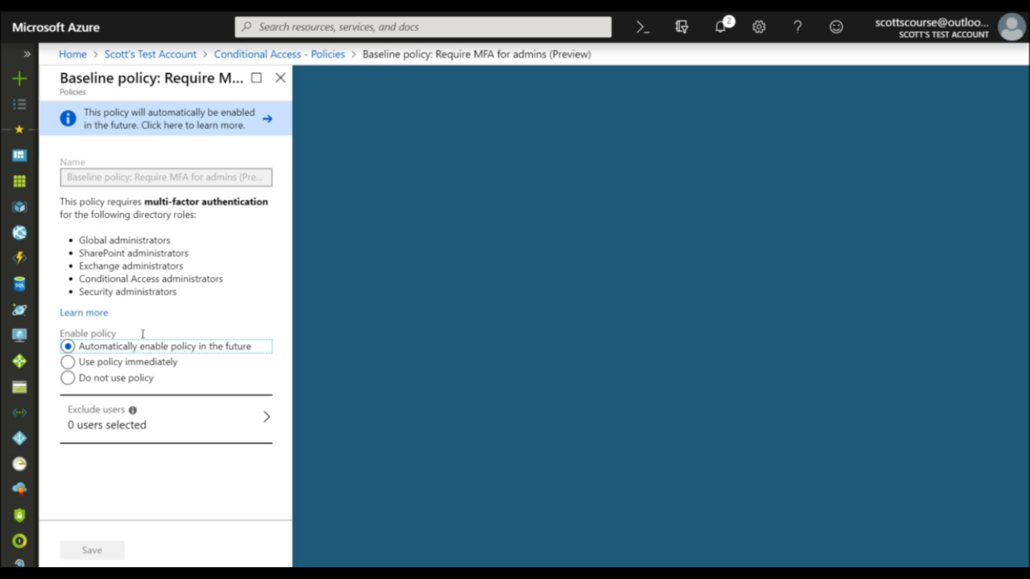
pyautogui.click(102, 379)
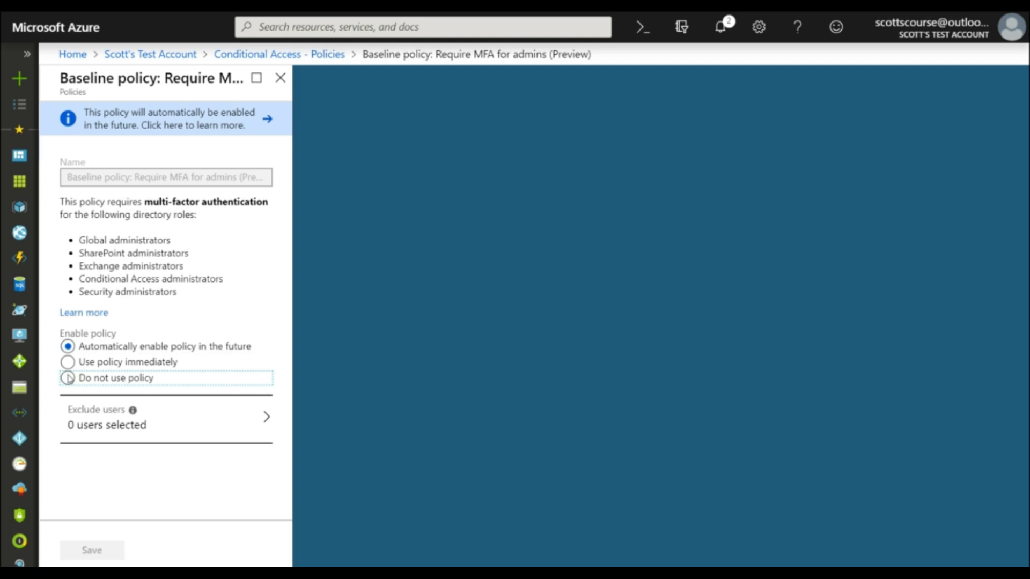
pyautogui.scroll(-1, 173, 371)
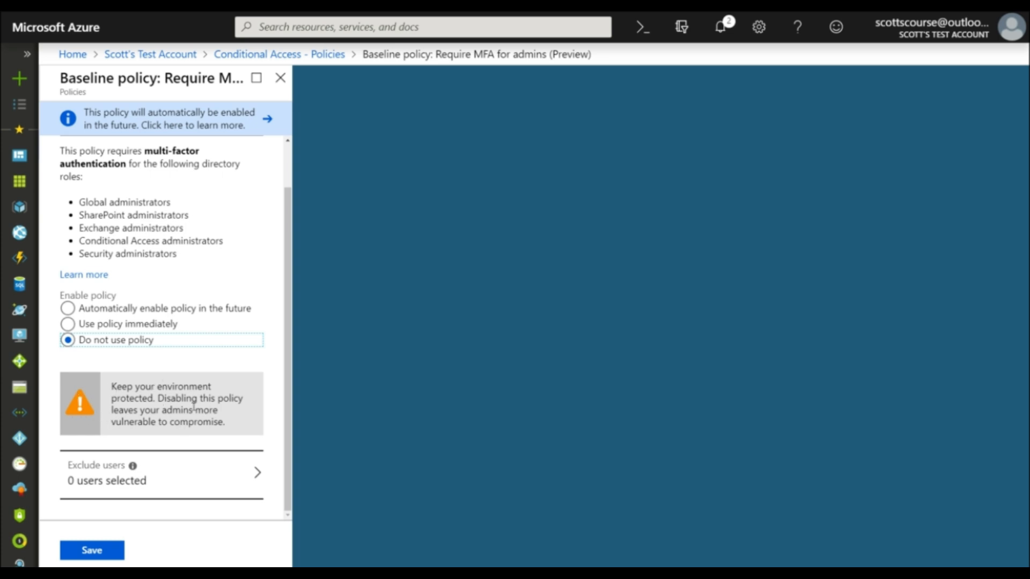
pyautogui.click(68, 309)
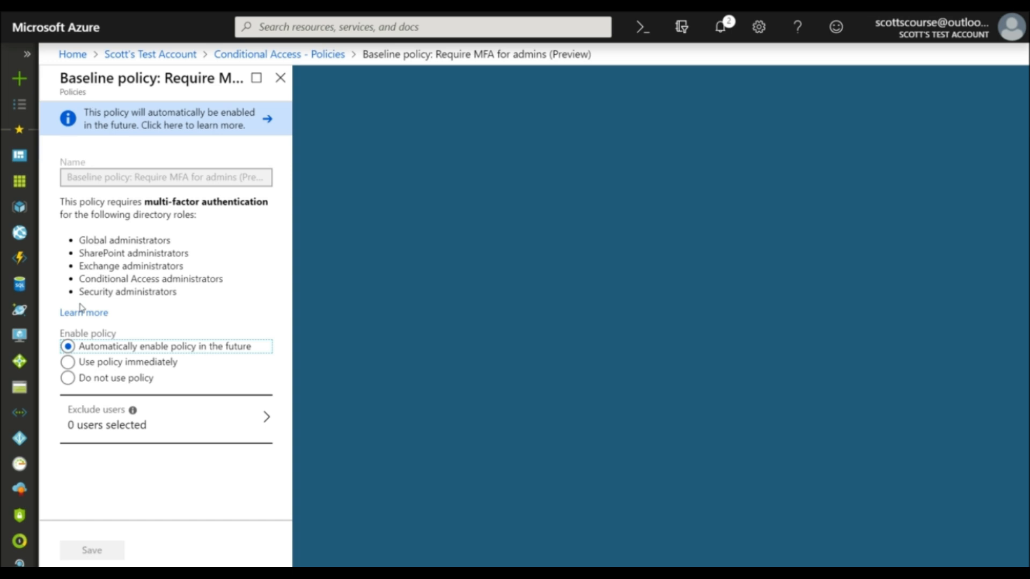
pyautogui.click(280, 79)
# Step: Start a new Conditional Access policy named "Access outside the office"
pyautogui.click(309, 119)
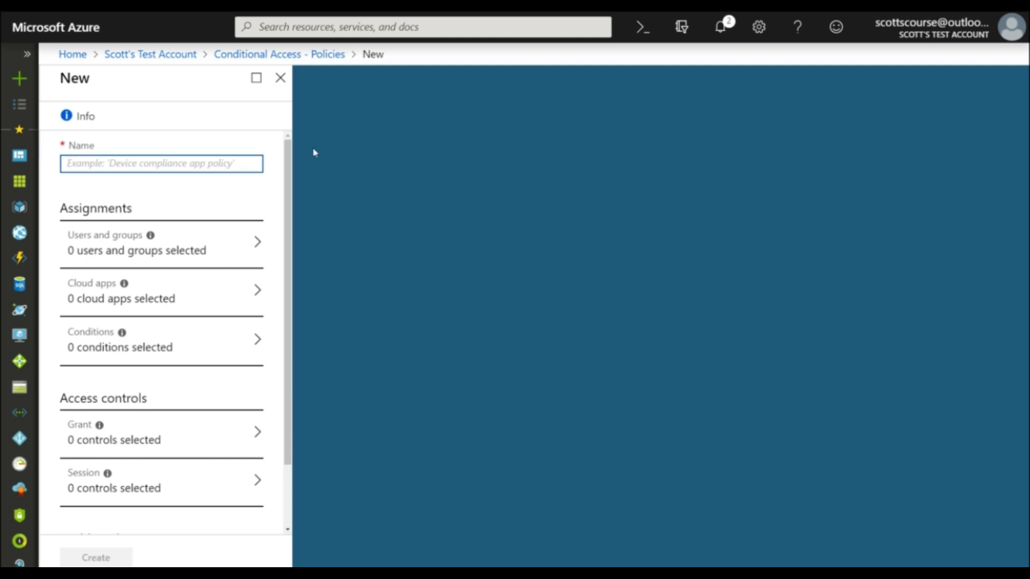
pyautogui.write('Using')
pyautogui.press('BackSpace')
pyautogui.press('BackSpace')
pyautogui.press('BackSpace')
pyautogui.press('BackSpace')
pyautogui.write('Access outside the office')
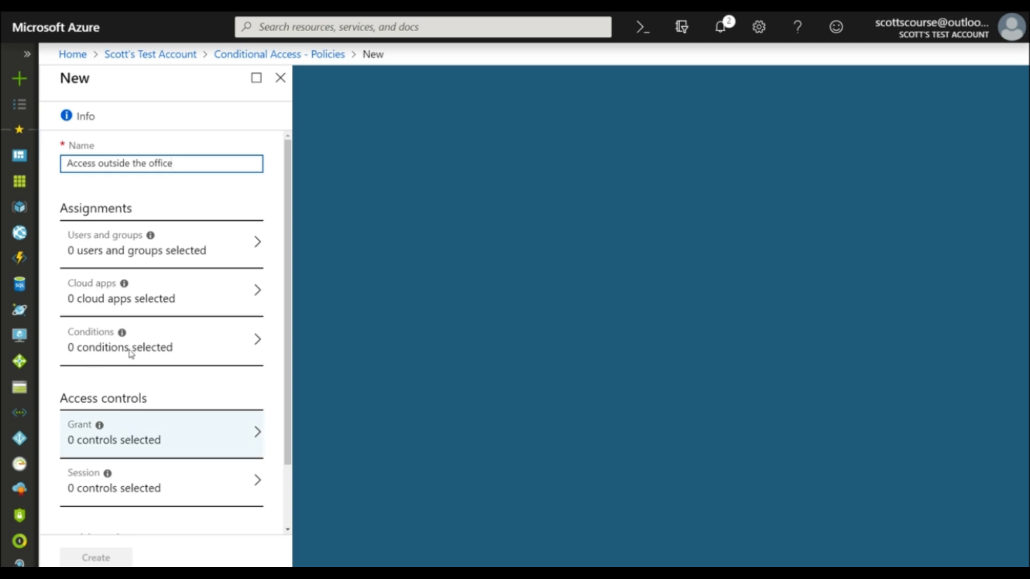
# Step: Assign the new policy to all users
pyautogui.scroll(-2, 138, 236)
pyautogui.scroll(1, 138, 234)
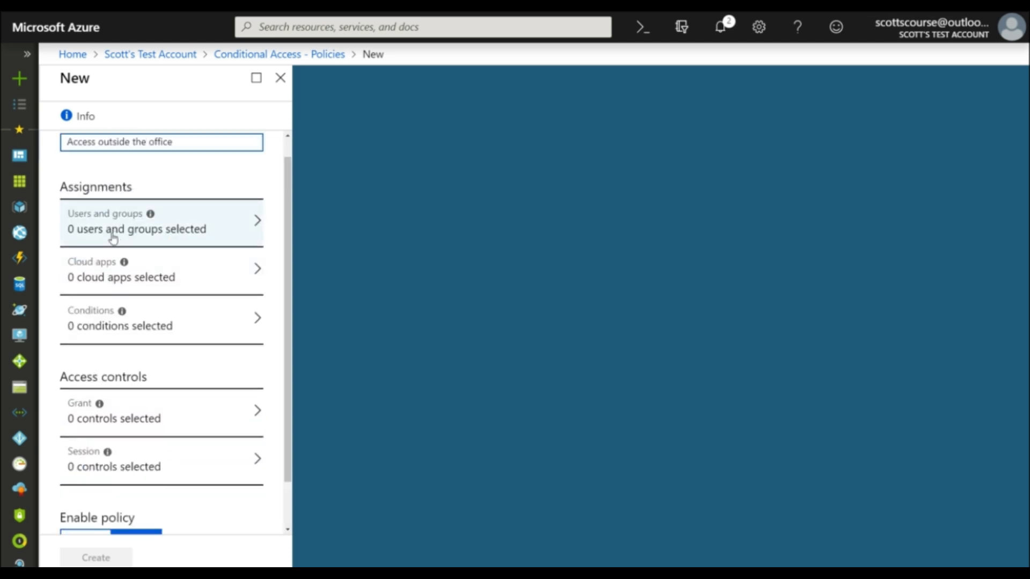
pyautogui.click(112, 236)
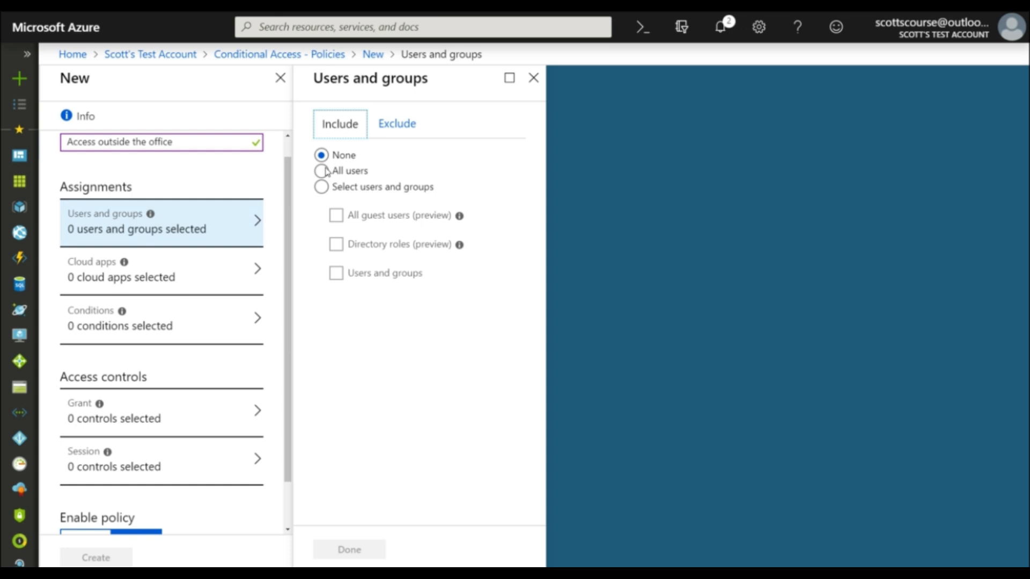
pyautogui.click(322, 171)
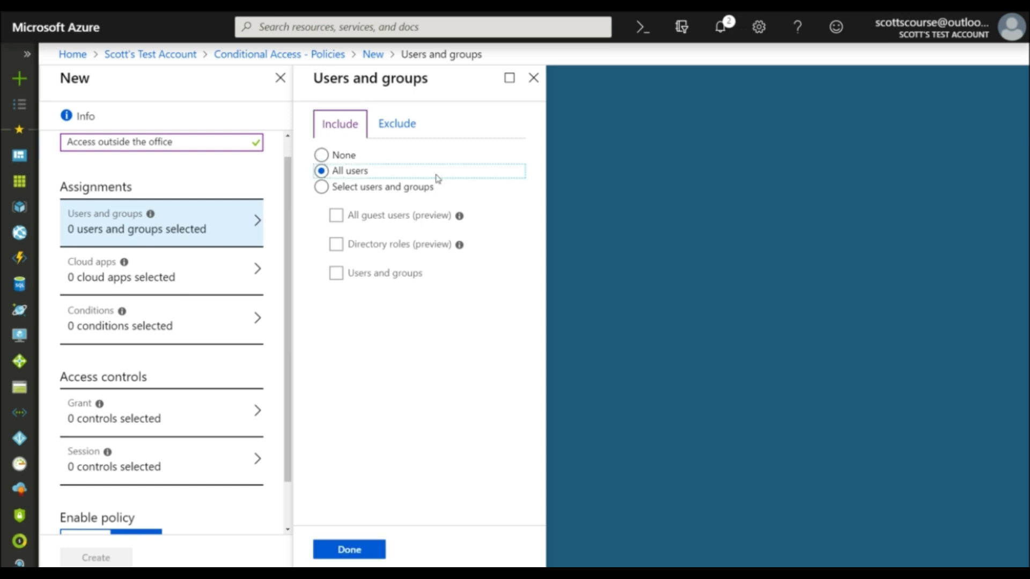
pyautogui.click(350, 550)
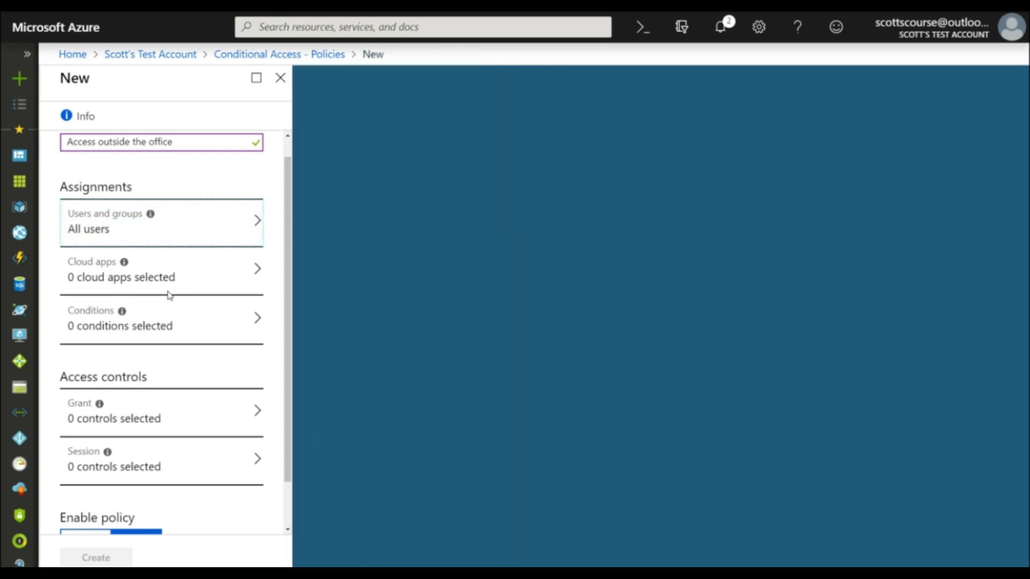
# Step: Apply the "Access outside the office" policy to all cloud apps
pyautogui.click(106, 287)
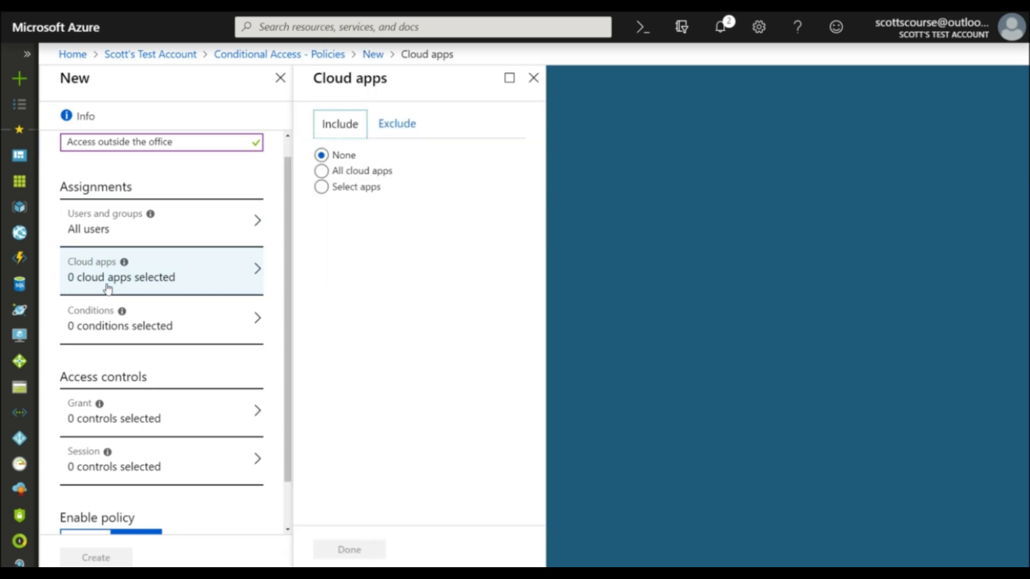
pyautogui.click(325, 171)
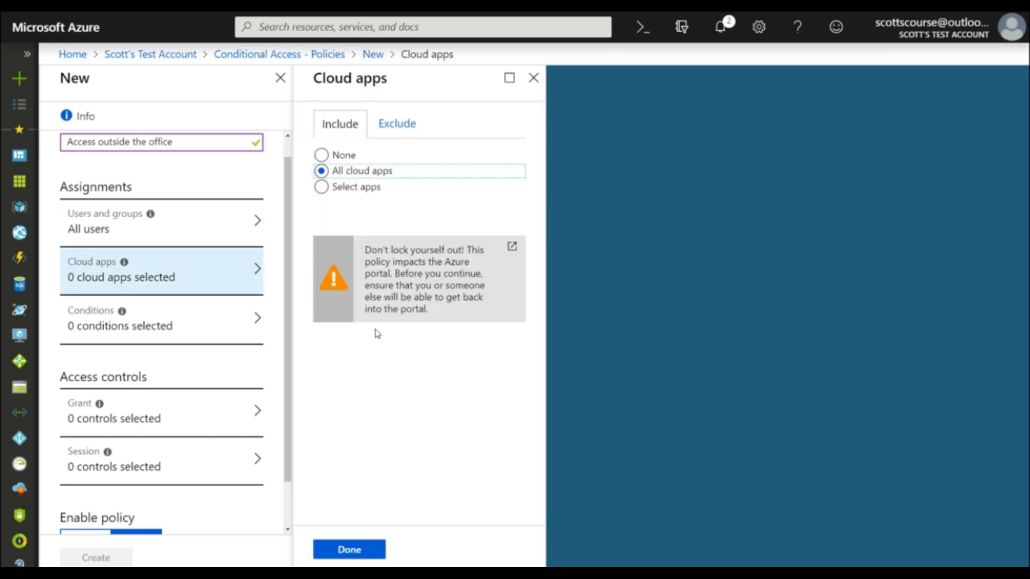
pyautogui.click(349, 549)
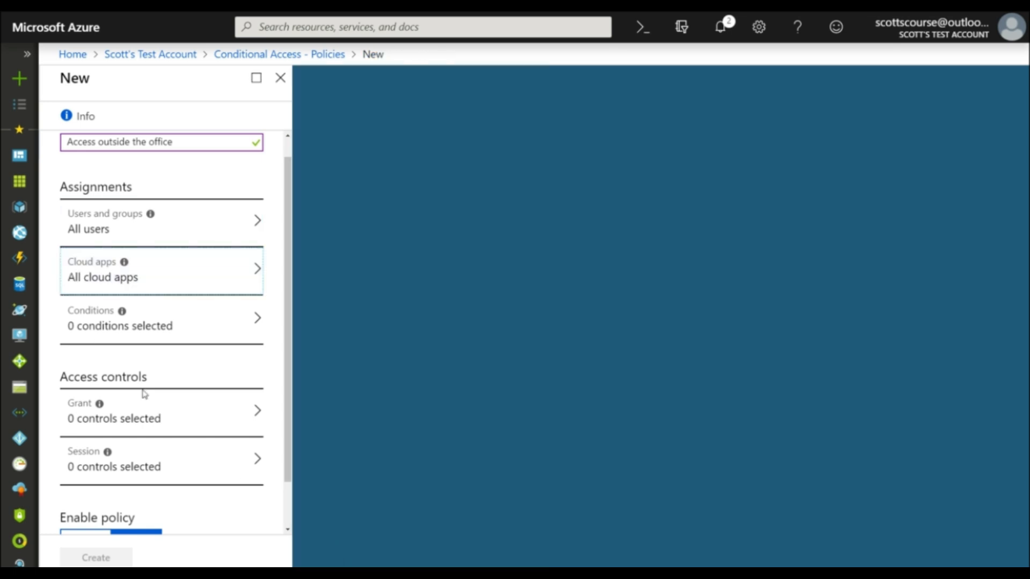
# Step: Add a locations condition to the policy that includes any location and excludes all trusted locations
pyautogui.click(95, 327)
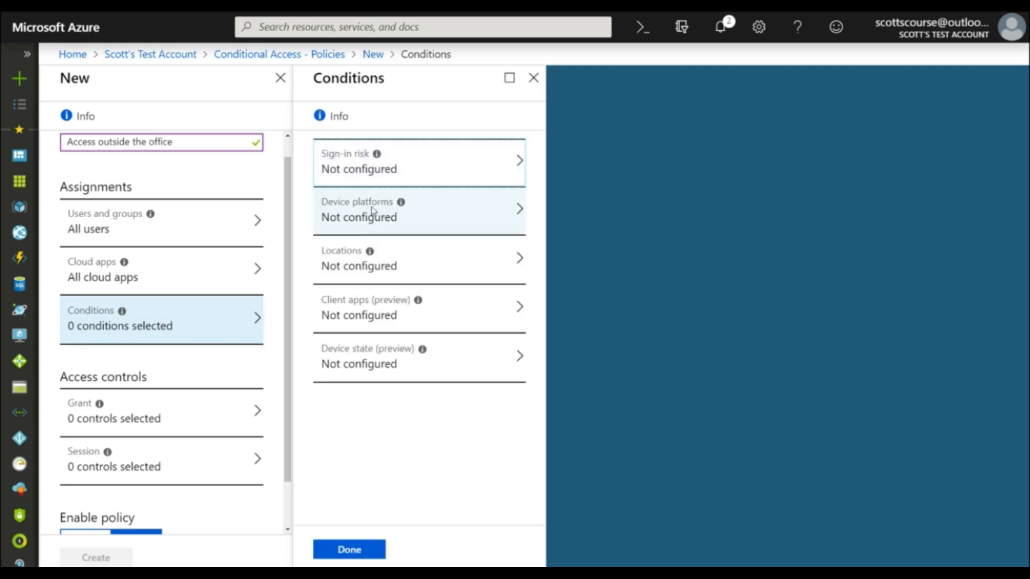
pyautogui.click(349, 268)
pyautogui.click(592, 172)
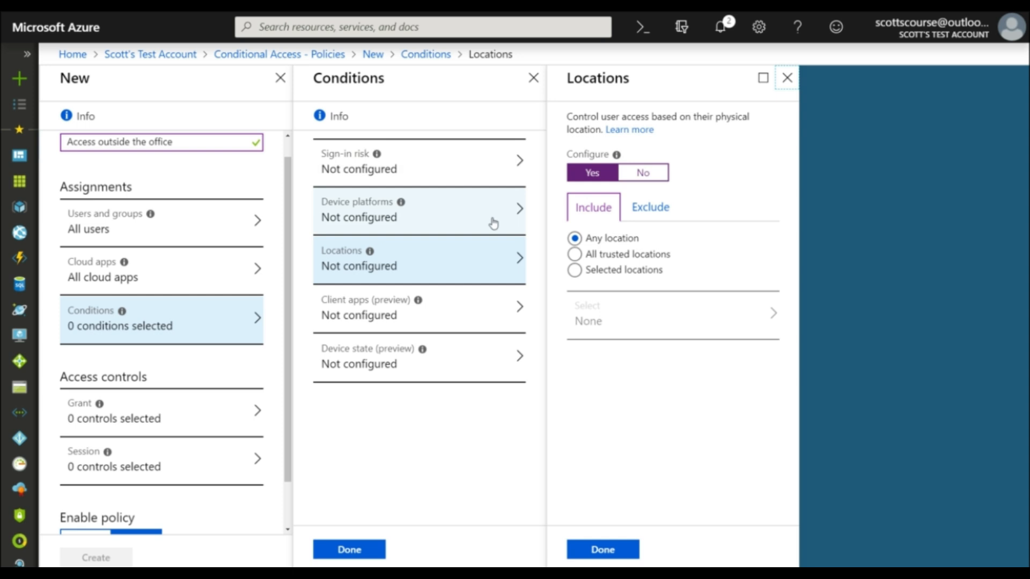
pyautogui.click(655, 206)
pyautogui.click(579, 269)
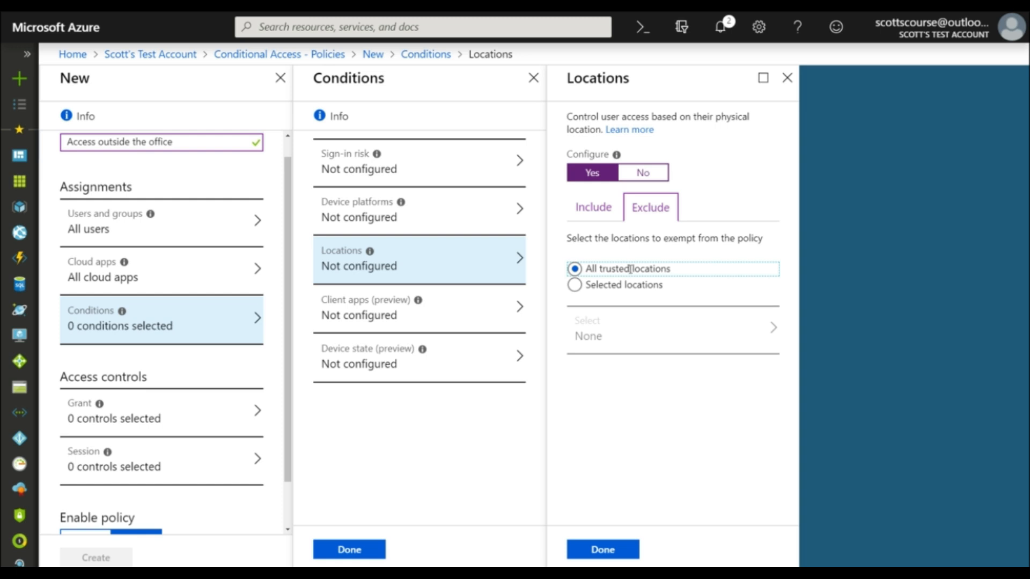
pyautogui.click(607, 550)
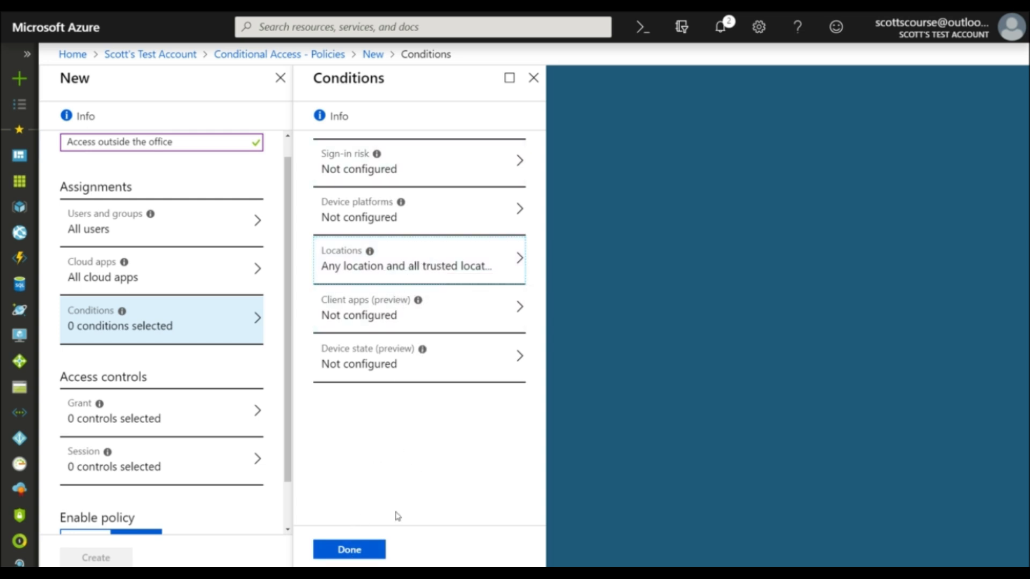
pyautogui.click(356, 549)
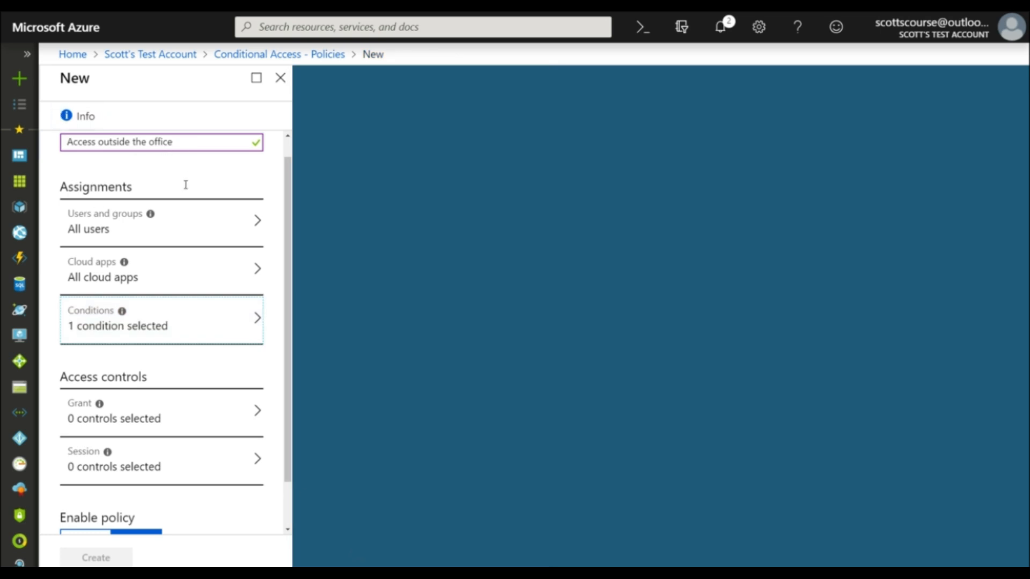
# Step: Set the policy's grant control to grant access with multi-factor authentication required
pyautogui.scroll(-2, 134, 453)
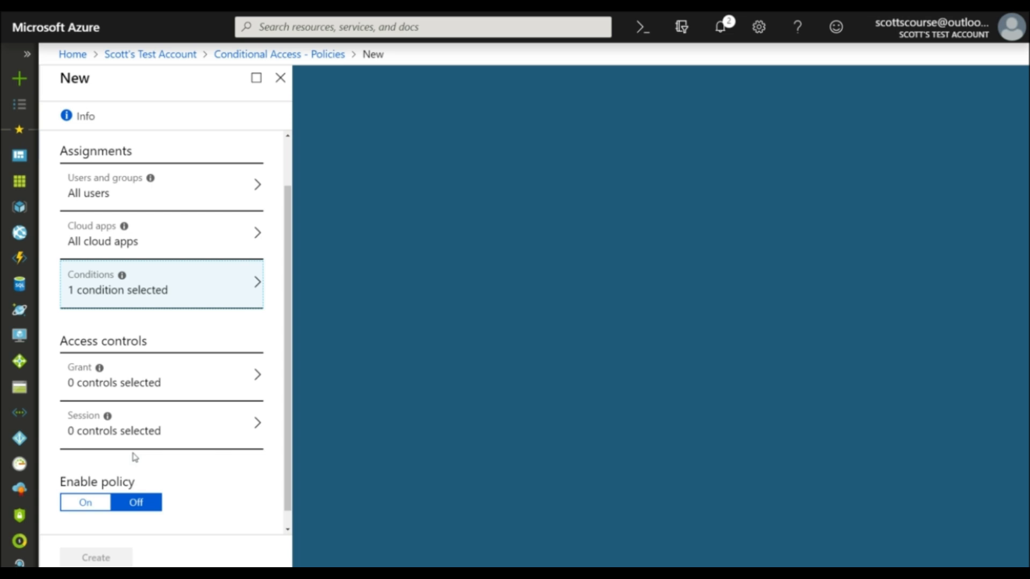
pyautogui.click(110, 367)
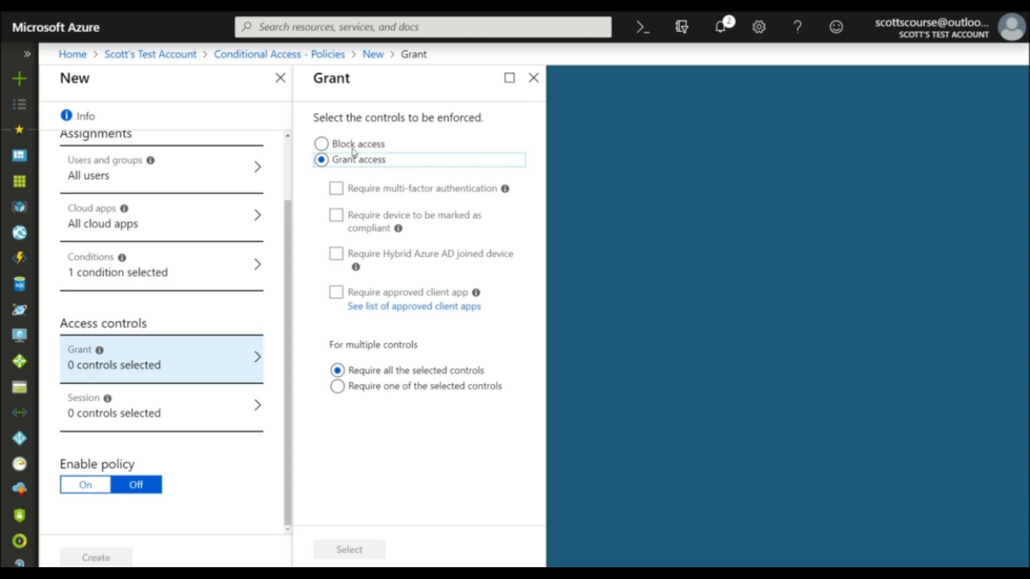
pyautogui.click(336, 187)
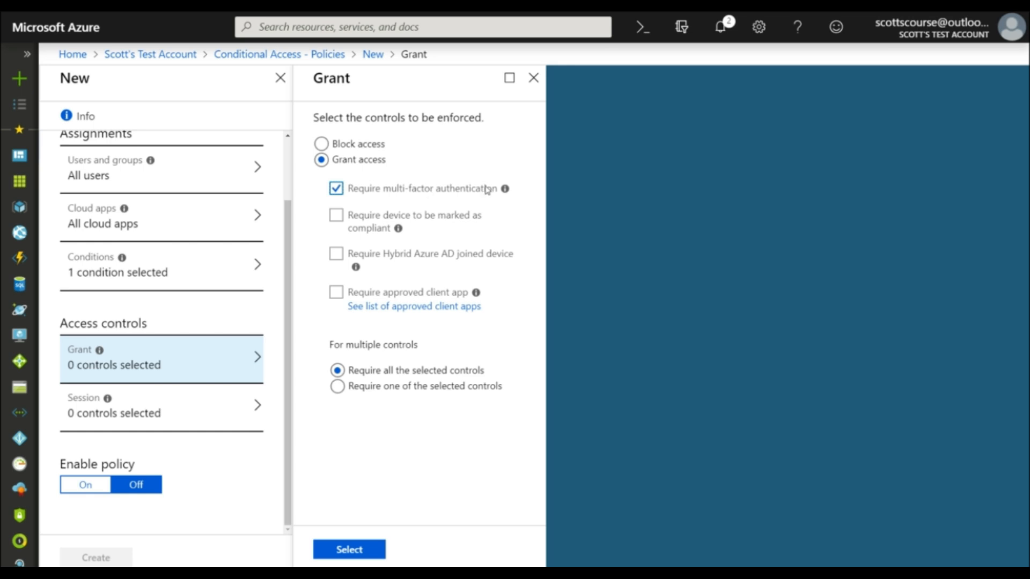
pyautogui.click(321, 144)
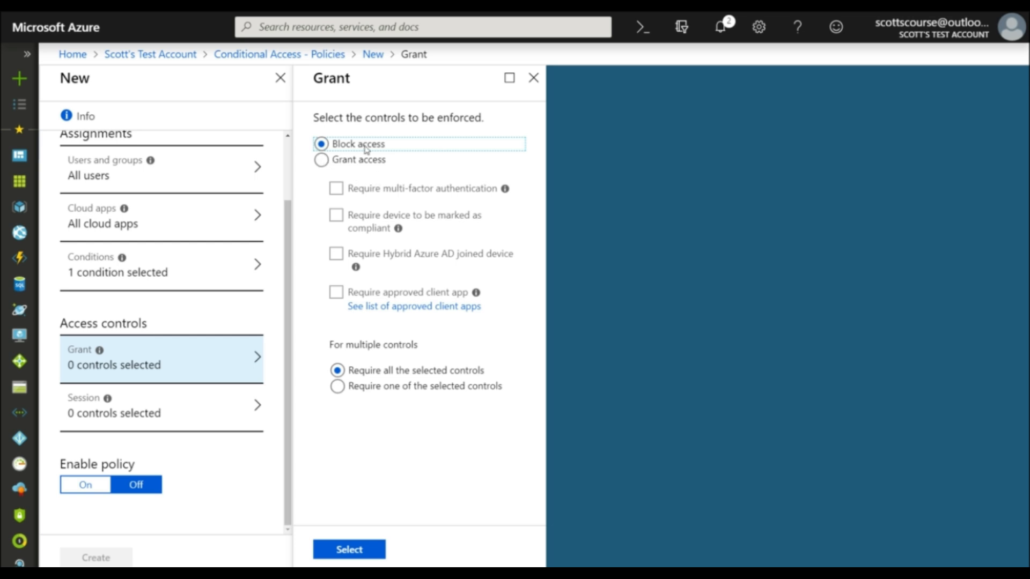
pyautogui.click(322, 159)
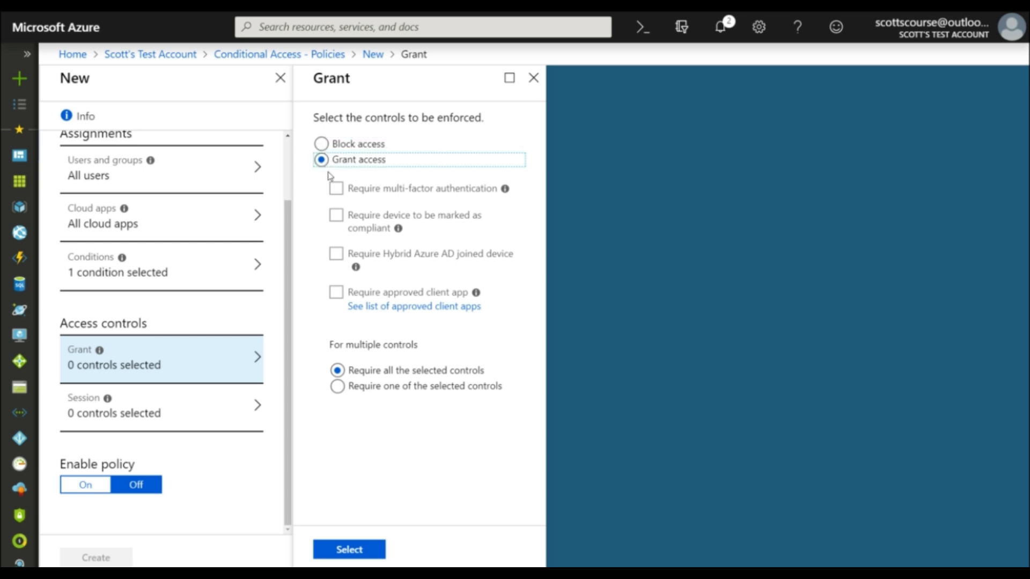
pyautogui.click(337, 190)
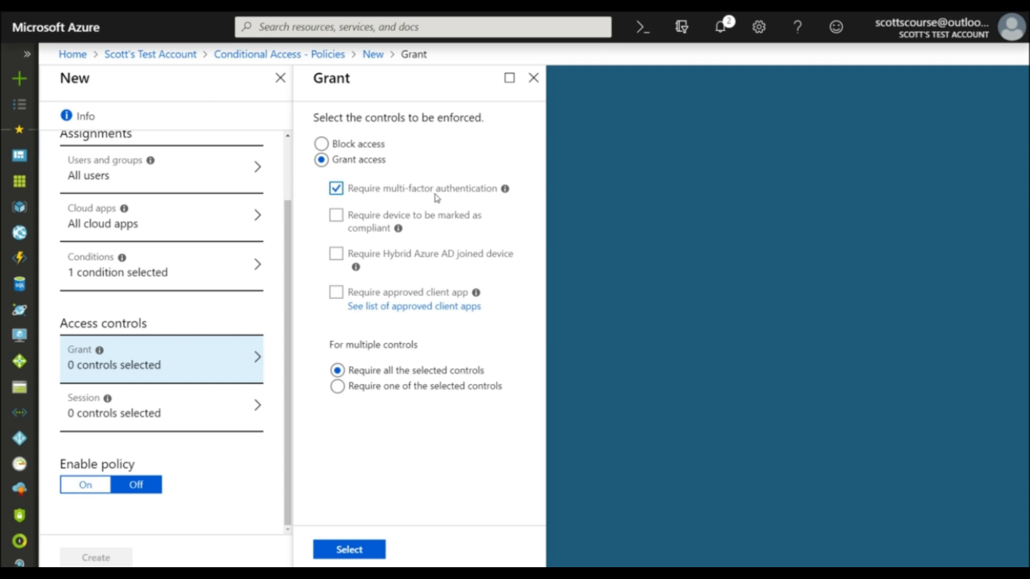
pyautogui.click(352, 548)
# Step: Add a sign-in risk condition to the policy covering the High and Medium risk levels
pyautogui.click(124, 274)
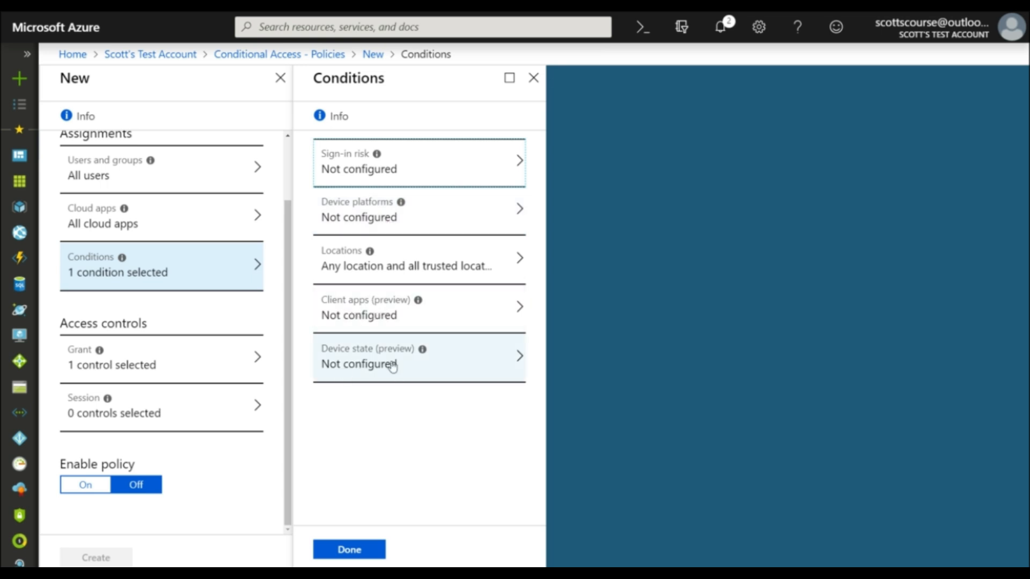
pyautogui.click(350, 174)
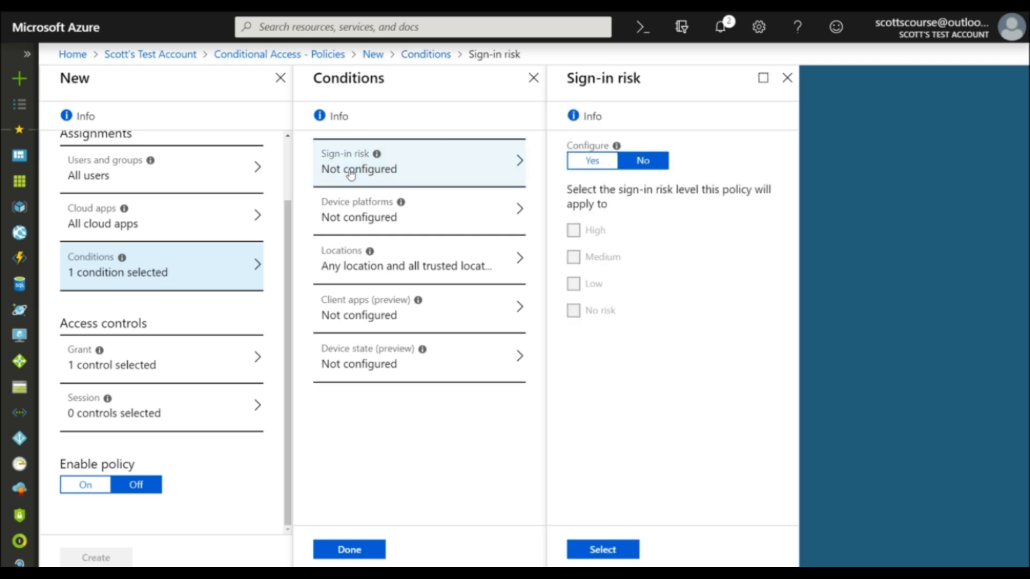
pyautogui.click(597, 164)
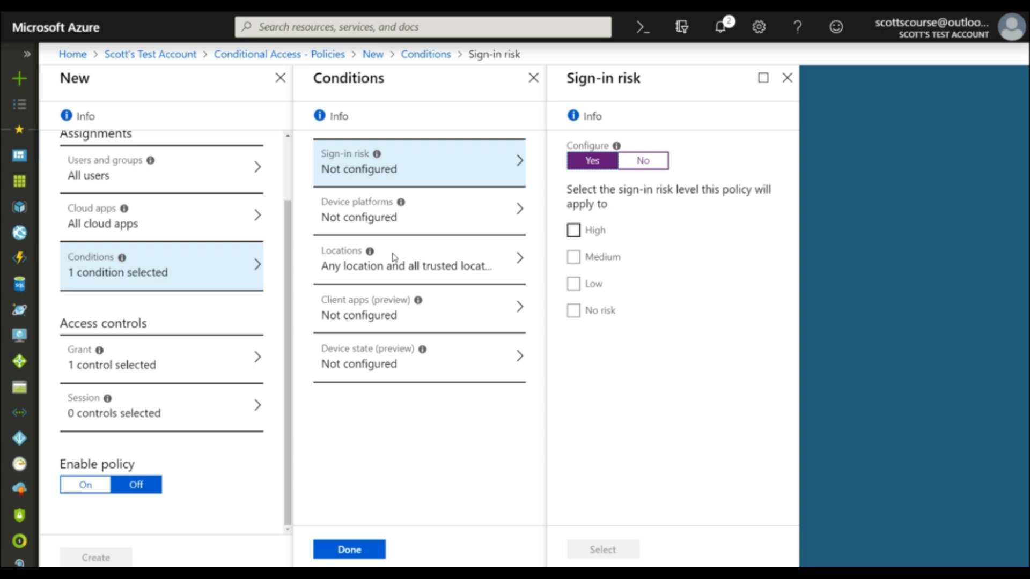
pyautogui.click(574, 257)
pyautogui.click(573, 230)
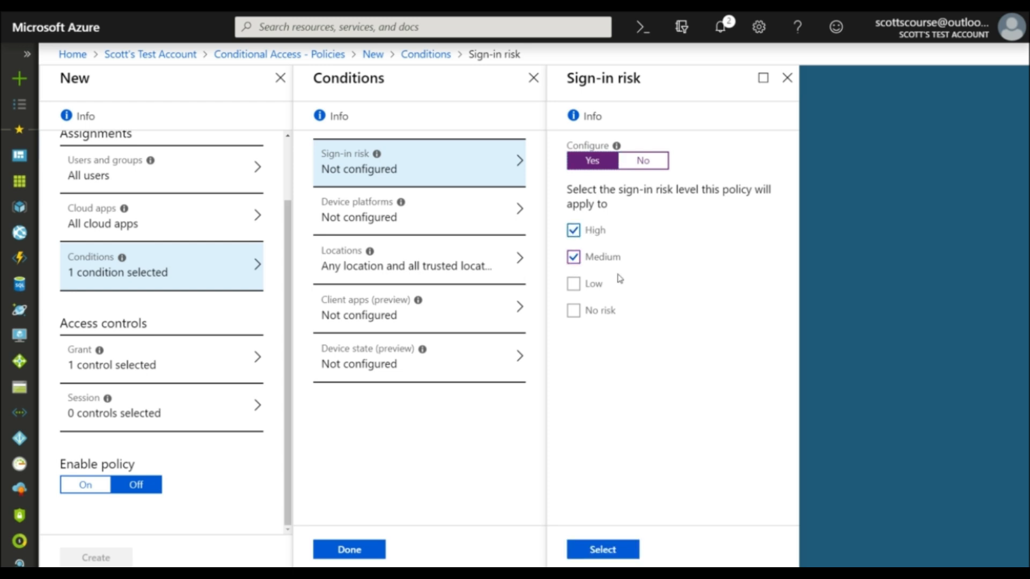
pyautogui.click(605, 548)
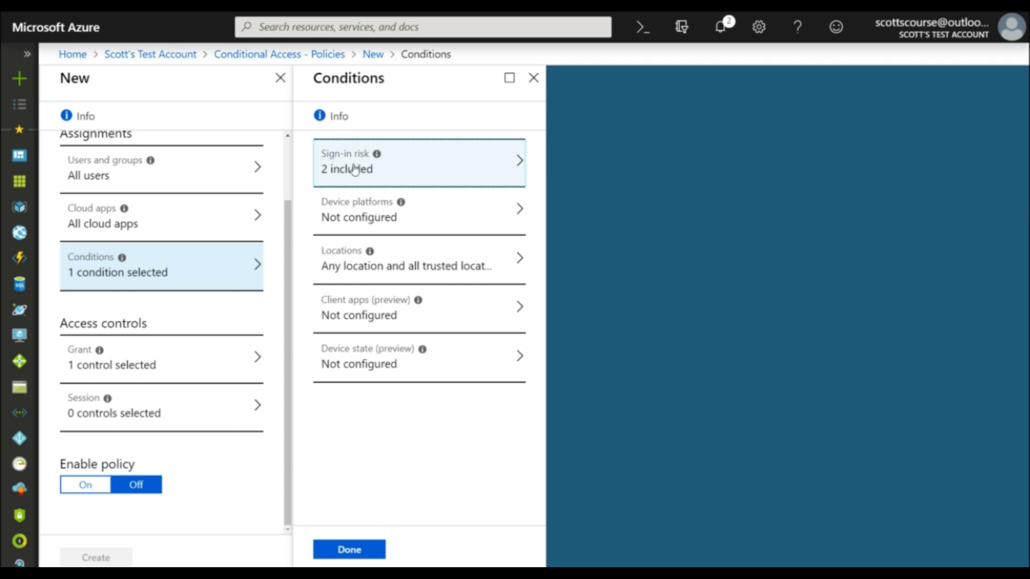
pyautogui.click(354, 550)
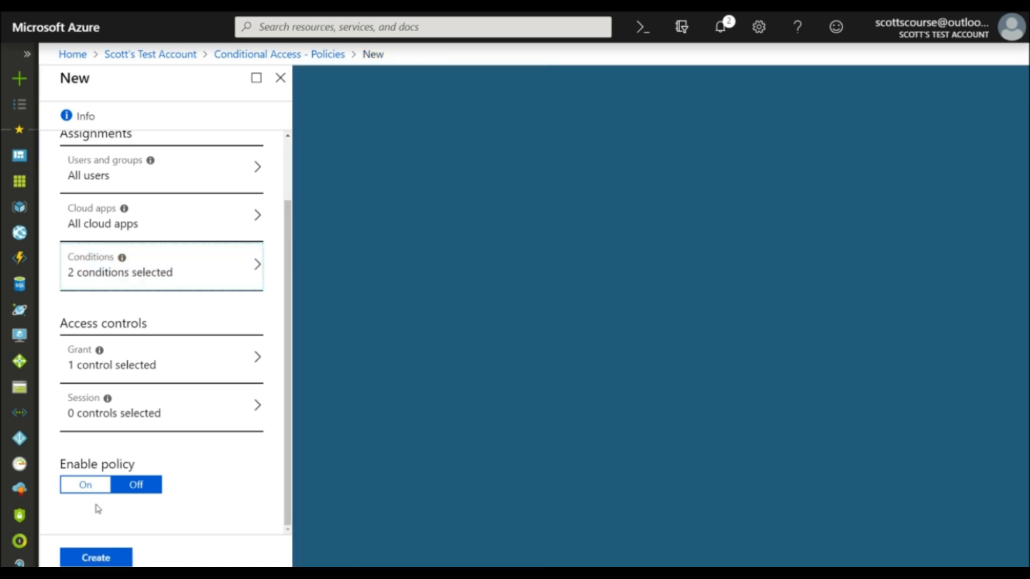
# Step: Enable the "Access outside the office" policy and create it
pyautogui.click(84, 485)
pyautogui.click(112, 556)
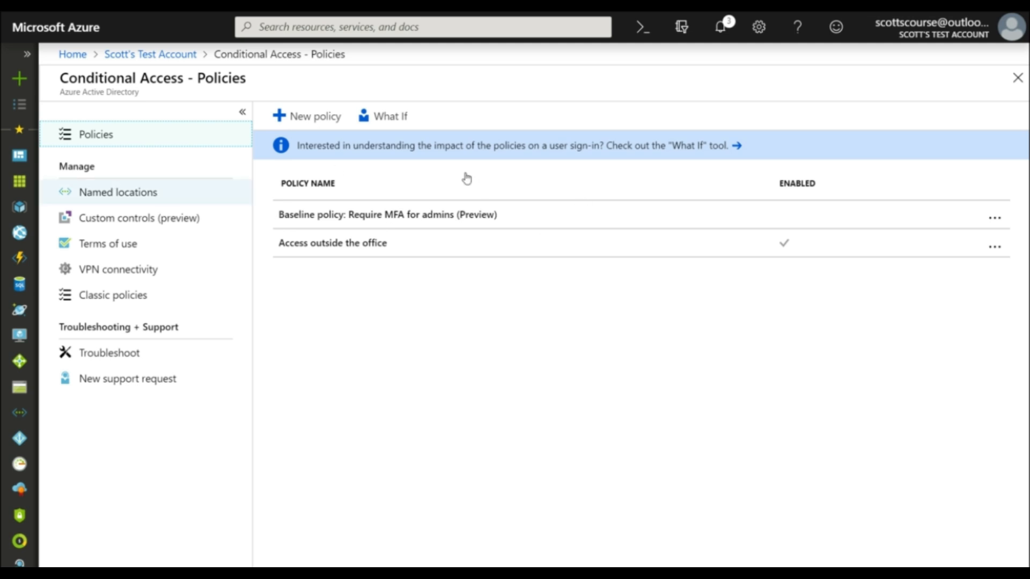
# Step: Start a new named location called "Home office" and mark it as a trusted location
pyautogui.click(118, 192)
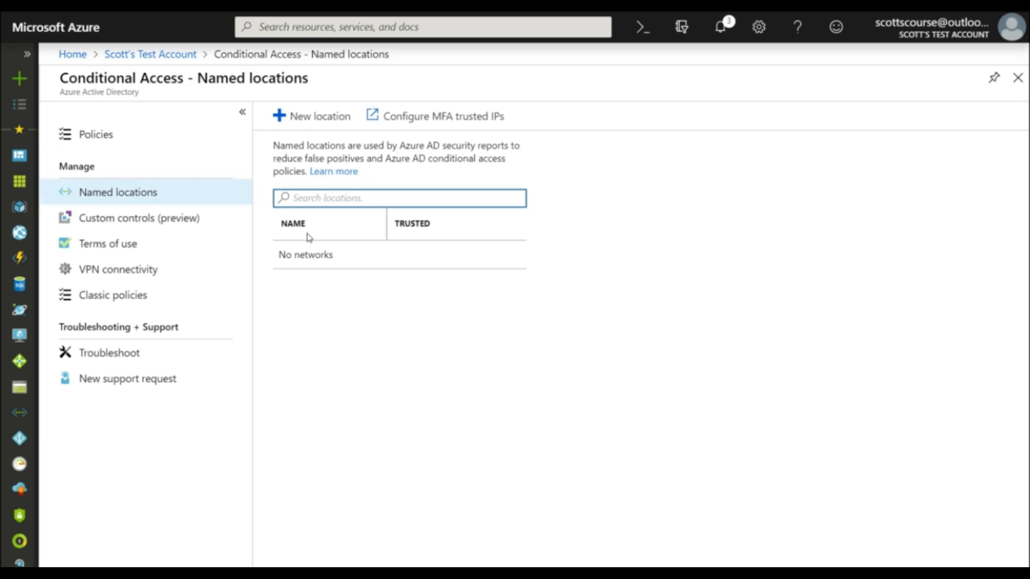
pyautogui.click(301, 122)
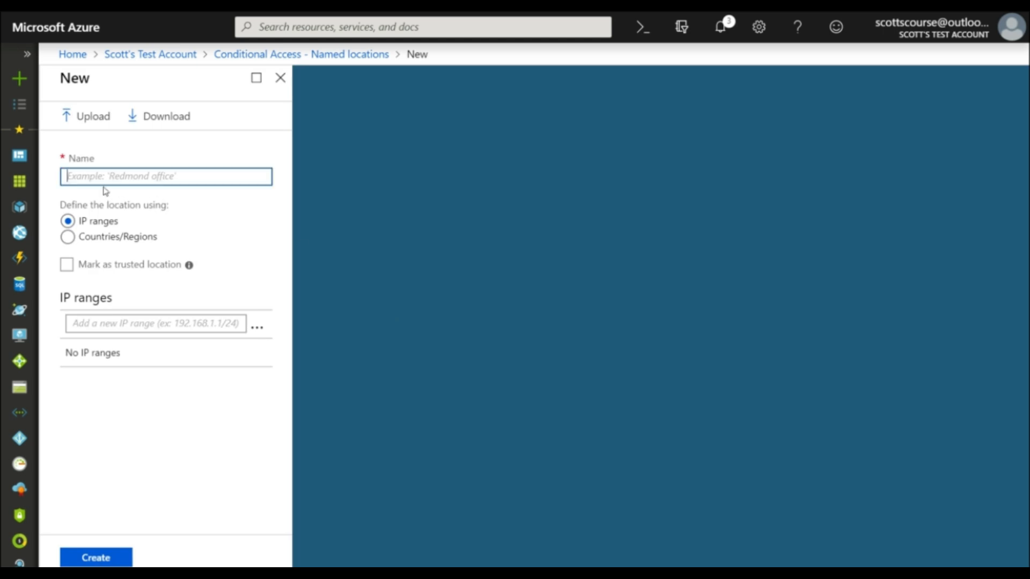
pyautogui.write('Hom')
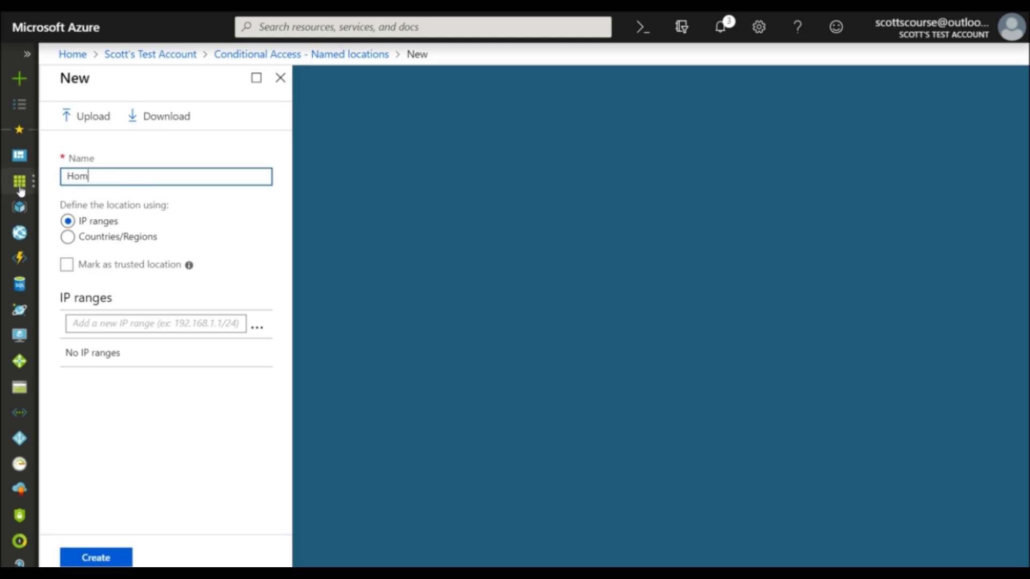
pyautogui.write('e office')
pyautogui.click(66, 264)
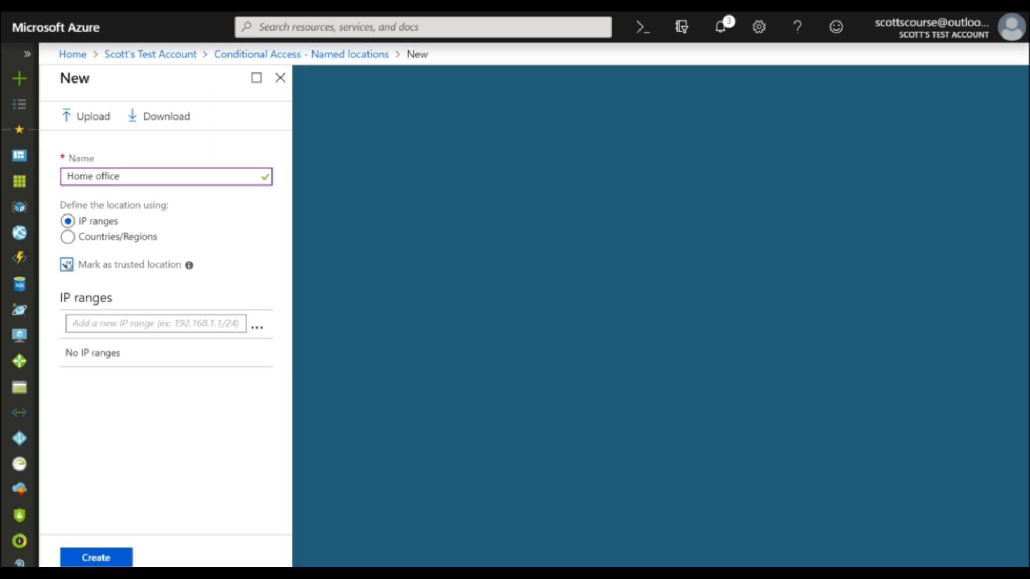
# Step: Define the location's IP range as 99.237.110.0/24 and create the named location
pyautogui.click(108, 322)
pyautogui.write('99.237.110.181')
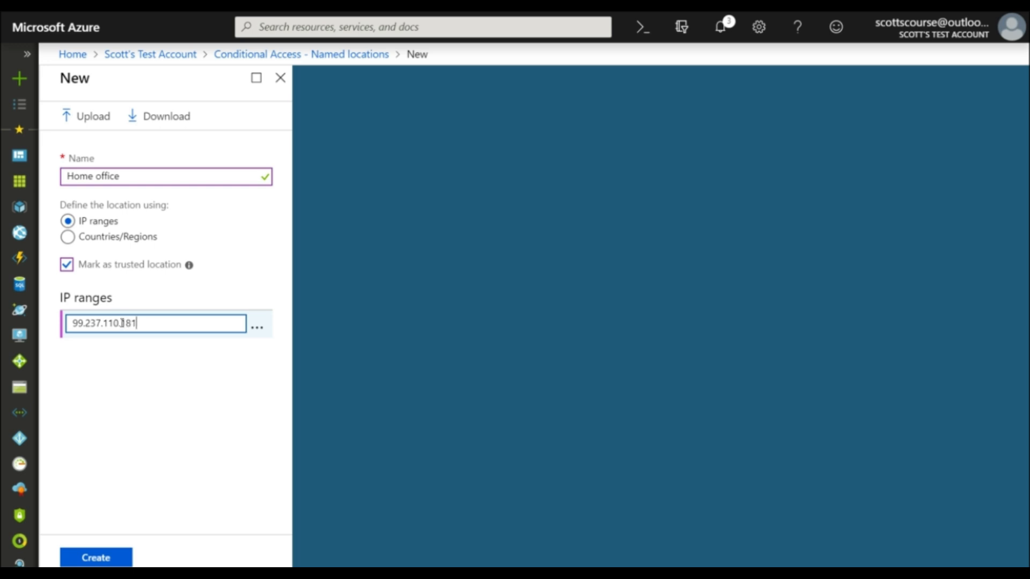
pyautogui.doubleClick(122, 322)
pyautogui.click(127, 322)
pyautogui.hotkey('shift', 'Left')
pyautogui.hotkey('shift', 'Left')
pyautogui.hotkey('shift', 'Left')
pyautogui.write('0/24')
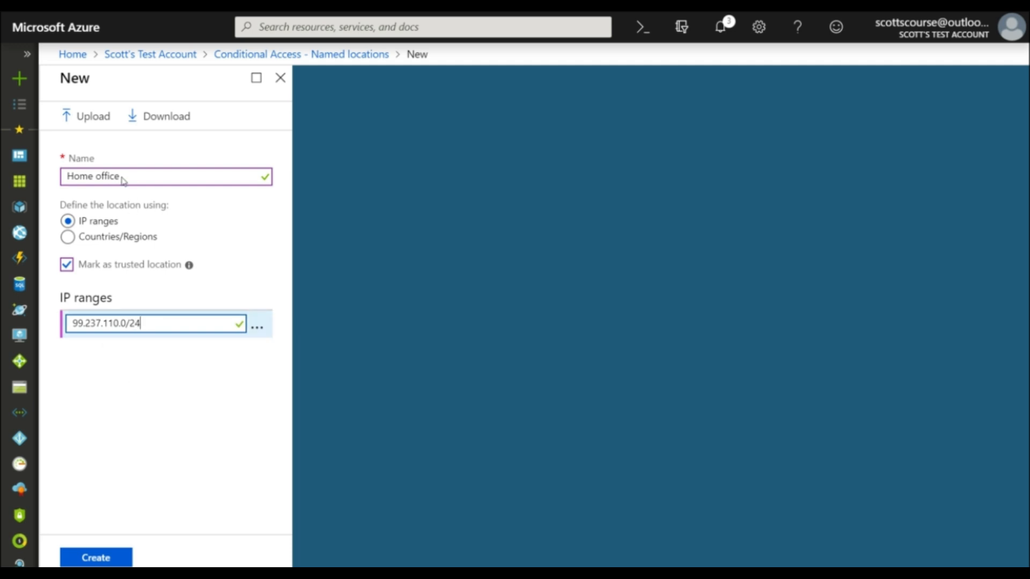
pyautogui.click(96, 558)
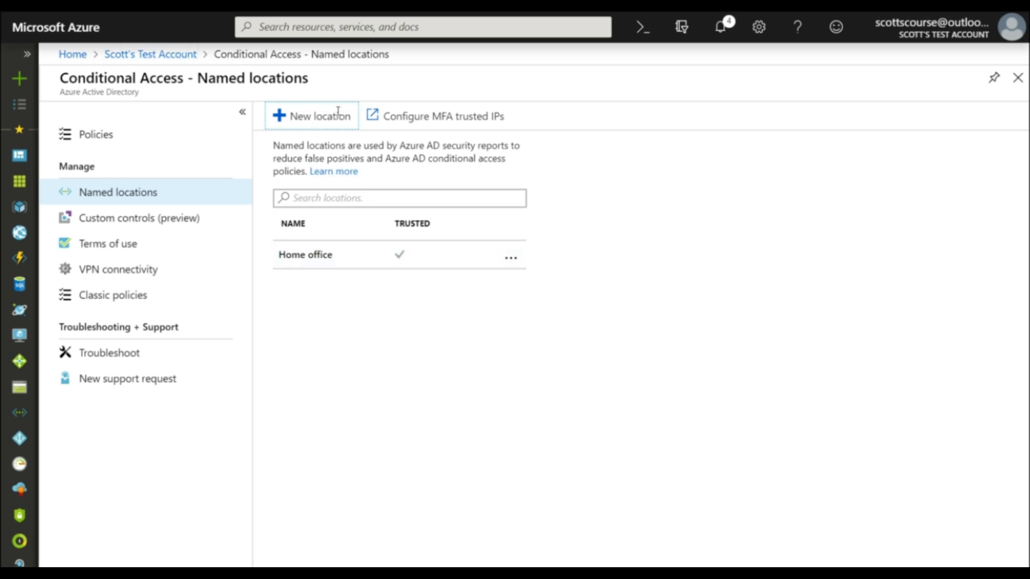
# Step: Return to the directory overview and open its multi-factor authentication security settings
pyautogui.click(154, 58)
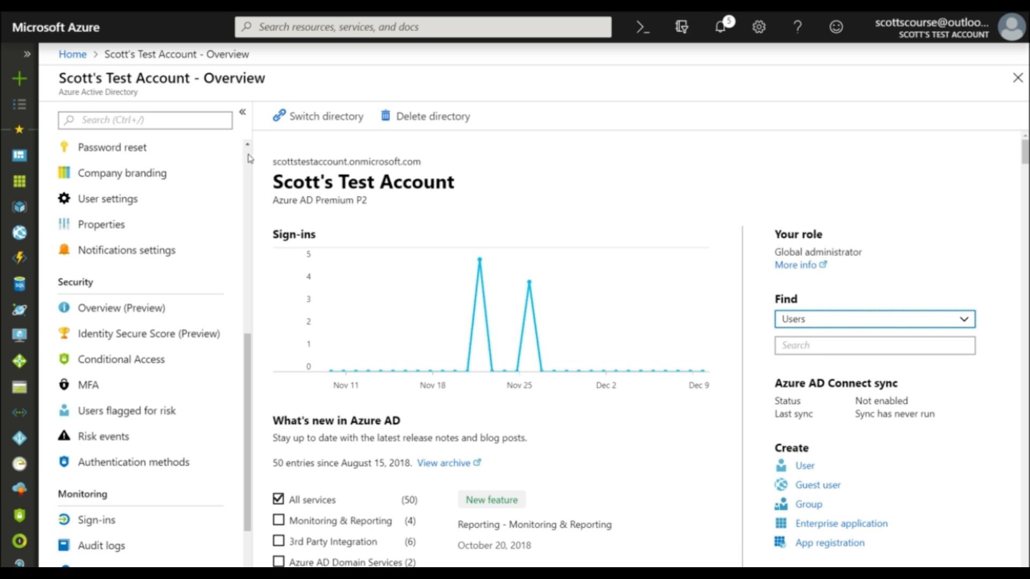
pyautogui.scroll(10, 248, 158)
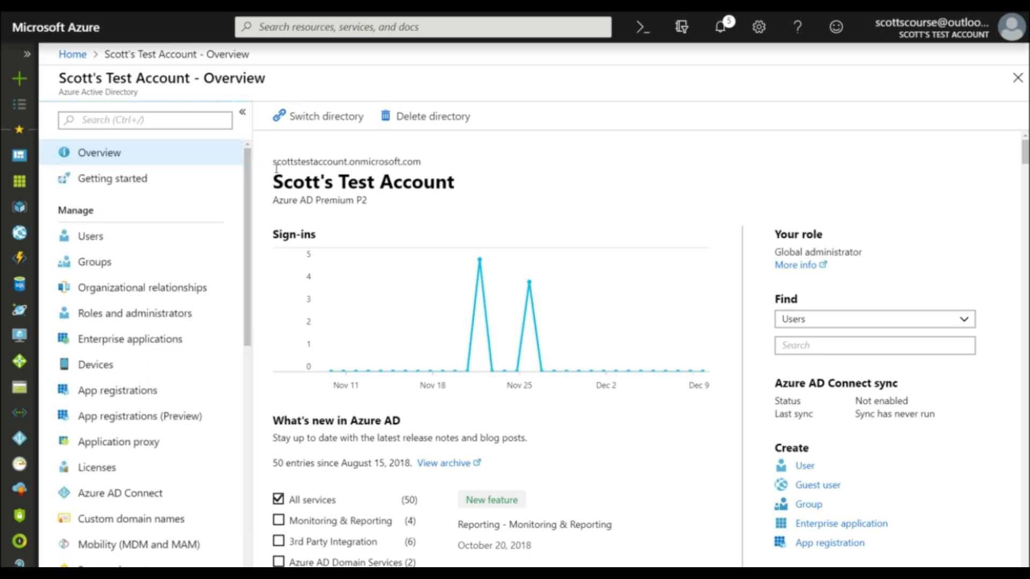
pyautogui.scroll(-1, 248, 301)
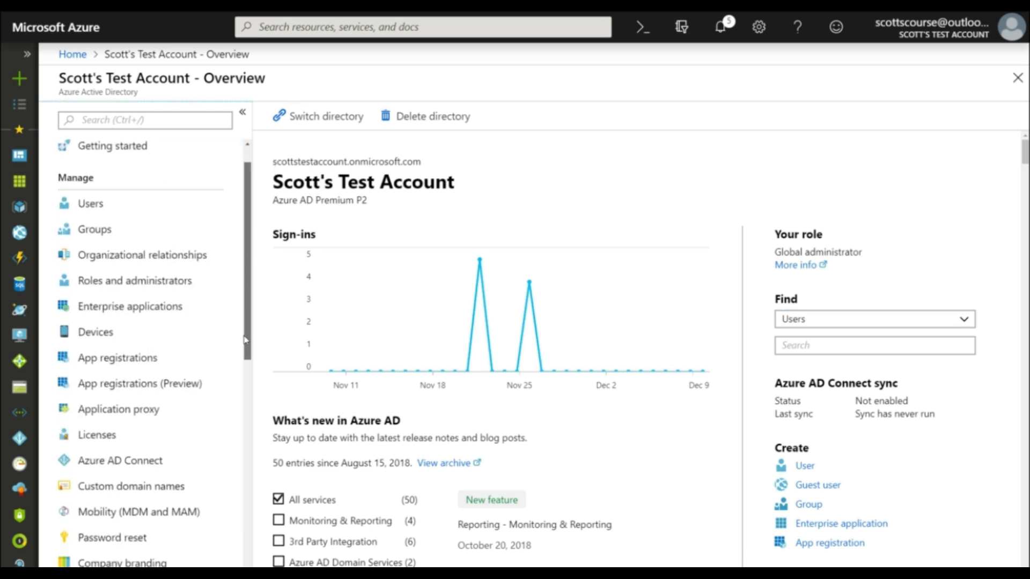
pyautogui.scroll(-9, 248, 321)
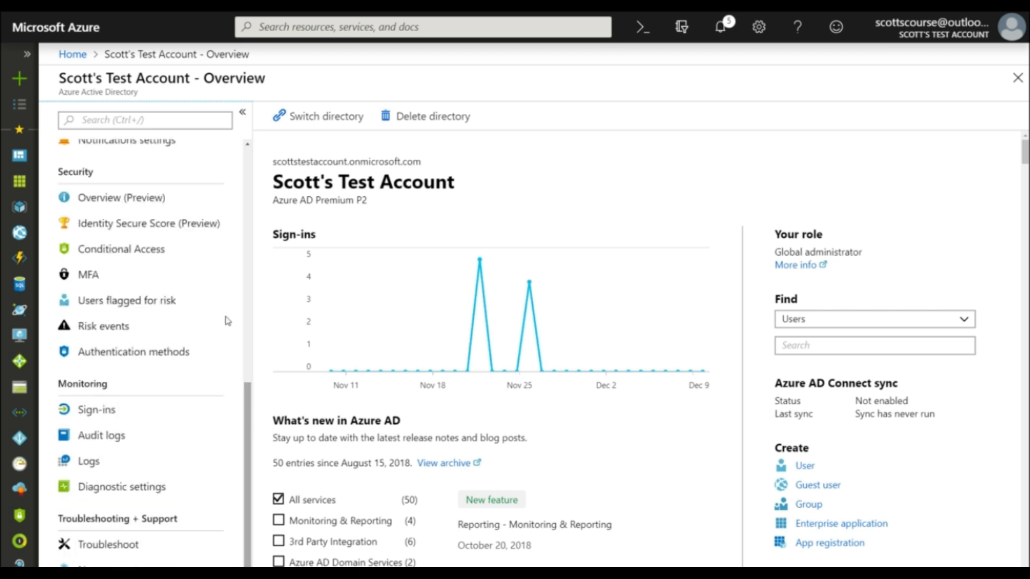
pyautogui.click(94, 277)
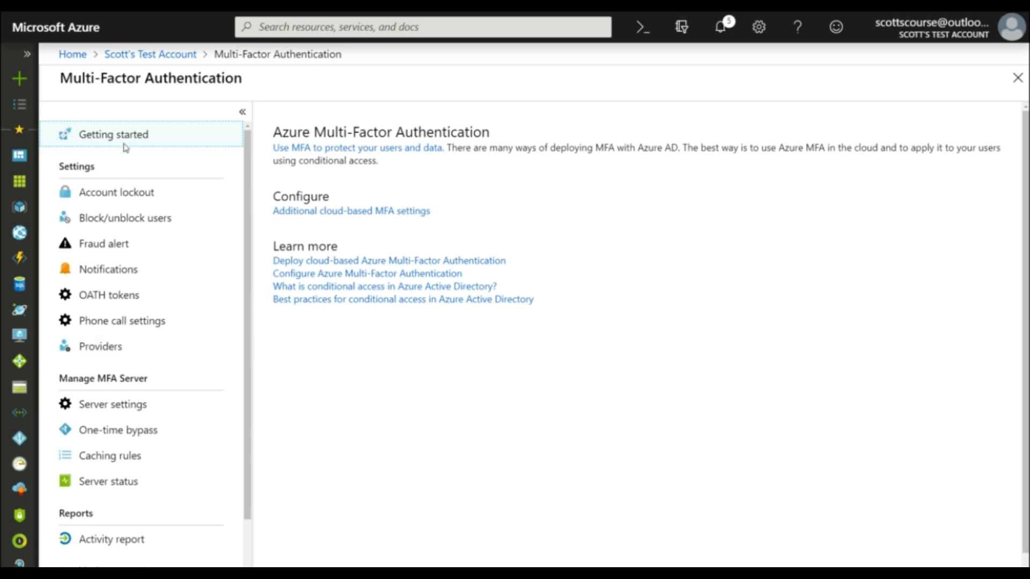
# Step: Open the fraud alert settings and try switching user-submitted fraud alerts off and back on
pyautogui.click(93, 246)
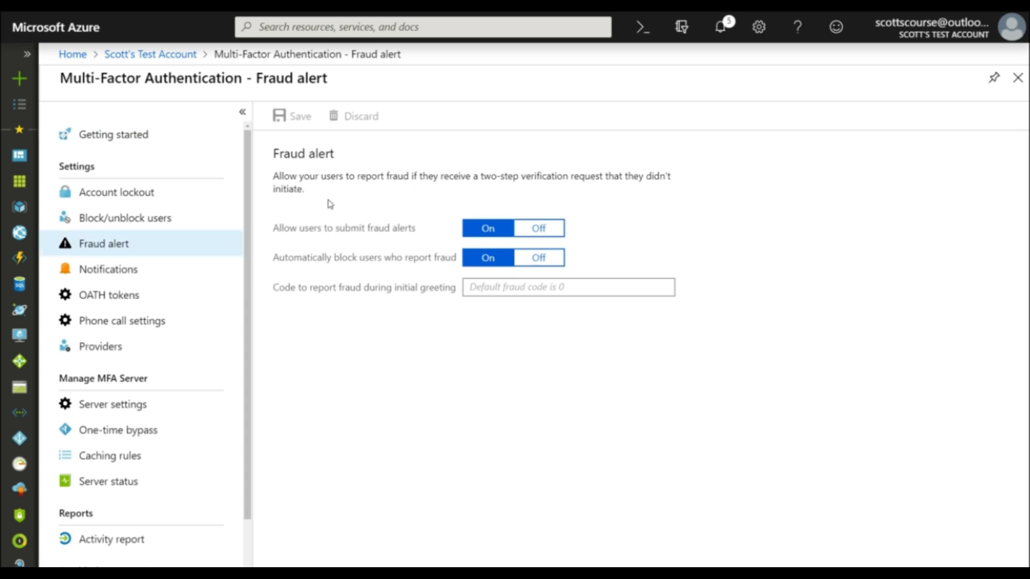
pyautogui.click(539, 230)
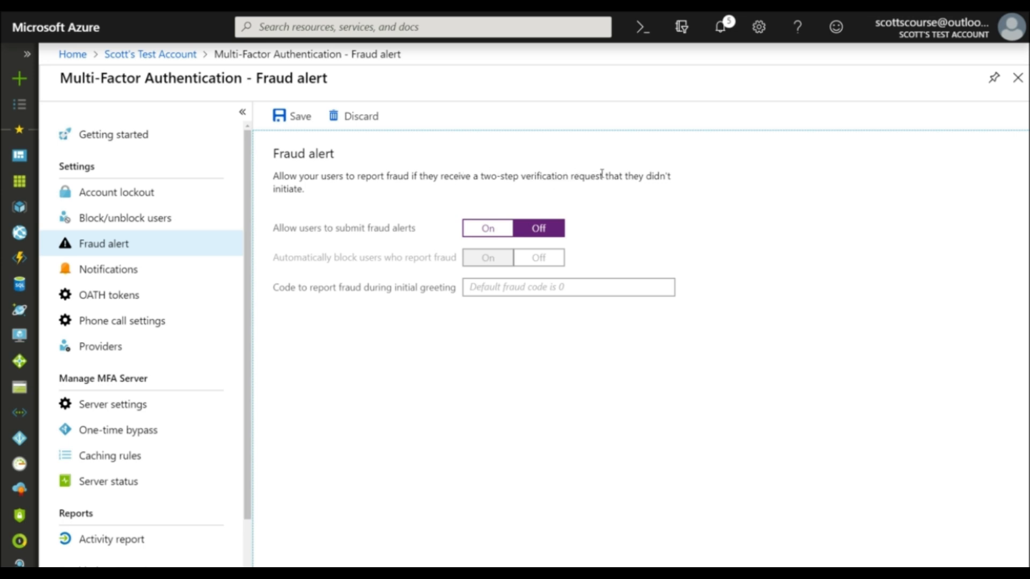
pyautogui.moveTo(480, 176); pyautogui.dragTo(602, 175)
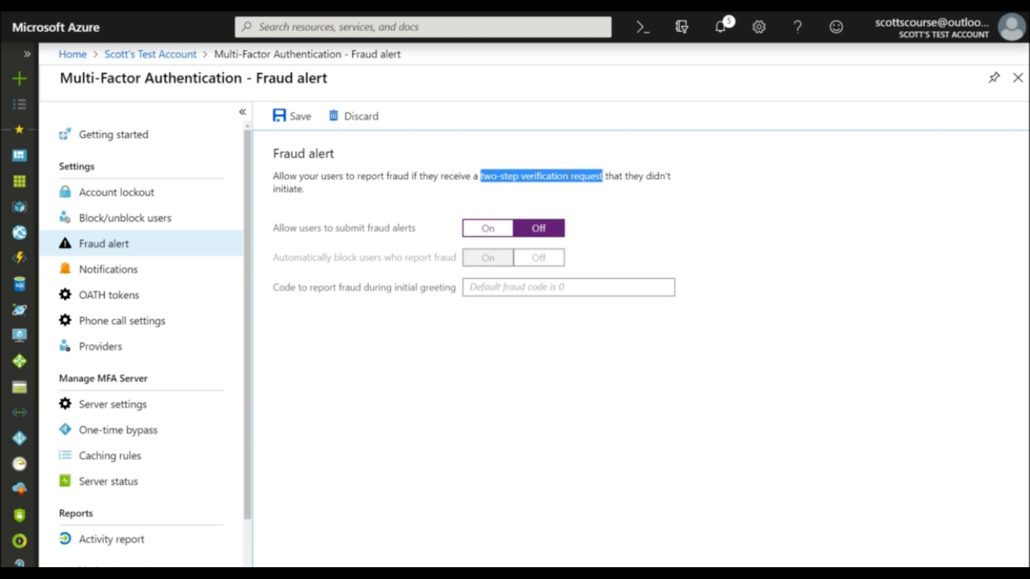
pyautogui.click(488, 228)
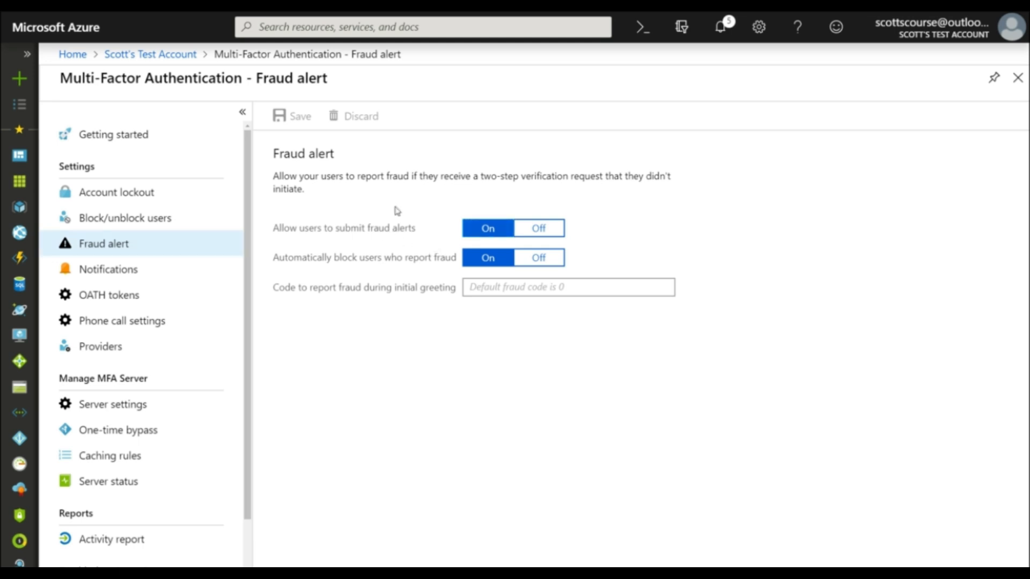
pyautogui.click(495, 284)
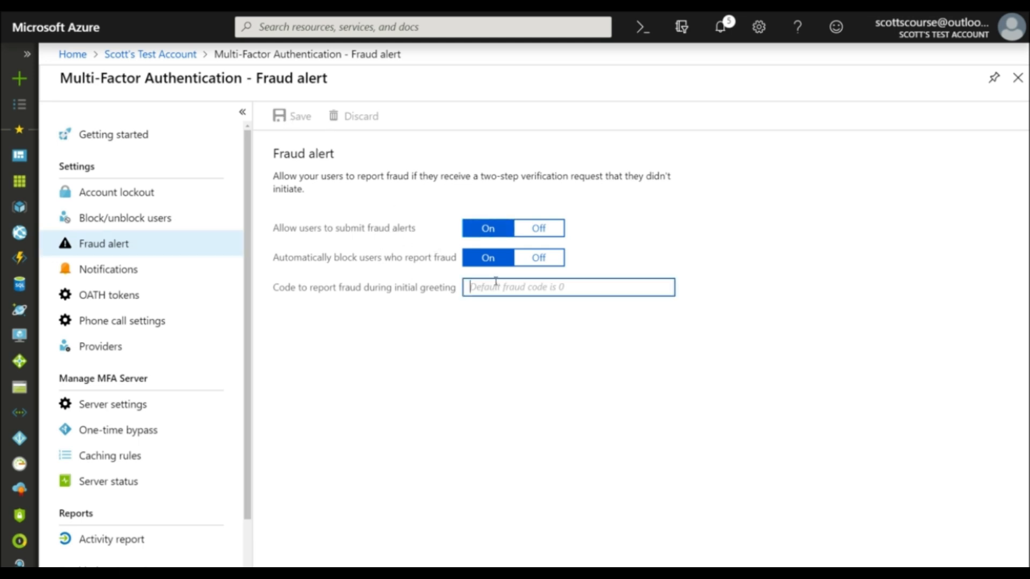
# Step: Examine the Block/unblock users settings, including how long a blocked user stays blocked
pyautogui.click(111, 221)
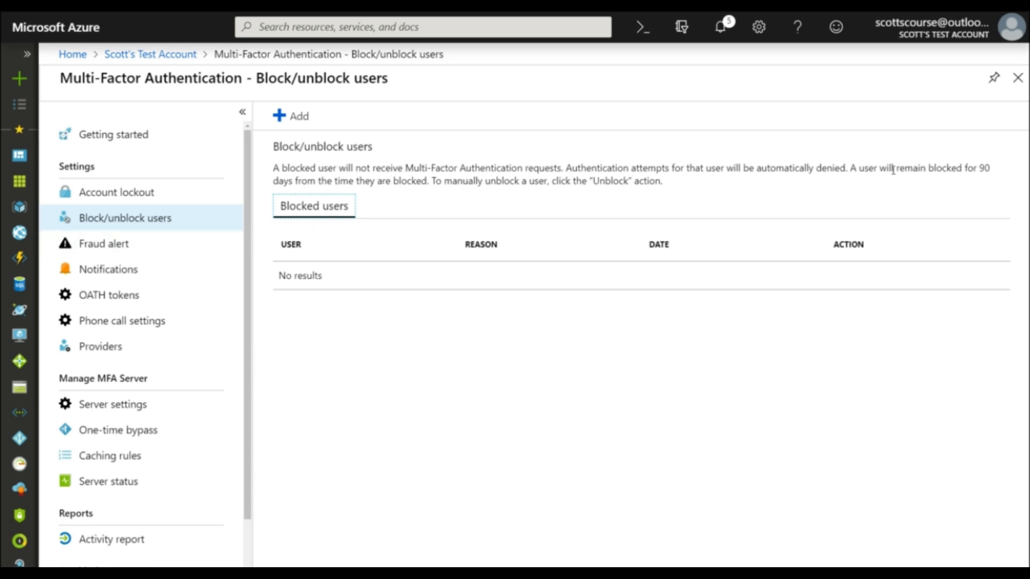
pyautogui.doubleClick(980, 168)
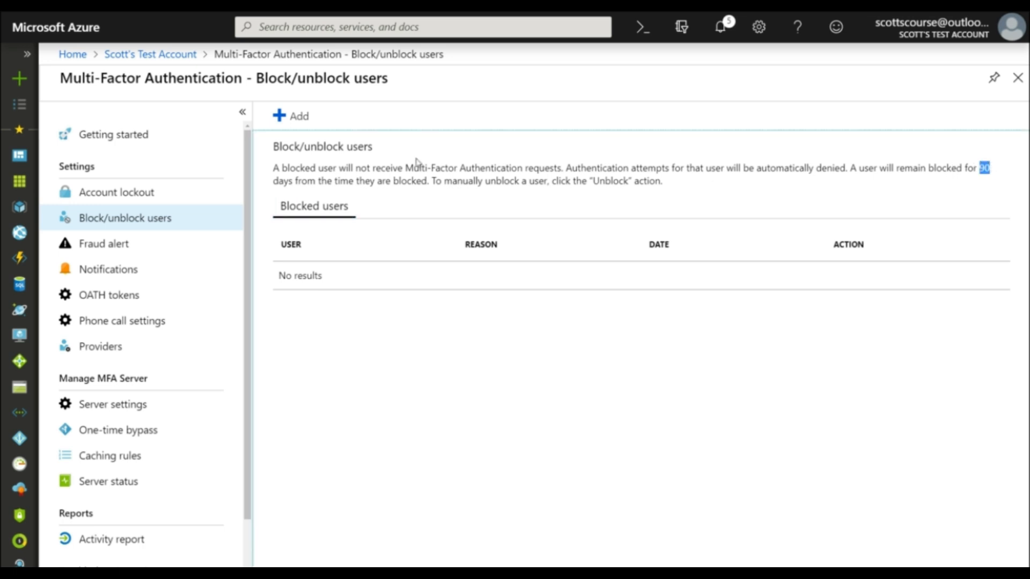
pyautogui.click(428, 179)
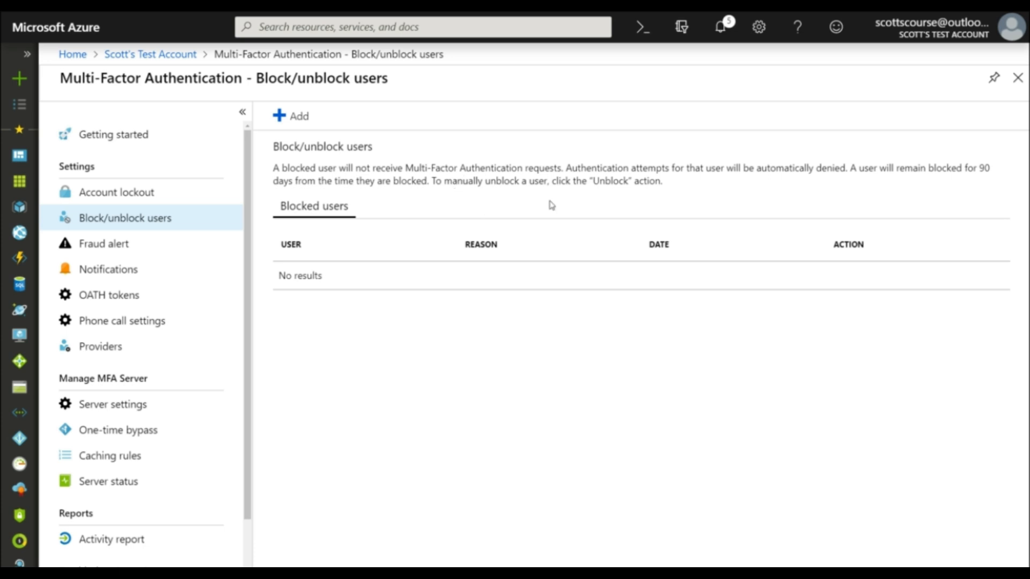
# Step: Add a one-time MFA bypass of 300 seconds for the user, entering the user's name and the reason "Lost phone"
pyautogui.click(100, 430)
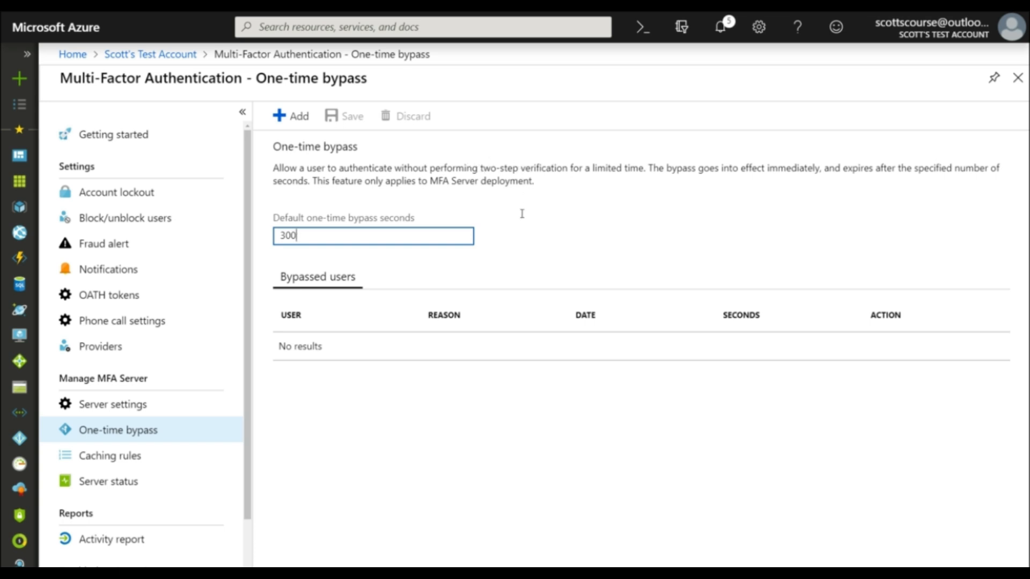
pyautogui.click(291, 116)
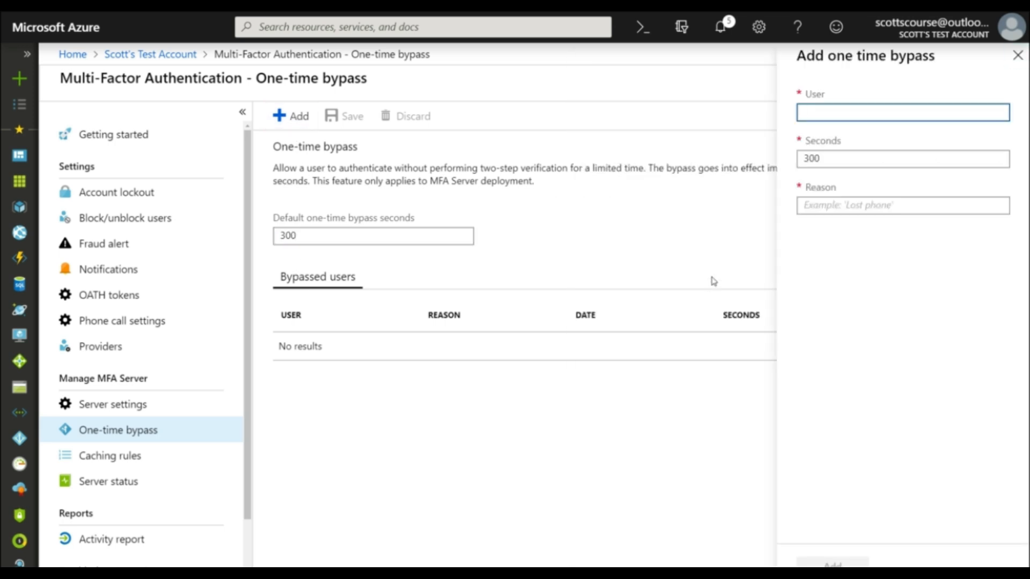
pyautogui.write('john doe')
pyautogui.click(881, 200)
pyautogui.write('Lost phone')
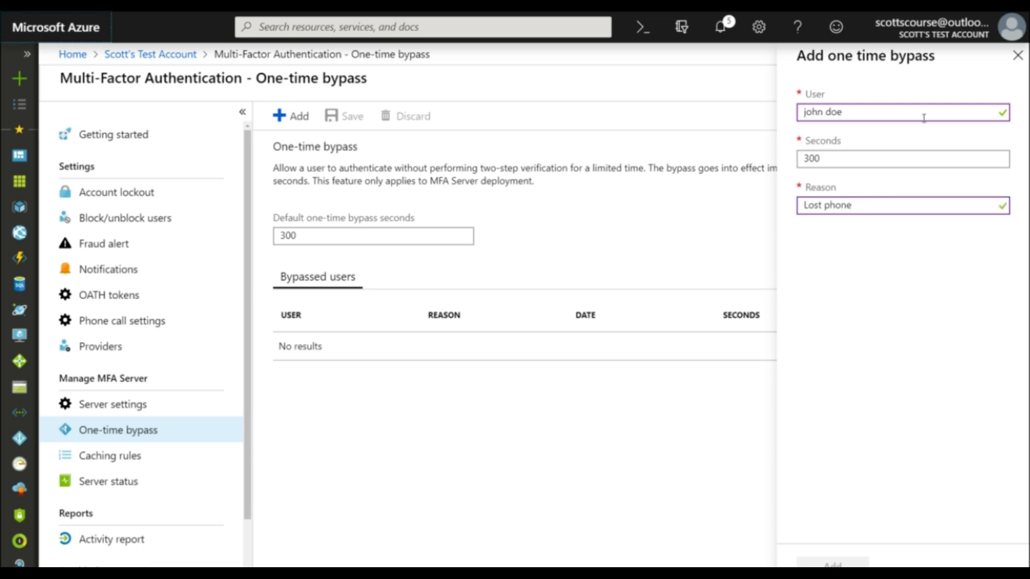
pyautogui.click(832, 564)
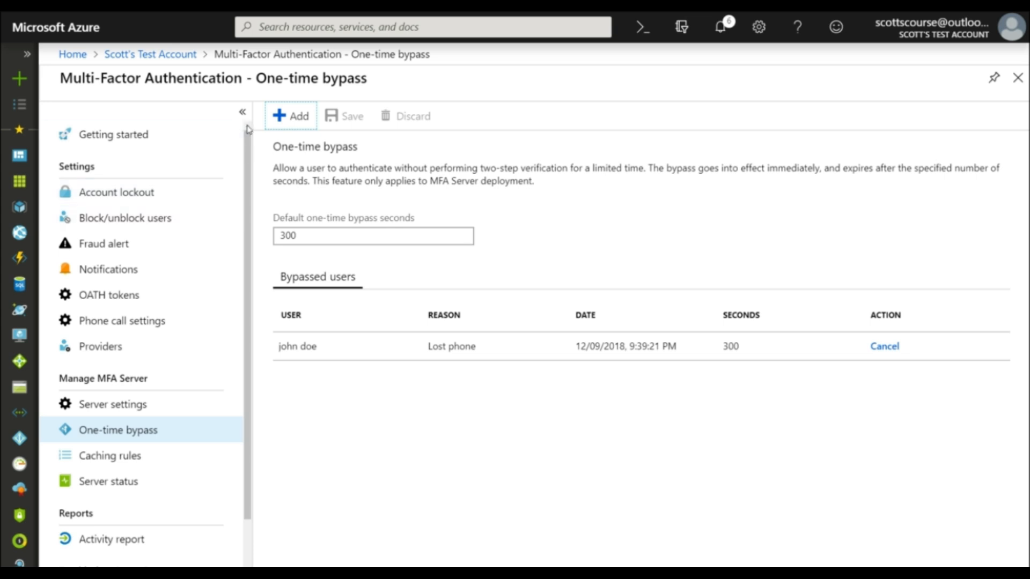
# Step: Return to the directory overview, reopen its MFA settings and examine the MFA Server settings
pyautogui.click(583, 170)
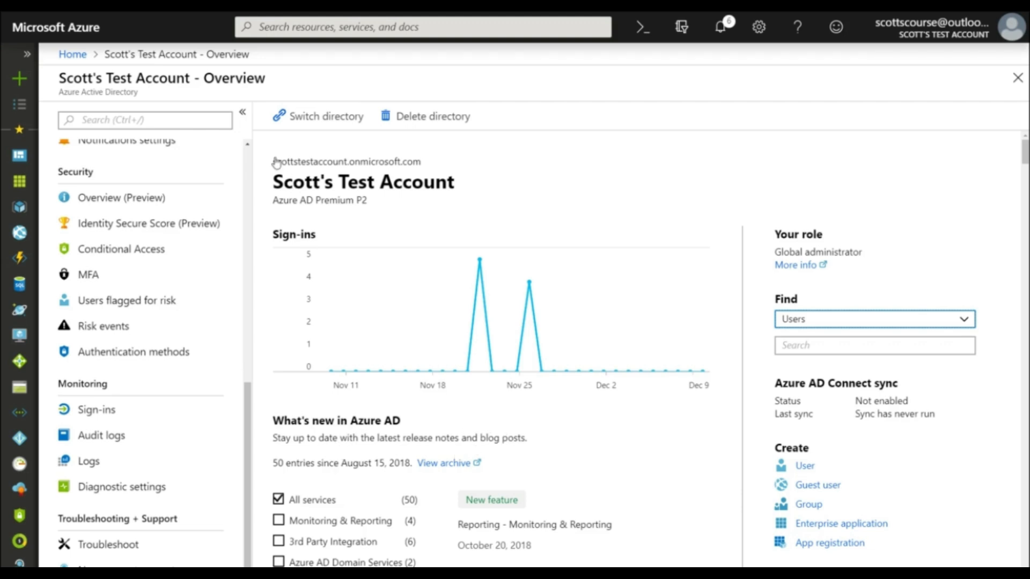
pyautogui.scroll(10, 248, 156)
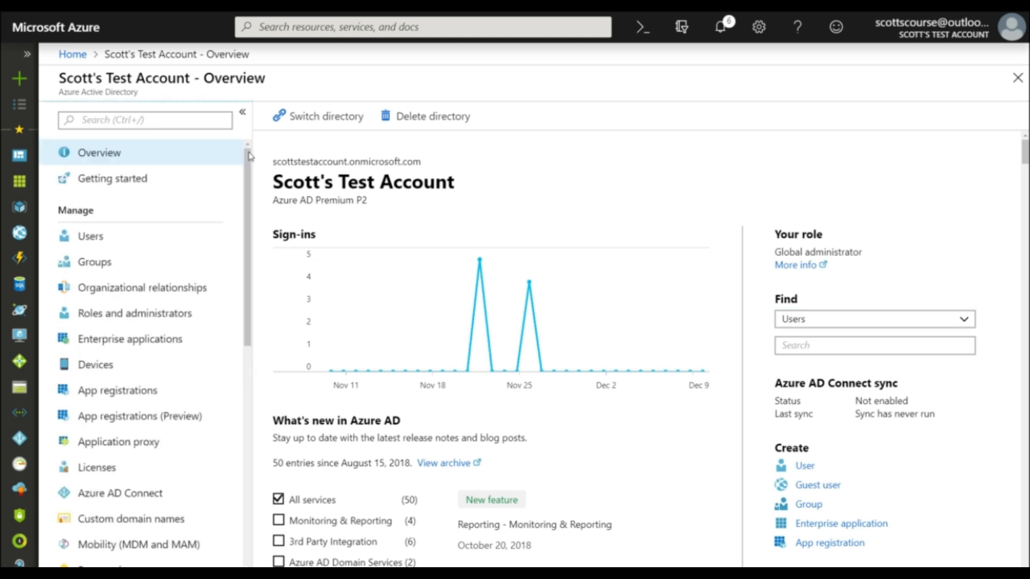
pyautogui.moveTo(249, 156); pyautogui.dragTo(248, 170)
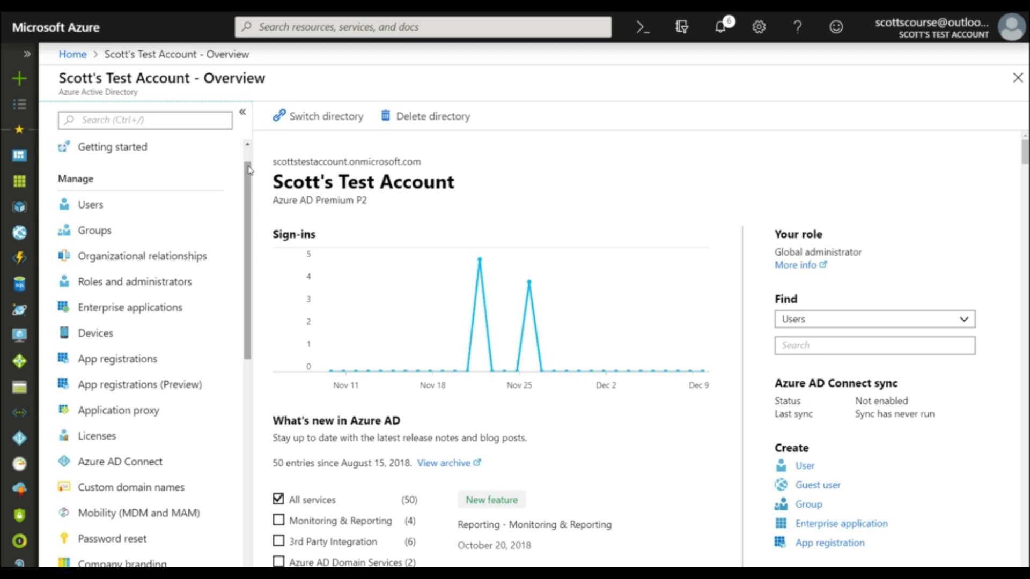
pyautogui.moveTo(248, 174); pyautogui.dragTo(252, 428)
pyautogui.click(93, 302)
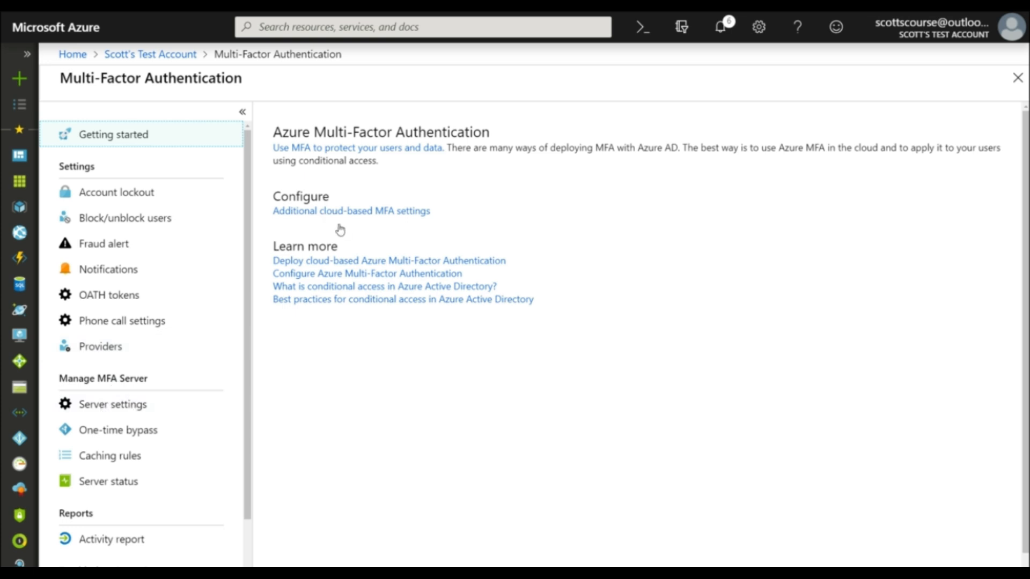
pyautogui.click(112, 410)
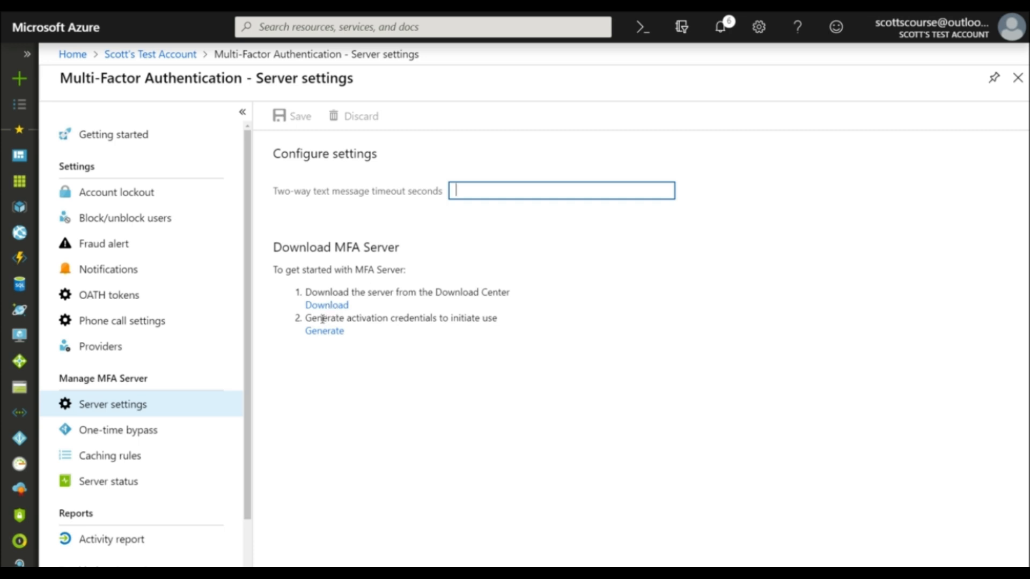
# Step: Open the additional cloud-based MFA settings, check the users' MFA status list and return to the service settings
pyautogui.click(107, 140)
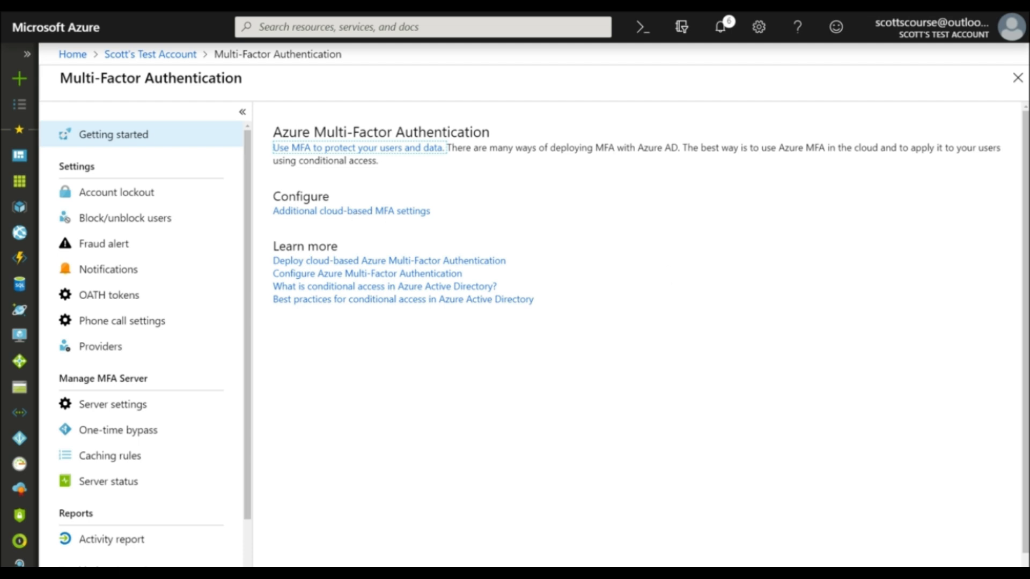
pyautogui.click(350, 211)
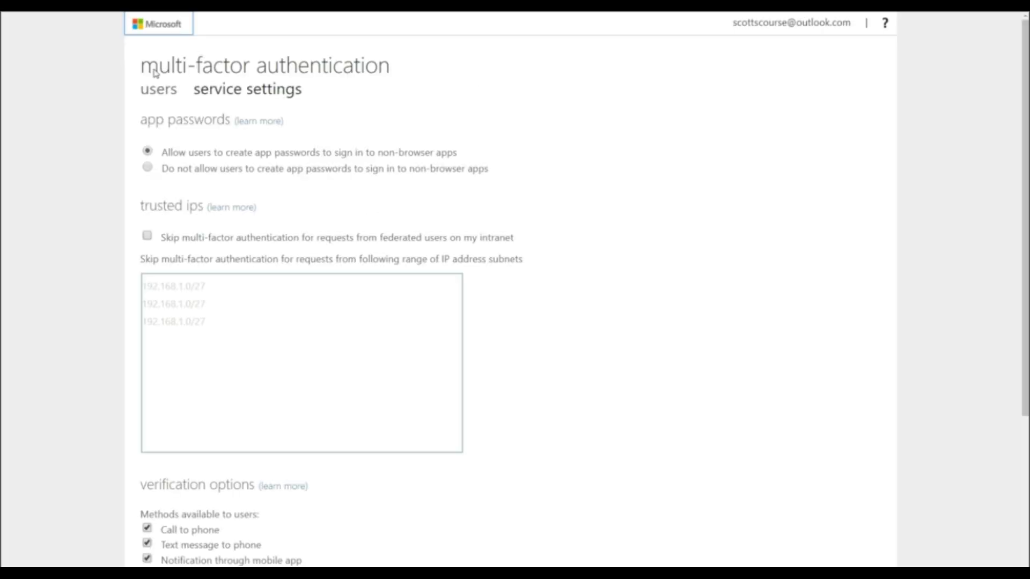
pyautogui.click(156, 95)
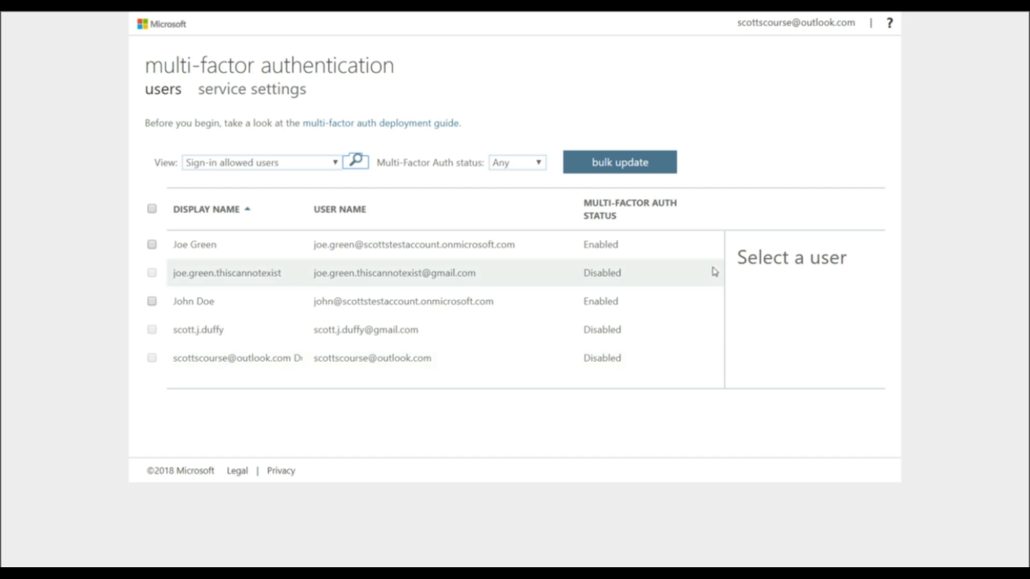
pyautogui.click(224, 100)
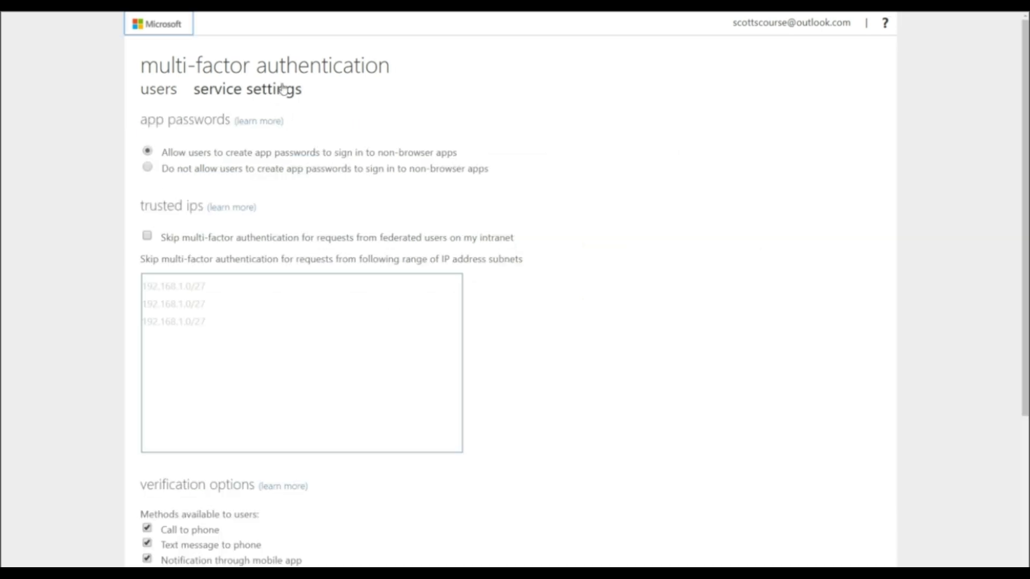
# Step: Try disabling the mobile app, verification code, phone call and text message verification methods, and re-enable all four
pyautogui.scroll(-5, 128, 129)
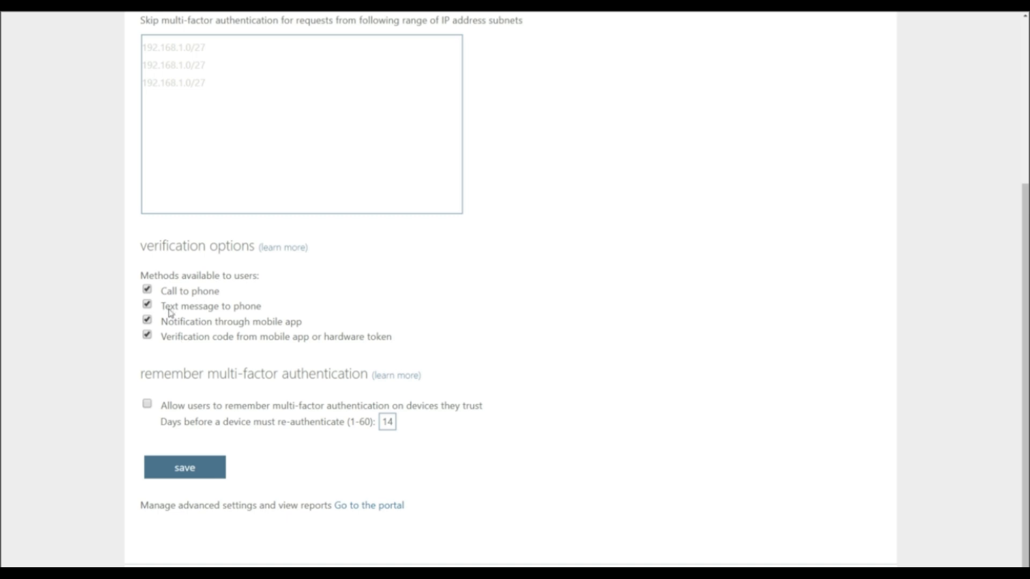
pyautogui.click(147, 321)
pyautogui.click(147, 335)
pyautogui.click(146, 322)
pyautogui.click(146, 336)
pyautogui.click(147, 290)
pyautogui.click(147, 305)
pyautogui.click(148, 304)
pyautogui.click(147, 289)
# Step: Skip MFA for federated users on the intranet and for the subnet 99.237.110.0/24, and save the service settings
pyautogui.scroll(4, 607, 285)
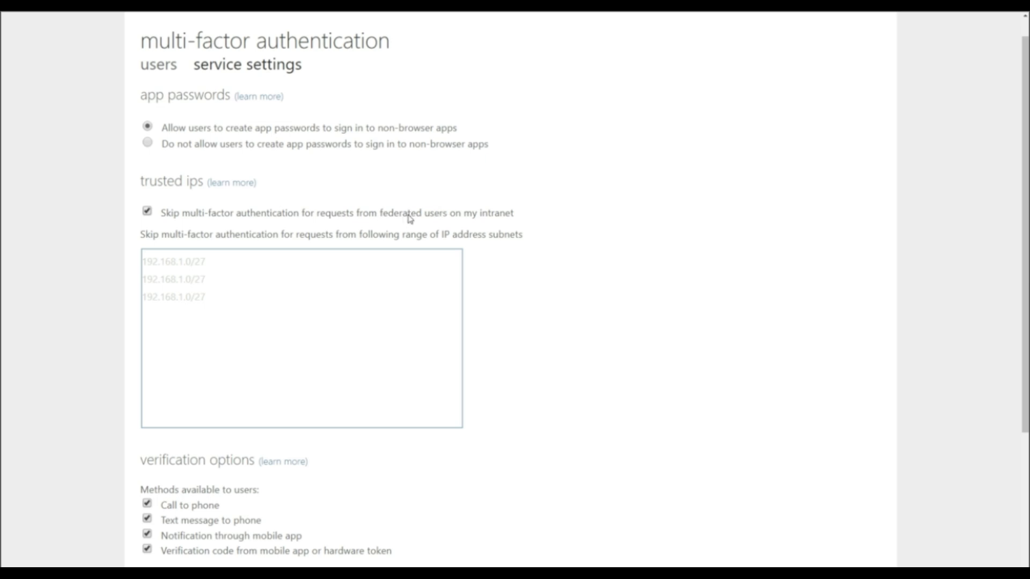
pyautogui.click(209, 270)
pyautogui.write('99.237.110.181')
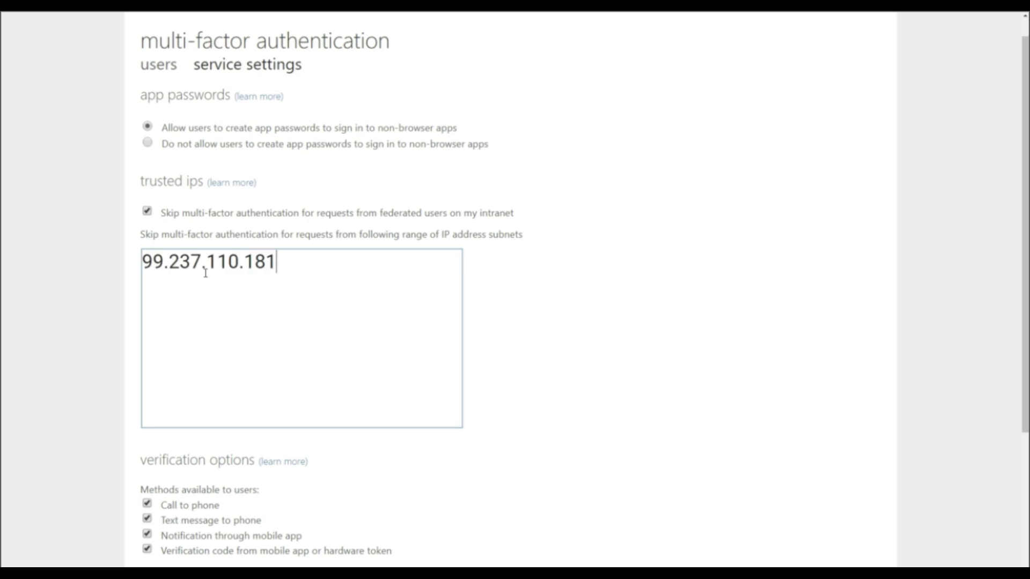
pyautogui.hotkey('ctrl', 'a')
pyautogui.press('End')
pyautogui.press('BackSpace')
pyautogui.press('BackSpace')
pyautogui.press('BackSpace')
pyautogui.write('0/24')
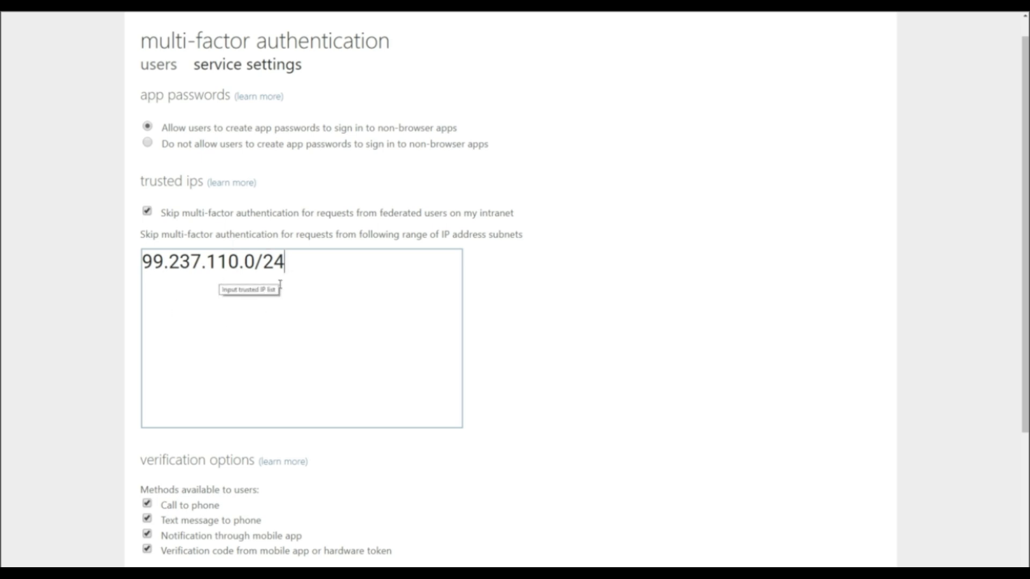
pyautogui.scroll(-2, 559, 291)
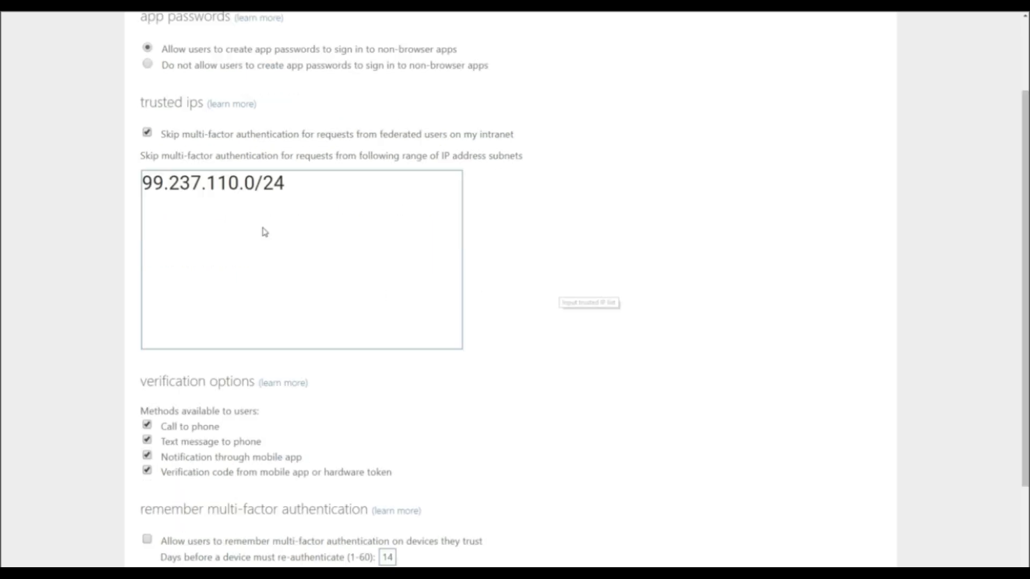
pyautogui.click(185, 565)
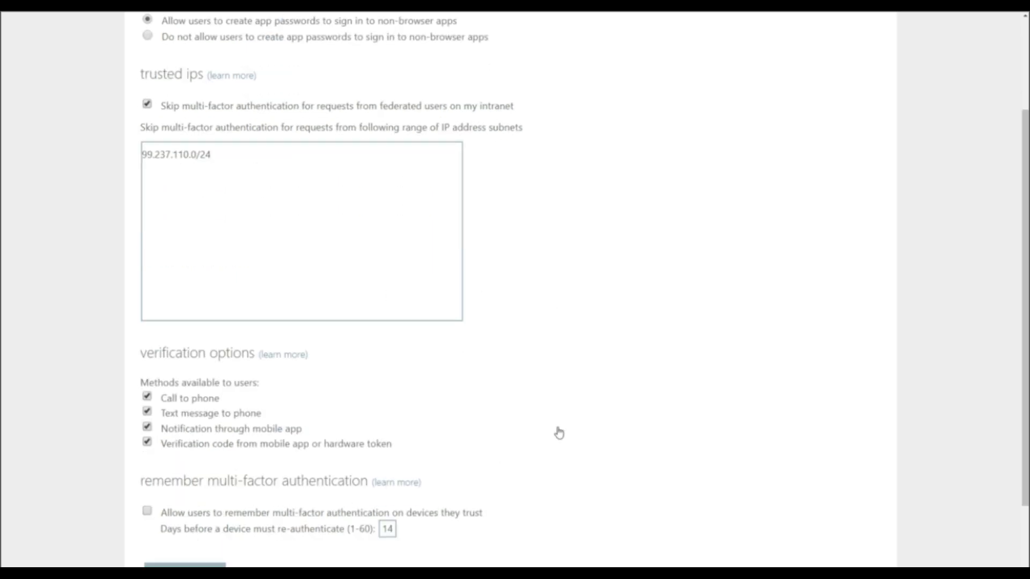
pyautogui.click(729, 355)
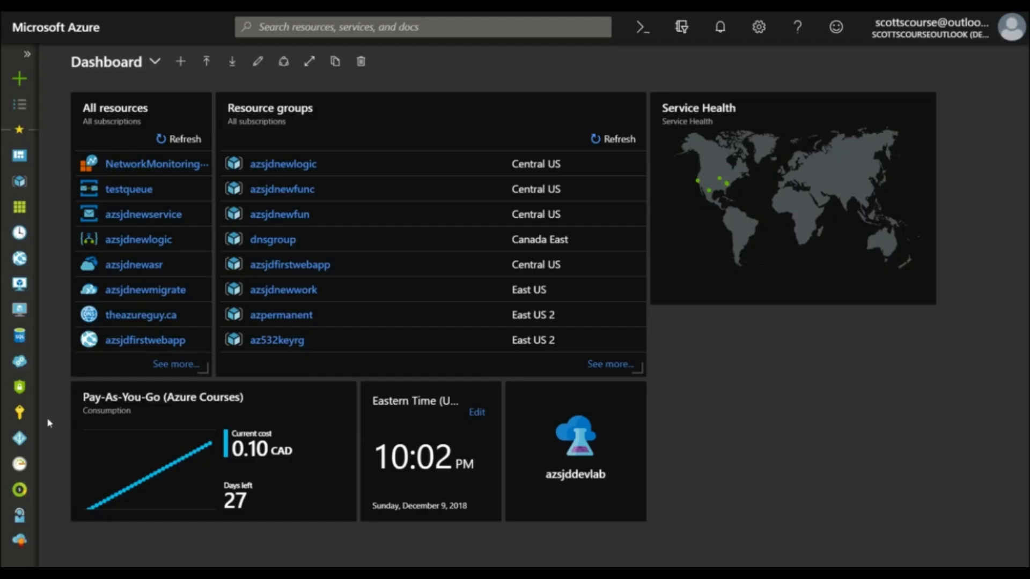
# Step: View the default directory's Azure Active Directory overview and return to the dashboard
pyautogui.click(19, 443)
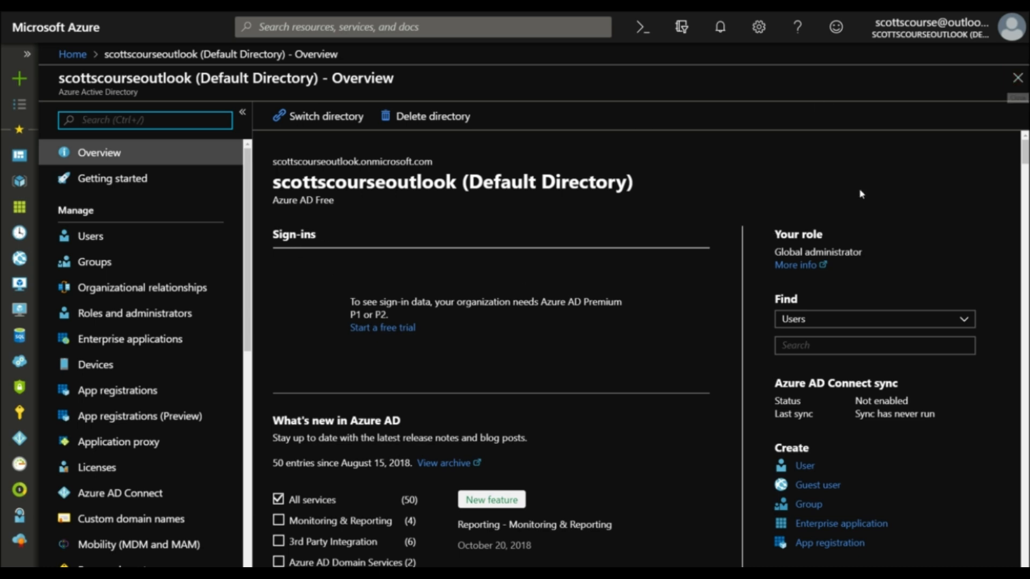
pyautogui.click(1017, 85)
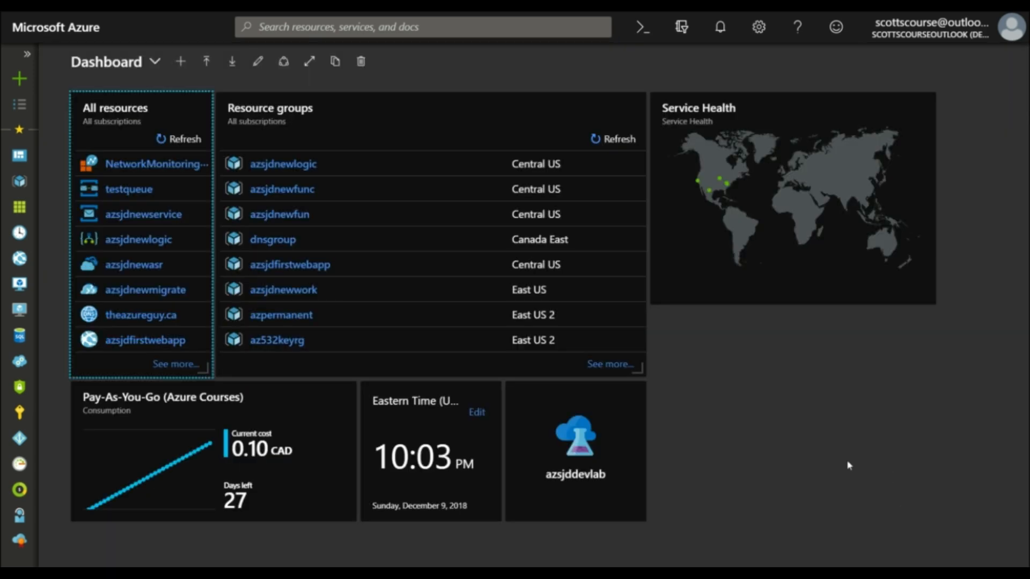
# Step: Open the azsjdnewlogic resource group, view its aznewvm virtual machine and return to the resource group
pyautogui.click(269, 167)
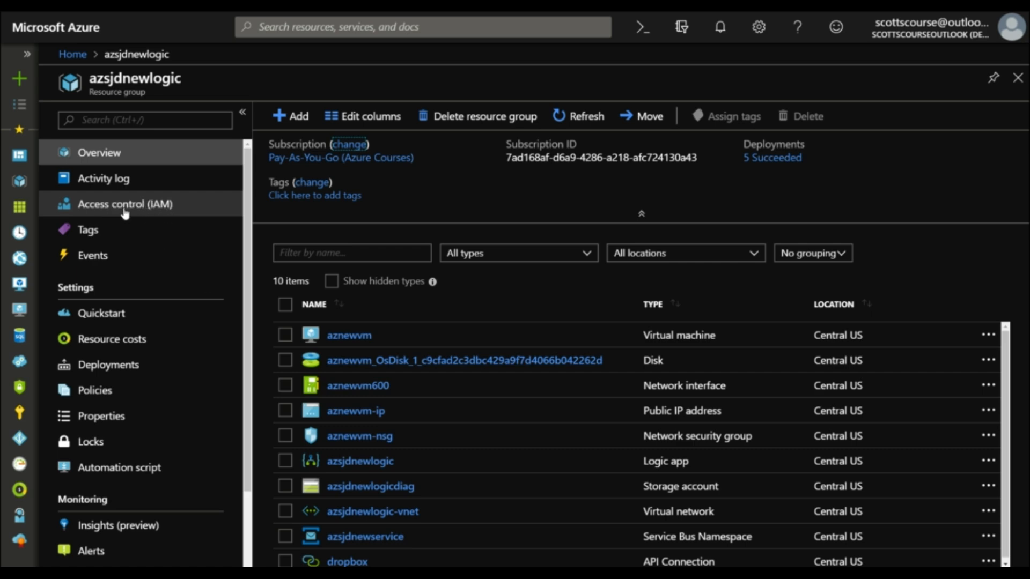
pyautogui.click(349, 337)
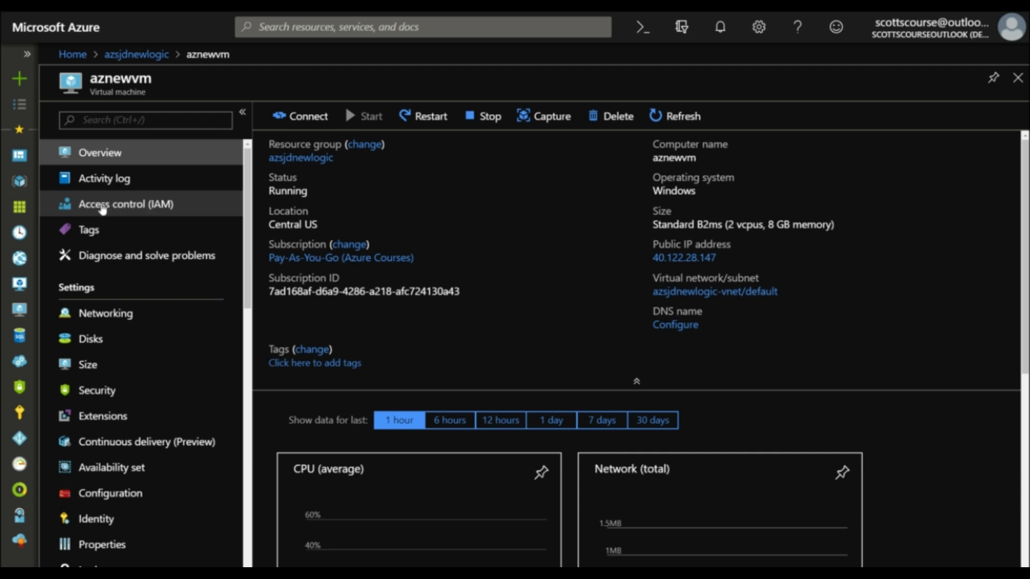
pyautogui.click(144, 55)
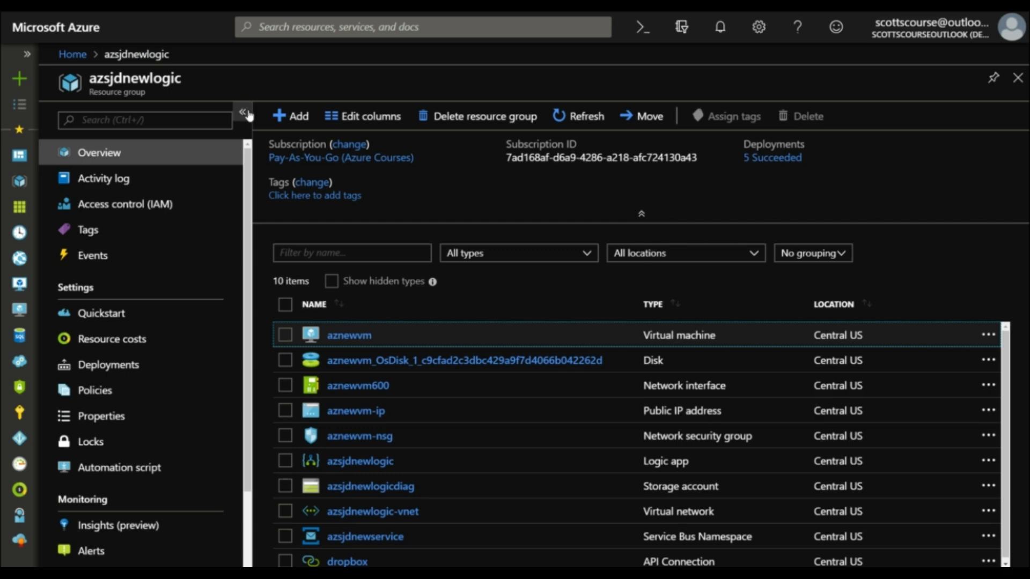
# Step: Check the cloudcafe.co test user's current access to the azsjdnewlogic resource group in its access control settings
pyautogui.click(100, 207)
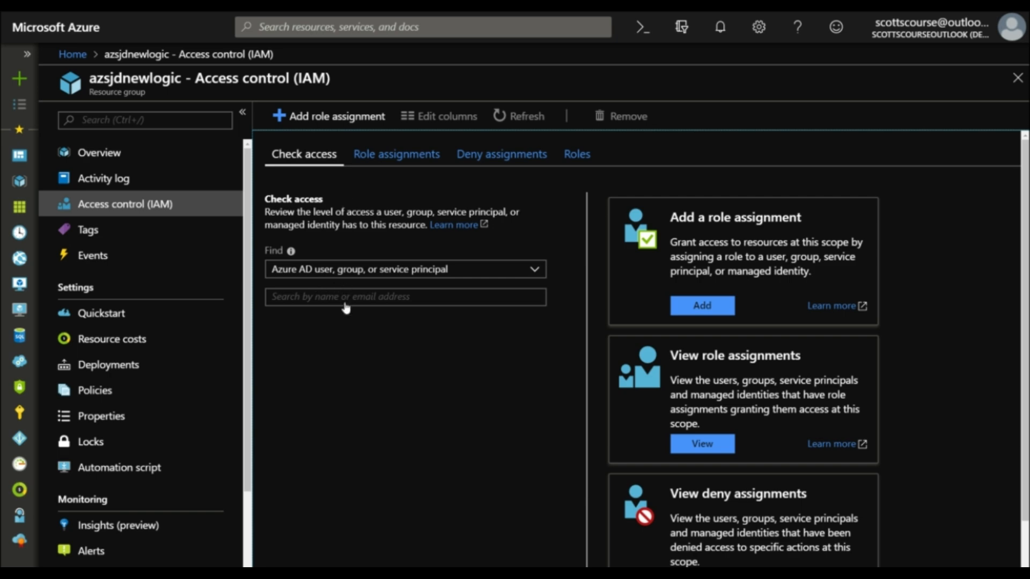
pyautogui.click(325, 299)
pyautogui.write('i')
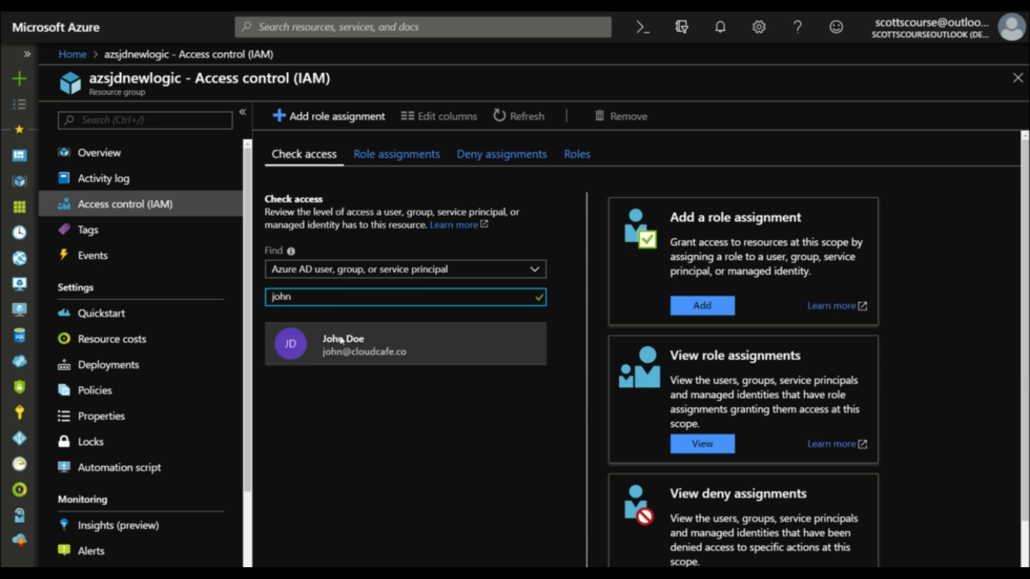
pyautogui.click(341, 340)
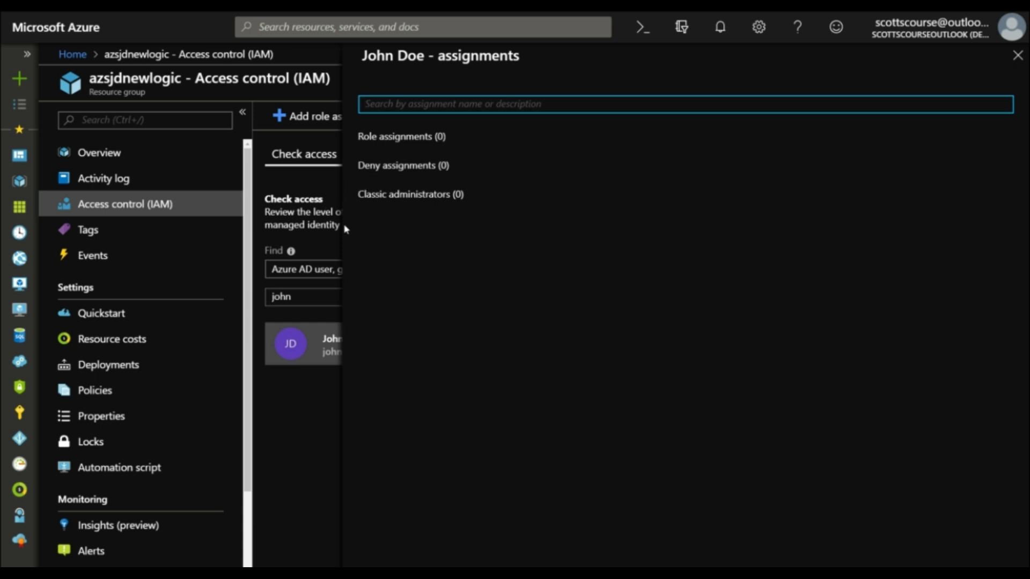
pyautogui.click(315, 223)
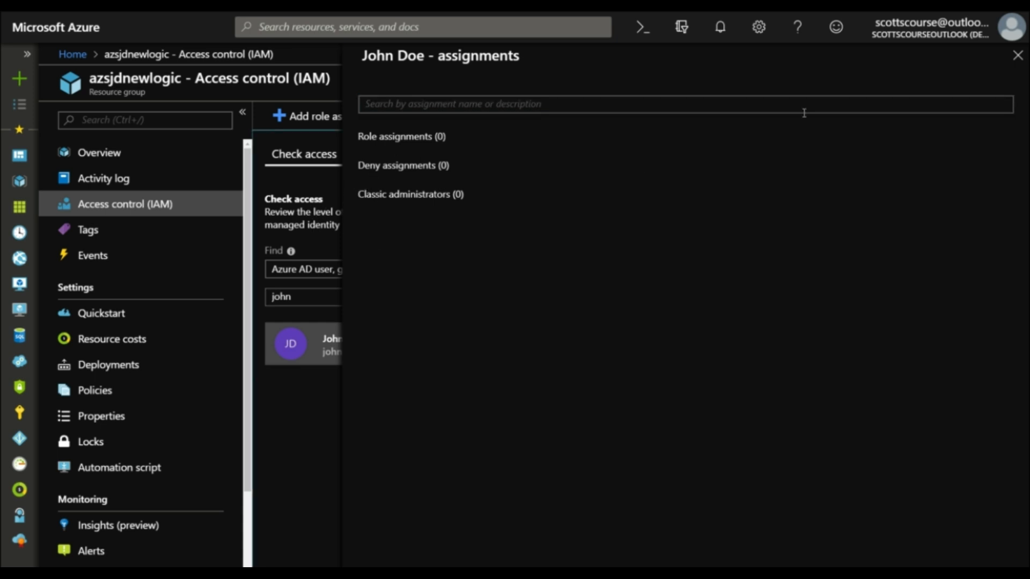
pyautogui.click(1015, 60)
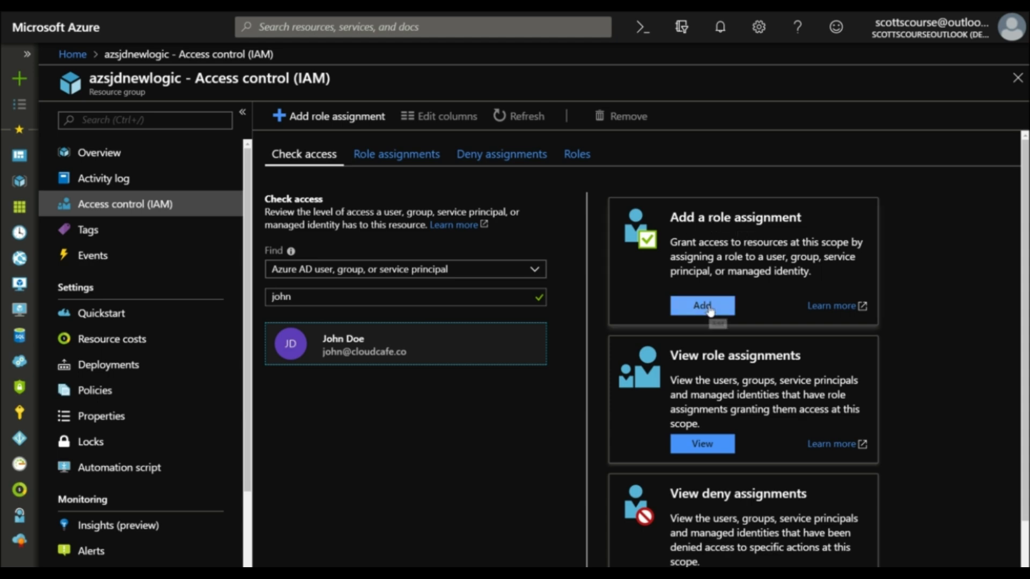
# Step: Review the resource group's role assignments, covering the Contributor, Owner and Reader entries and their scopes
pyautogui.click(409, 163)
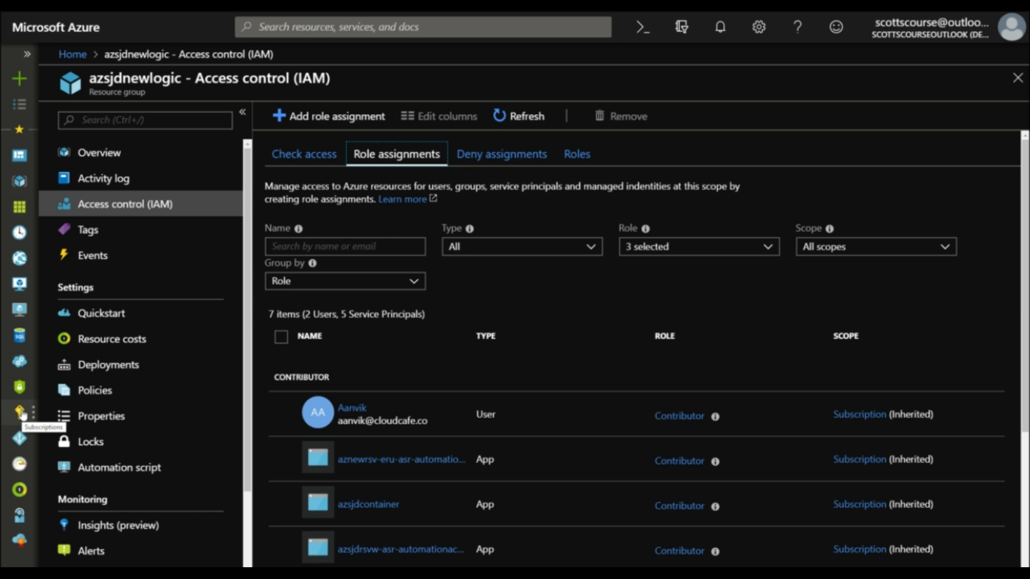
pyautogui.scroll(-4, 617, 330)
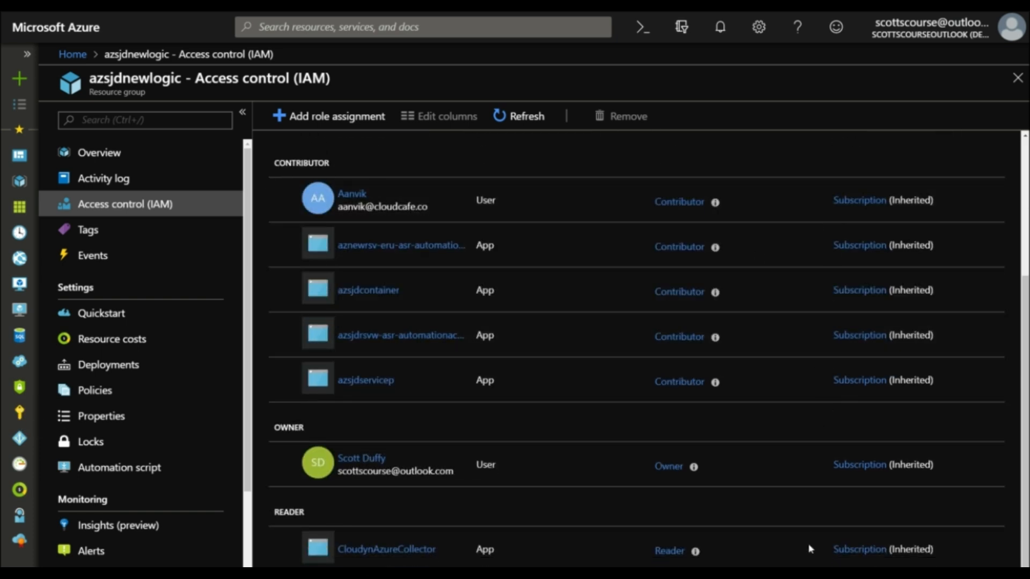
pyautogui.scroll(-1, 807, 536)
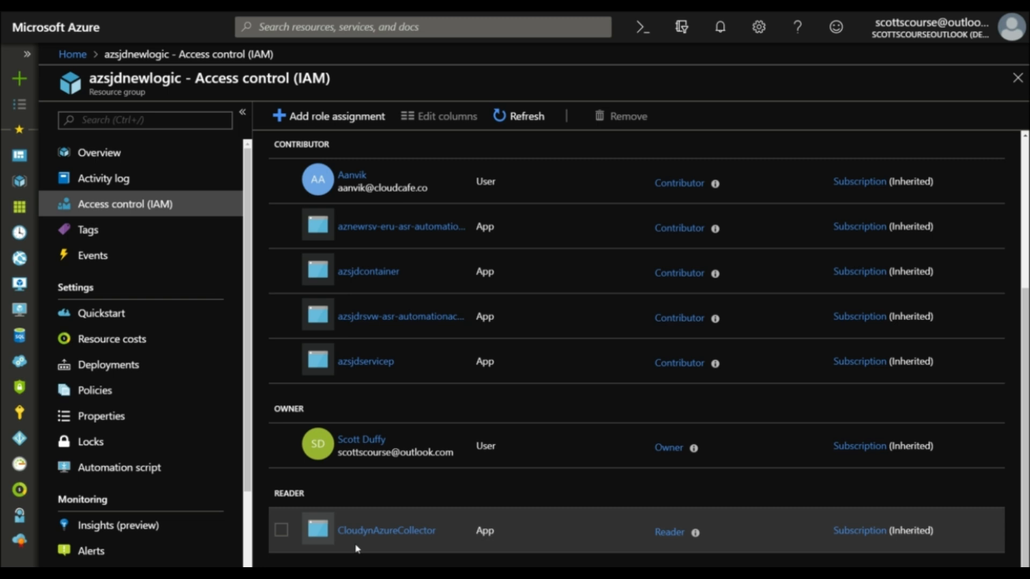
pyautogui.scroll(2, 402, 432)
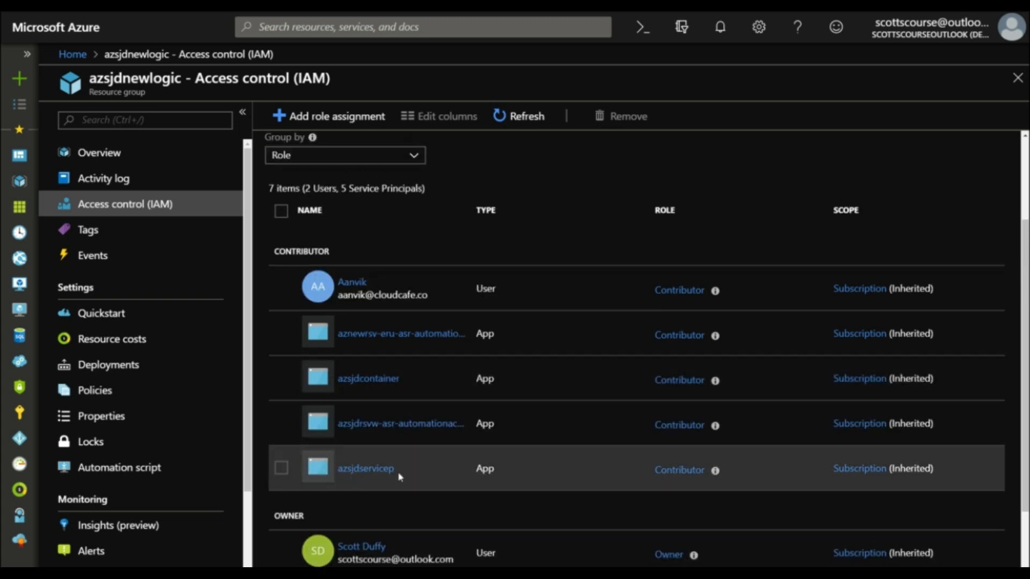
pyautogui.scroll(1, 422, 432)
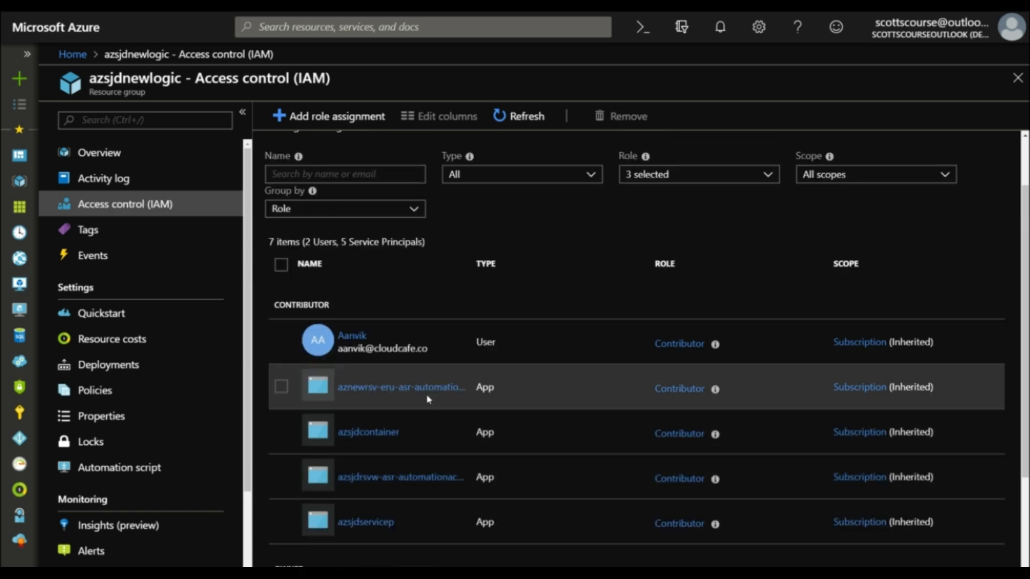
pyautogui.scroll(1, 550, 448)
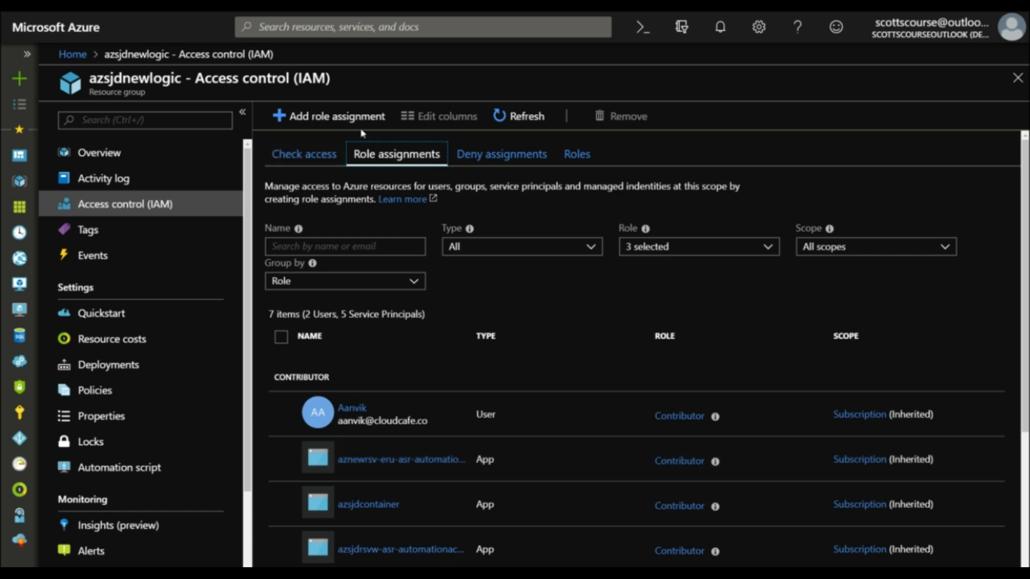
# Step: Start a new role assignment and examine the available roles, reading the descriptions of Reader, Contributor and Owner
pyautogui.click(338, 120)
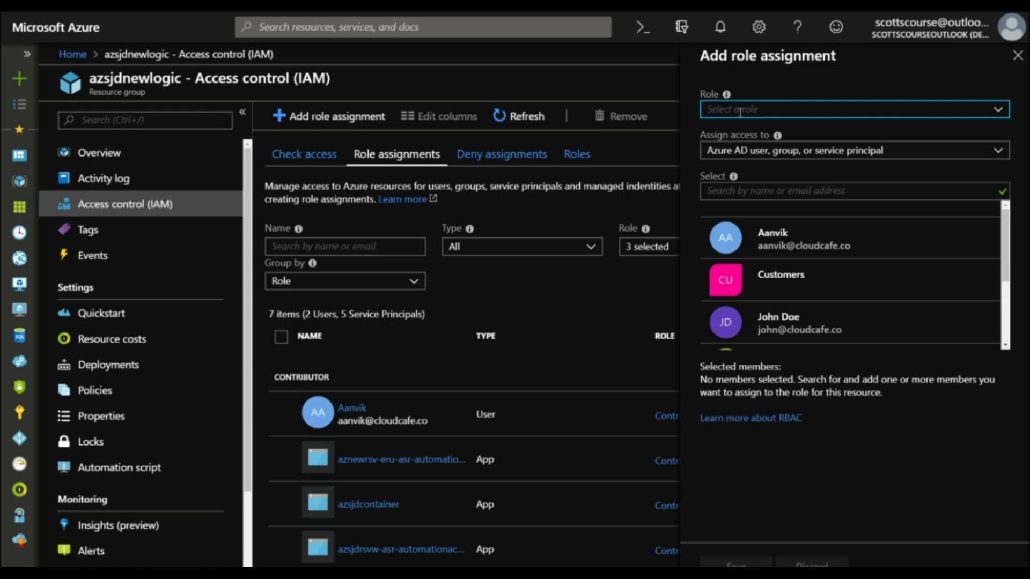
pyautogui.click(999, 106)
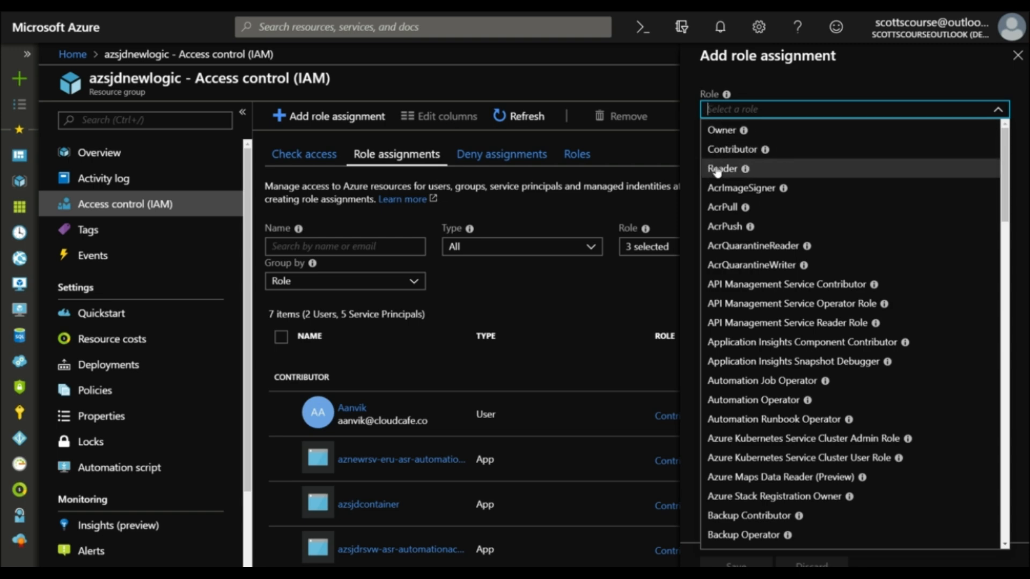
pyautogui.click(1005, 247)
pyautogui.moveTo(1004, 284); pyautogui.dragTo(1005, 424)
pyautogui.click(1005, 466)
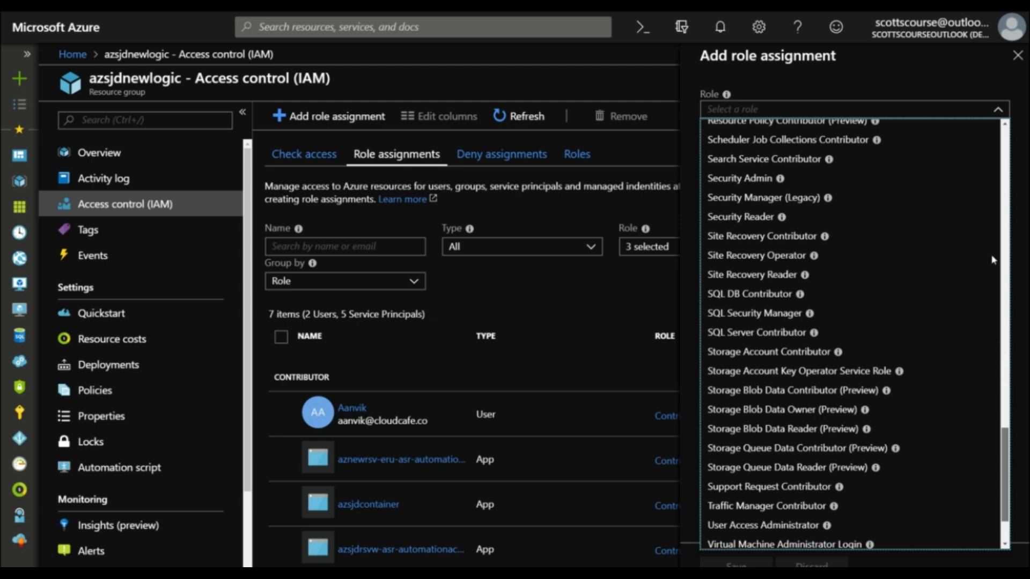
pyautogui.click(1005, 205)
pyautogui.moveTo(1019, 156); pyautogui.dragTo(1011, 131)
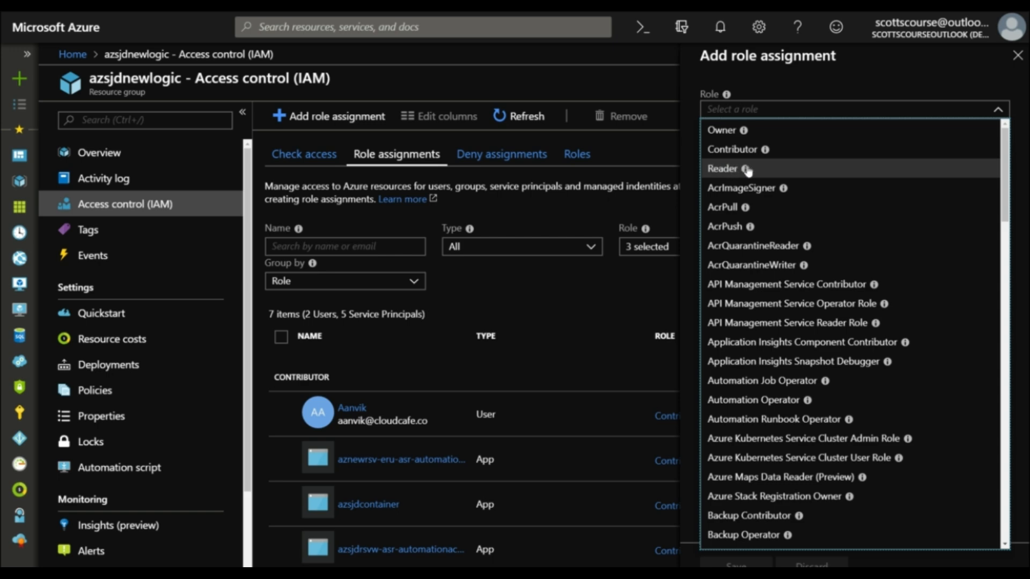
pyautogui.moveTo(747, 170)
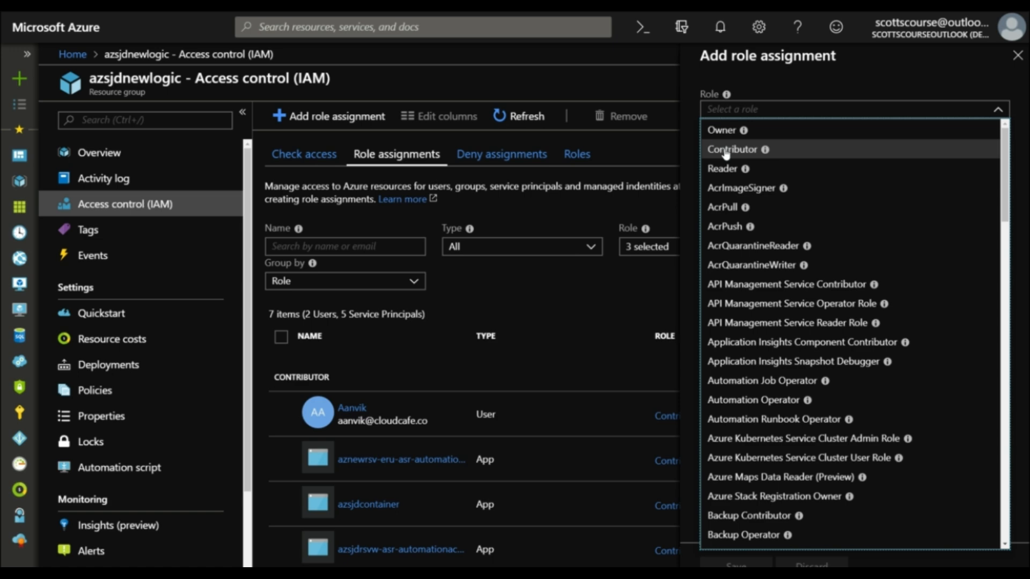
pyautogui.moveTo(764, 152)
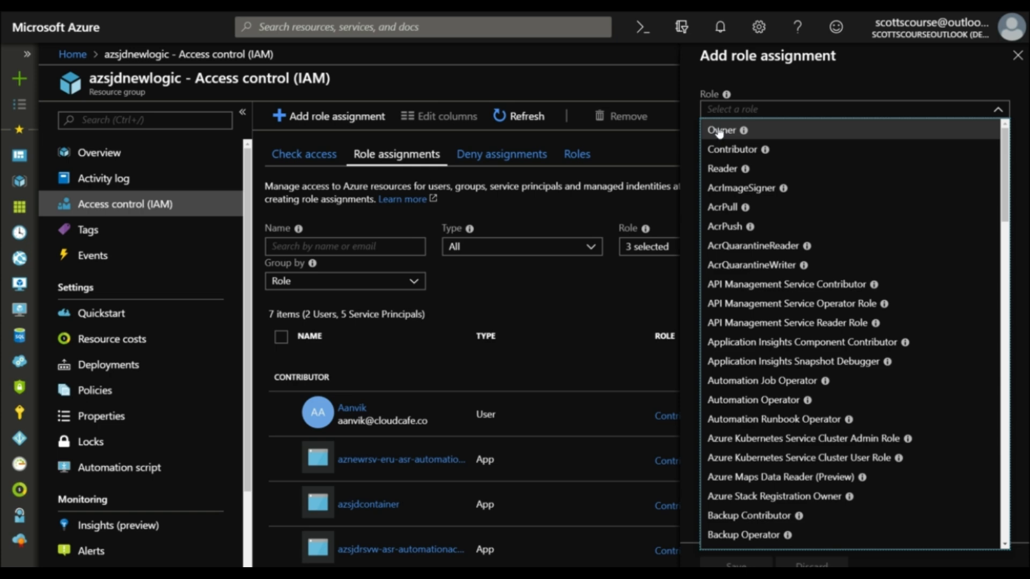
pyautogui.moveTo(744, 133)
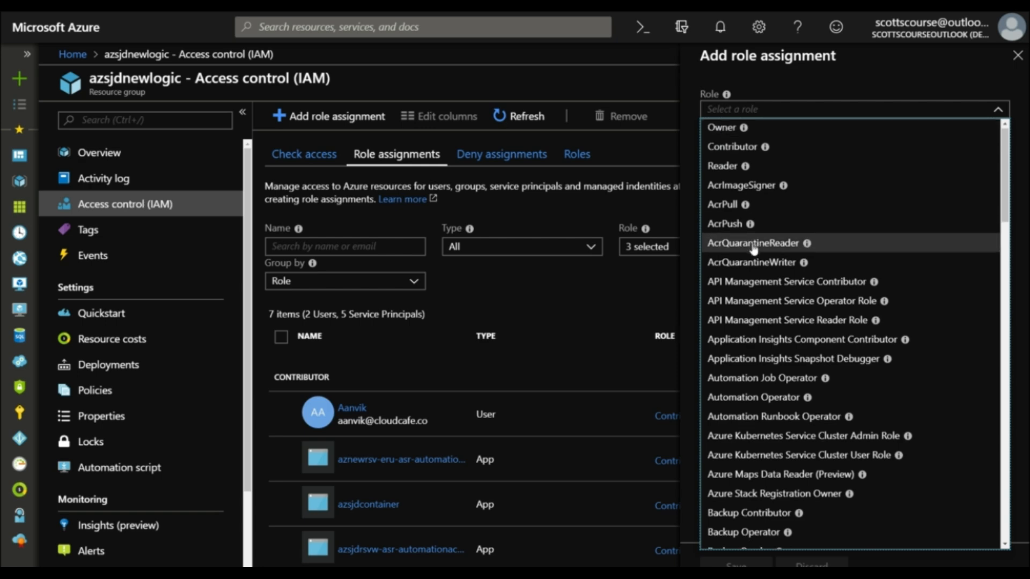
# Step: Look through the service-specific roles, from API Management to Website Contributor, and return to the start of the role list
pyautogui.scroll(-2, 764, 190)
pyautogui.scroll(-1, 764, 191)
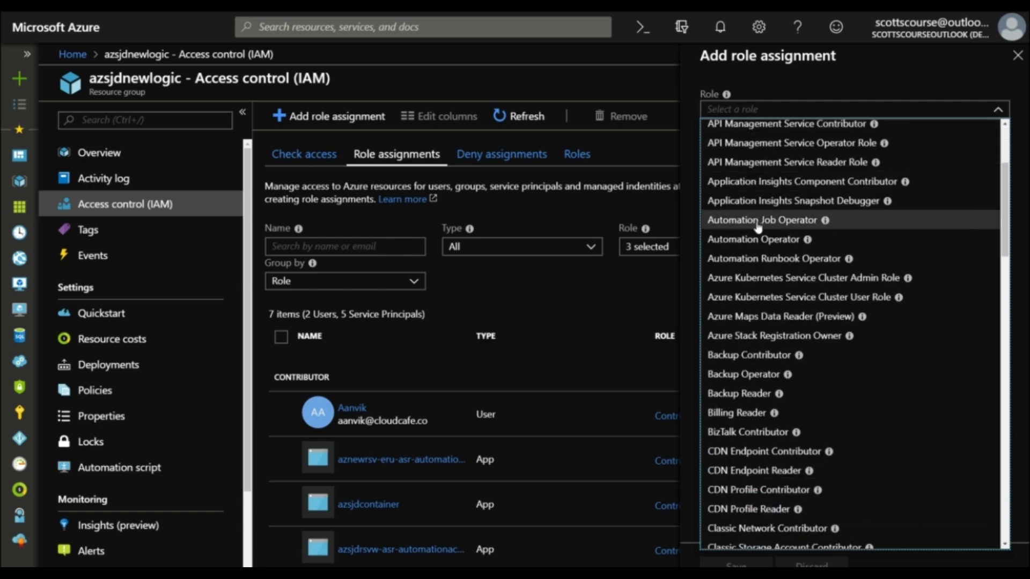
pyautogui.scroll(-2, 759, 220)
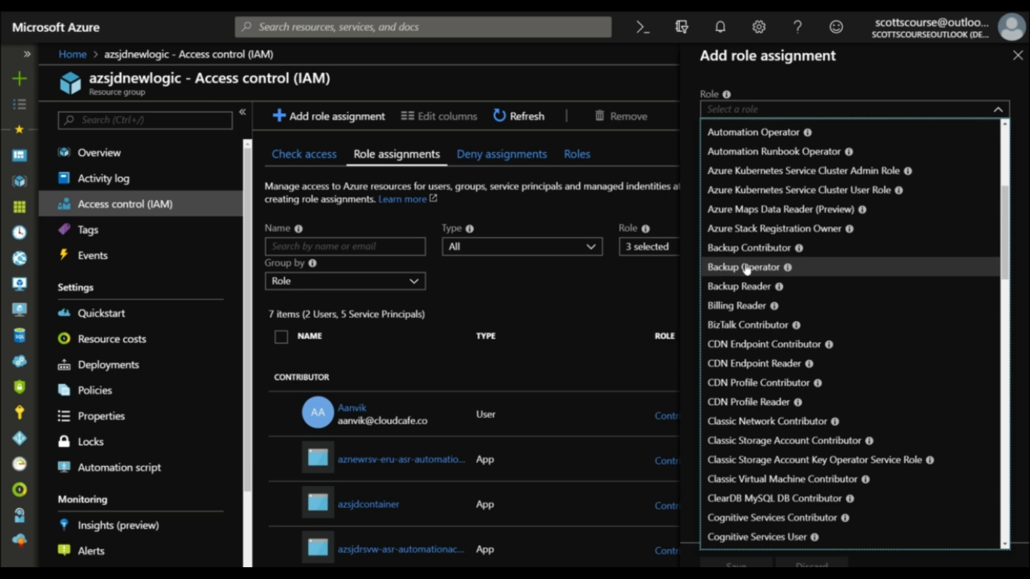
pyautogui.scroll(-2, 762, 252)
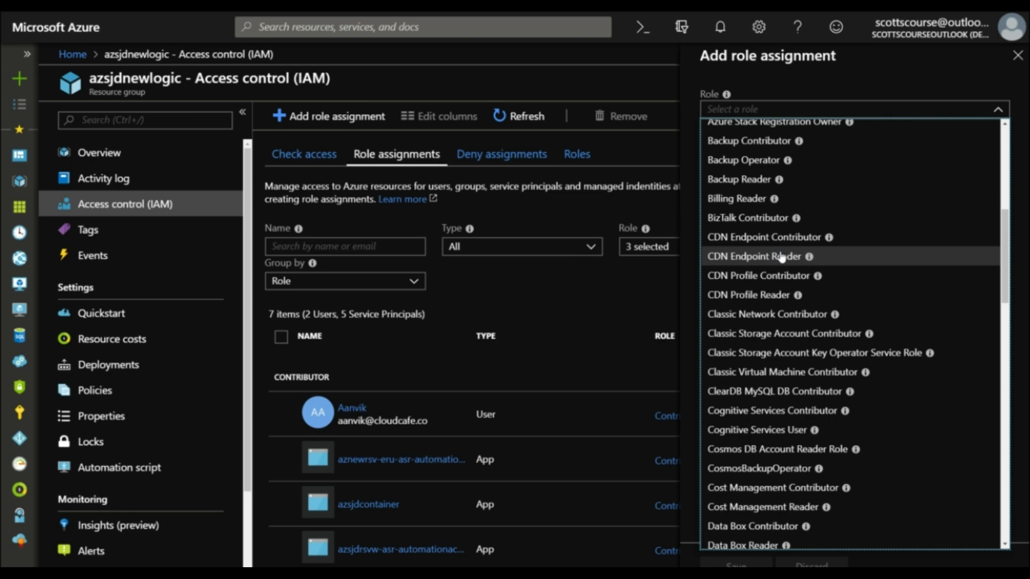
pyautogui.scroll(-4, 782, 258)
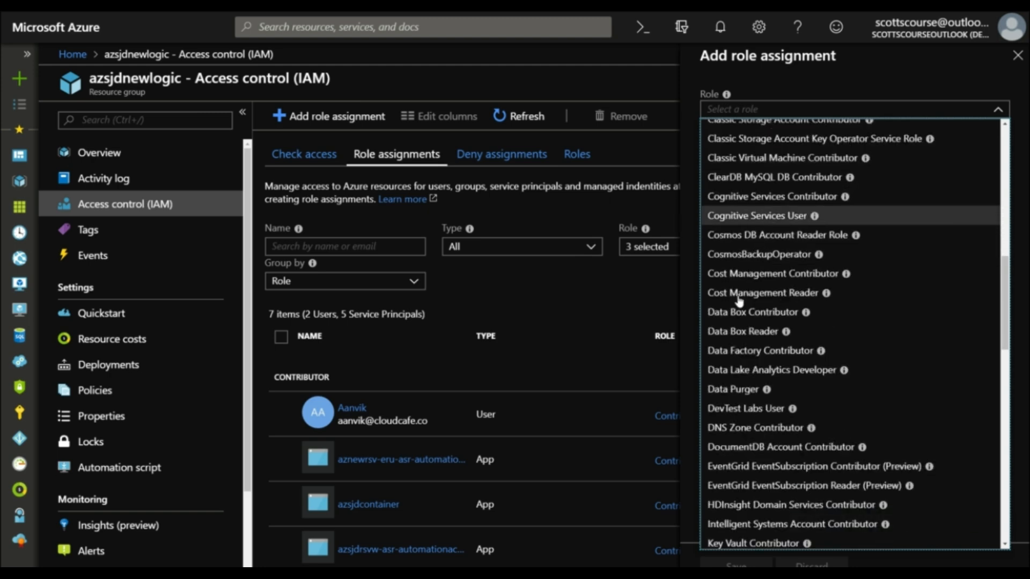
pyautogui.scroll(-2, 737, 317)
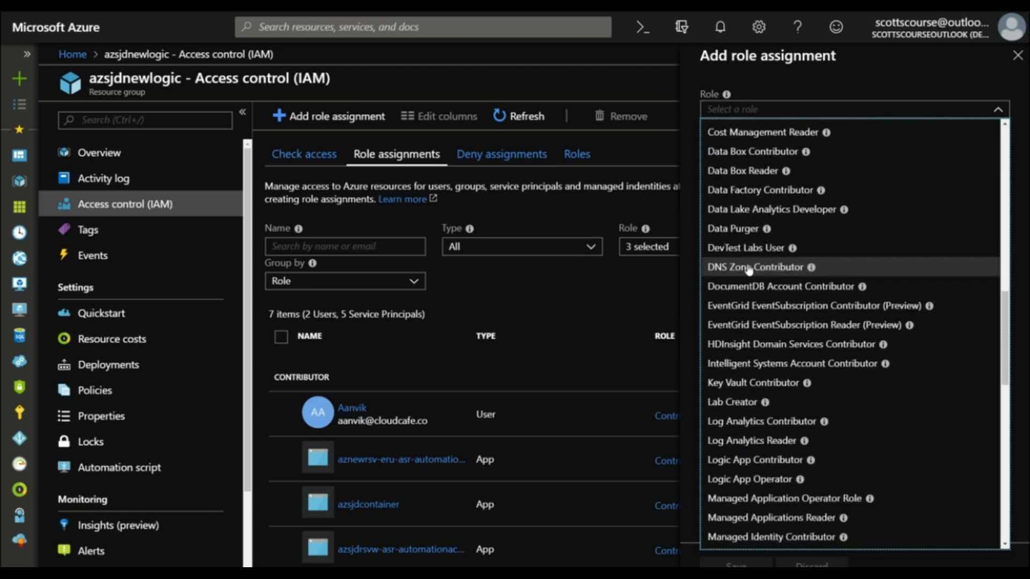
pyautogui.scroll(-2, 753, 298)
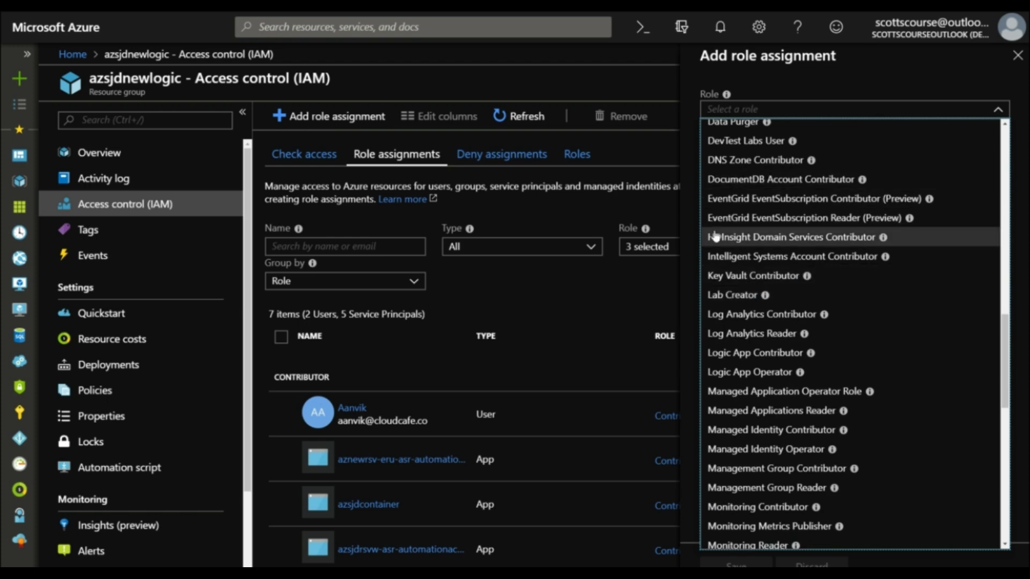
pyautogui.scroll(-2, 713, 233)
pyautogui.scroll(-7, 730, 248)
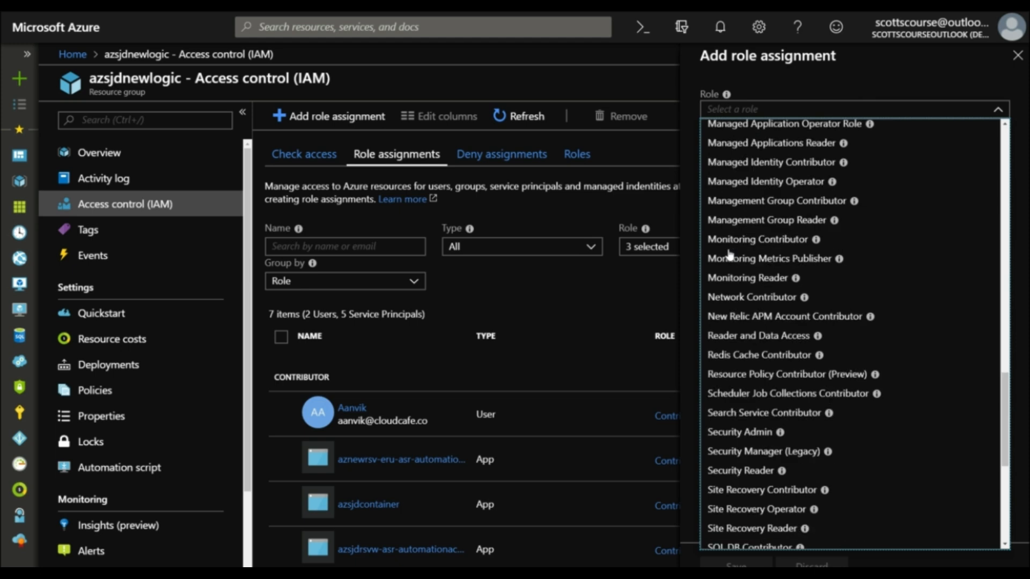
pyautogui.scroll(-2, 730, 254)
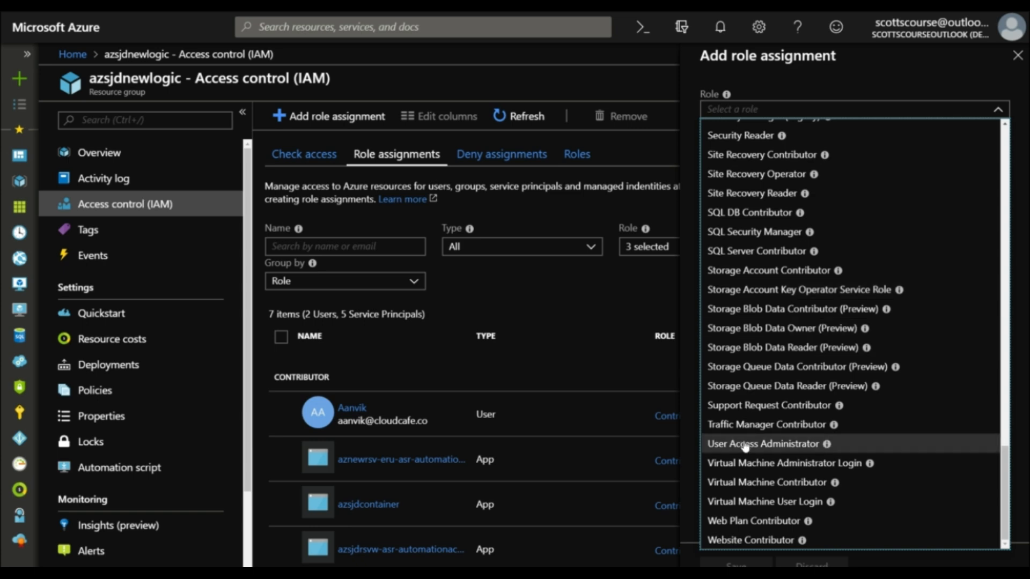
pyautogui.click(1008, 130)
pyautogui.click(1008, 131)
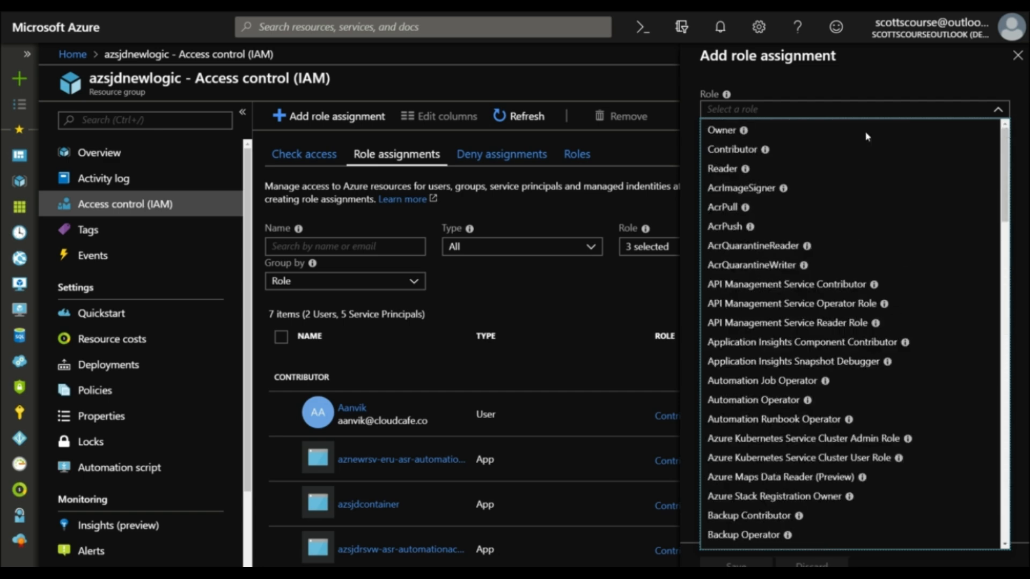
# Step: Assign the Contributor role on the resource group to the user whose access was checked, and save the assignment
pyautogui.click(726, 151)
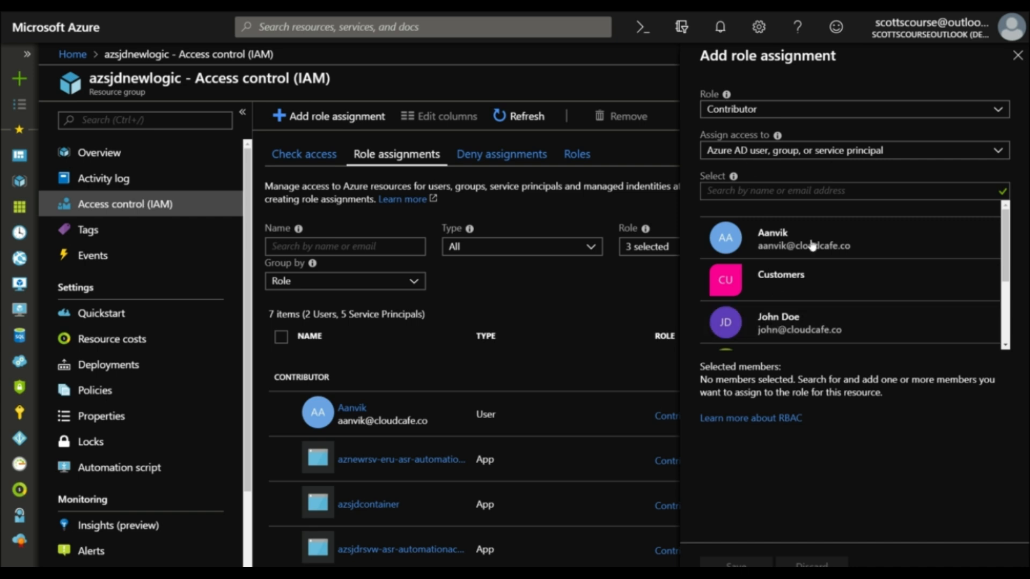
pyautogui.click(786, 329)
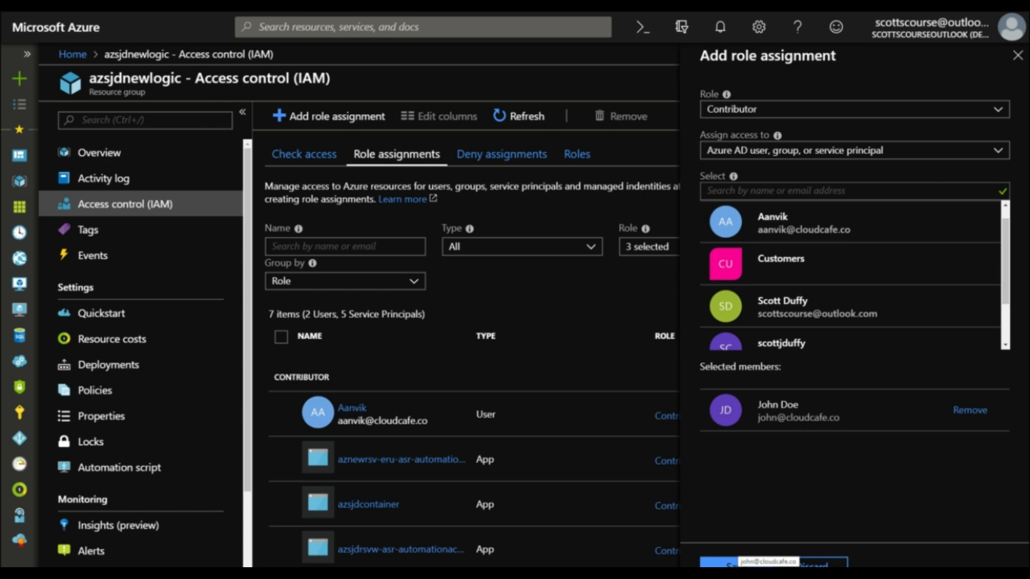
pyautogui.click(736, 563)
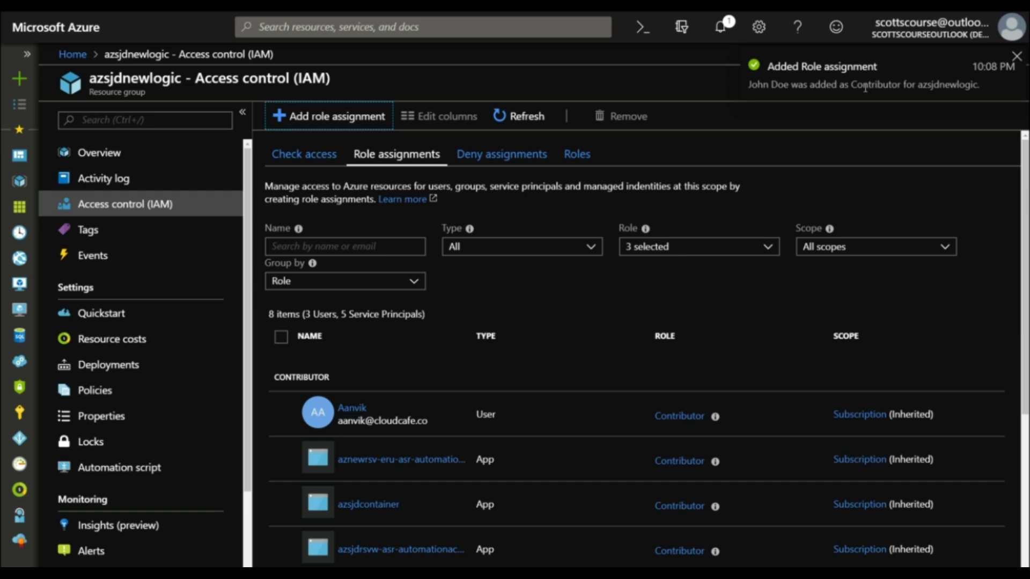
# Step: Find the newly added Contributor among the role assignments and check that user's access to the resource group again
pyautogui.scroll(-5, 610, 349)
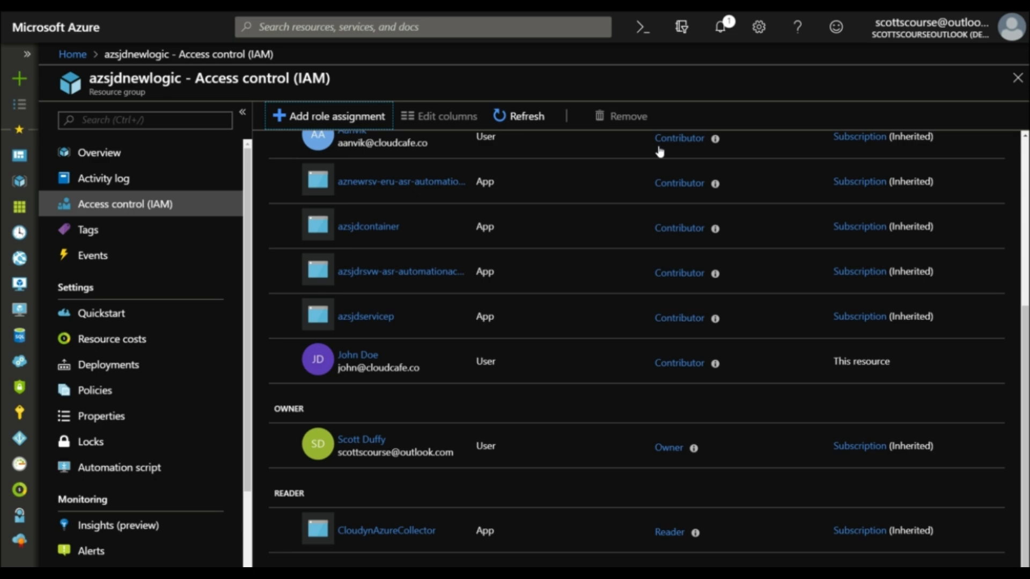
pyautogui.scroll(5, 554, 195)
pyautogui.click(311, 157)
pyautogui.click(338, 348)
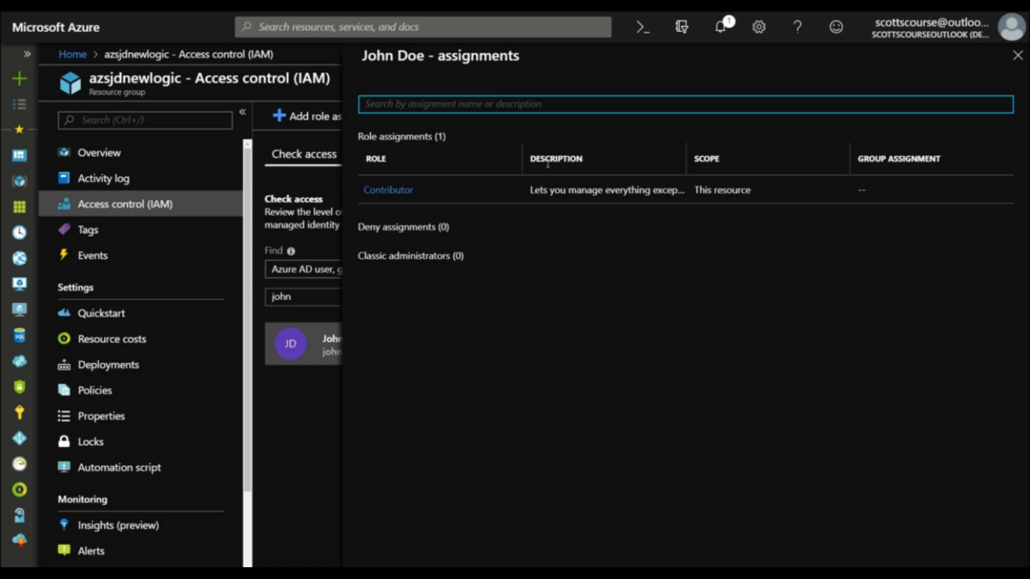
pyautogui.click(1017, 55)
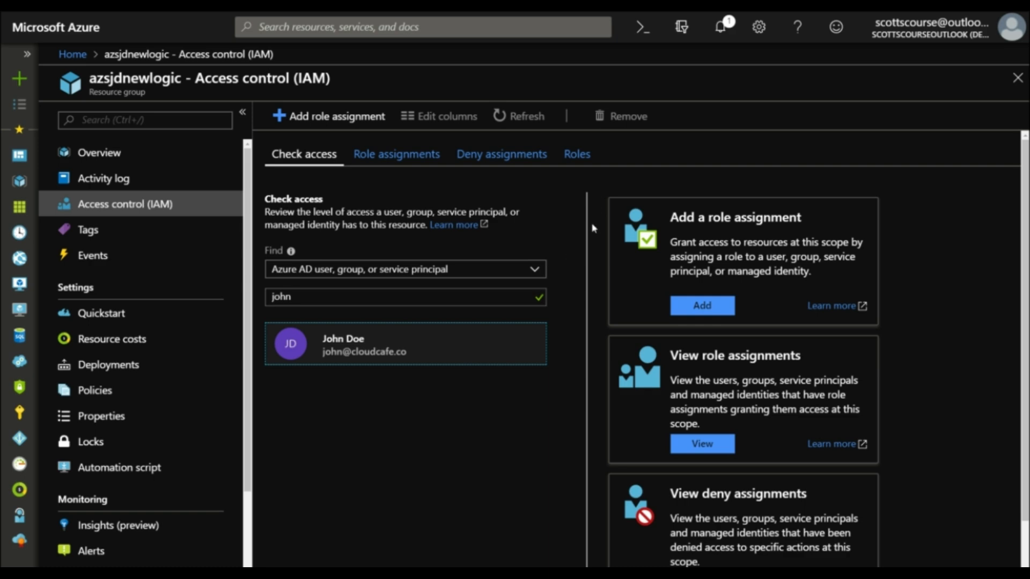
# Step: View the resource group's deny assignments, and assign the Contributor role on the group to the guest user with the Gmail address
pyautogui.scroll(-2, 595, 226)
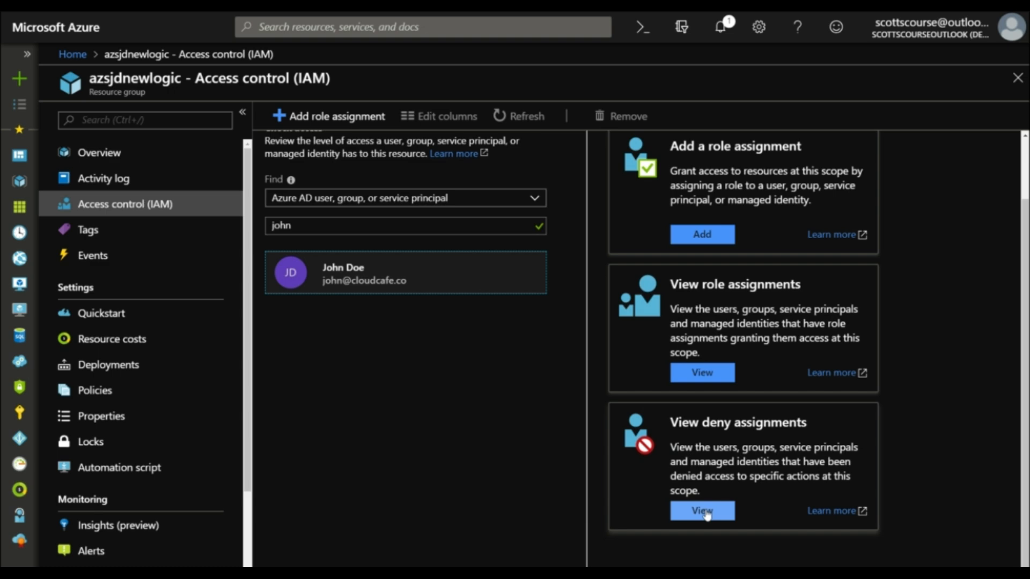
pyautogui.click(706, 514)
pyautogui.click(357, 119)
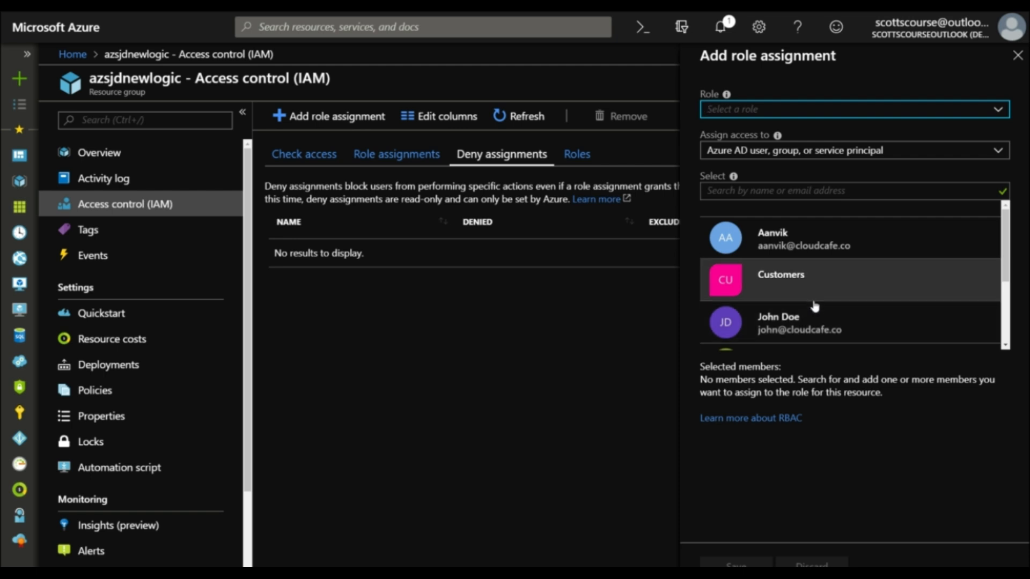
pyautogui.scroll(-2, 829, 308)
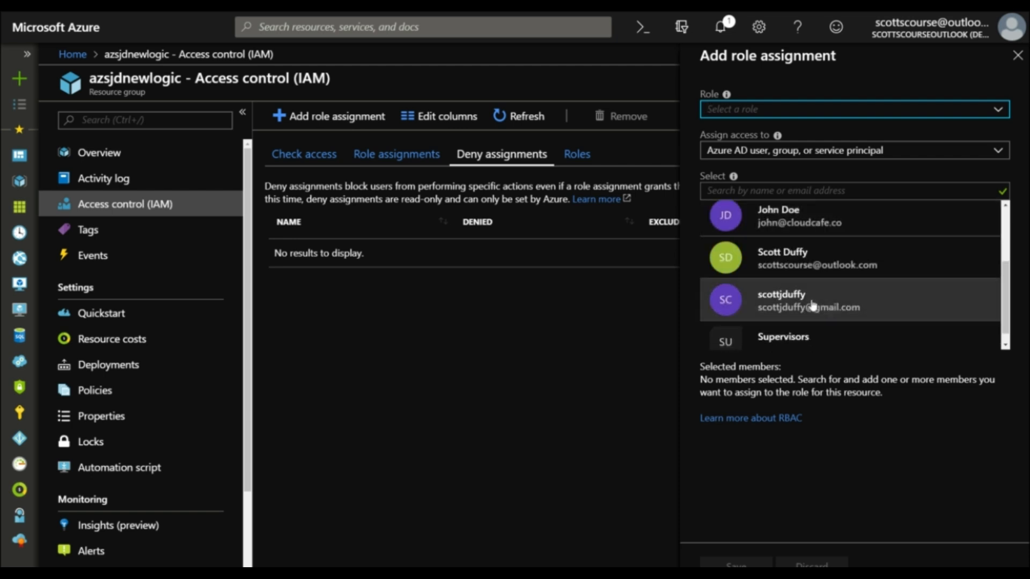
pyautogui.scroll(-1, 839, 300)
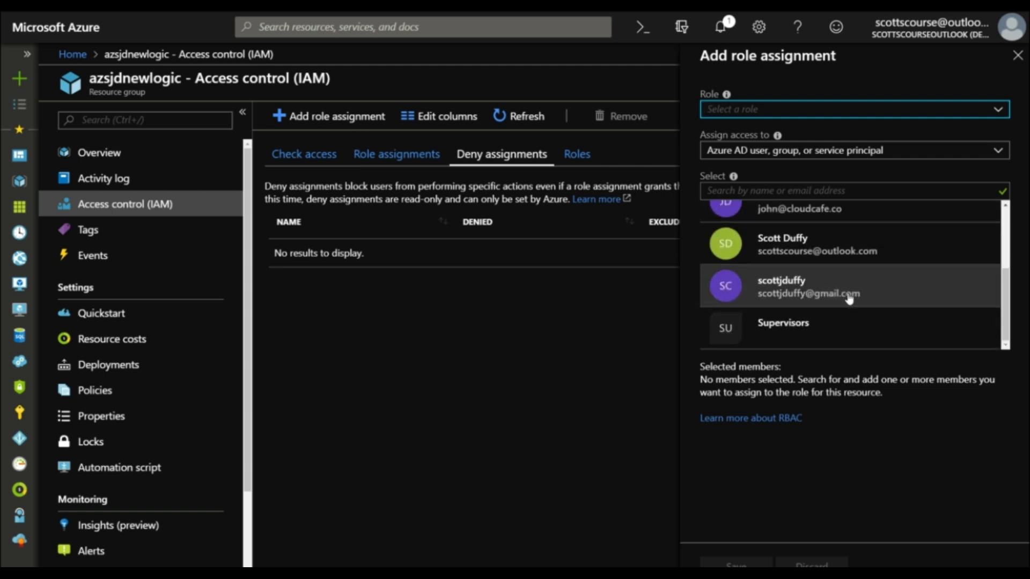
pyautogui.click(789, 289)
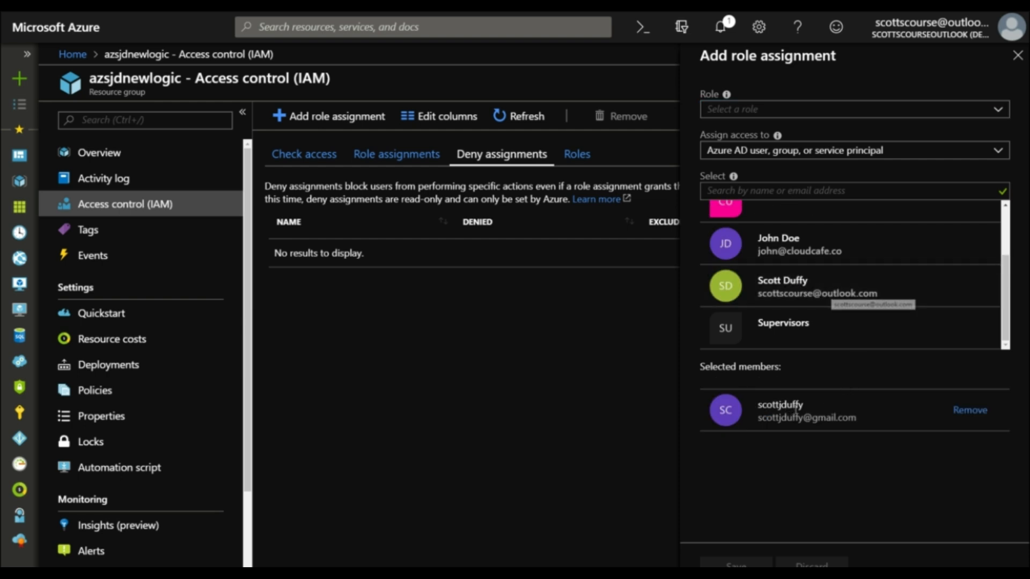
pyautogui.click(997, 110)
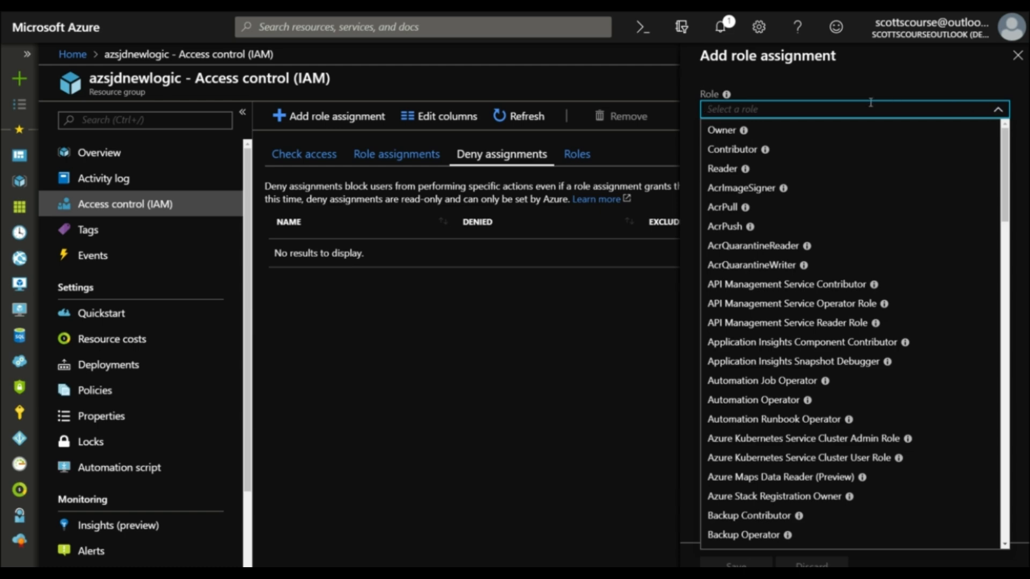
pyautogui.click(755, 151)
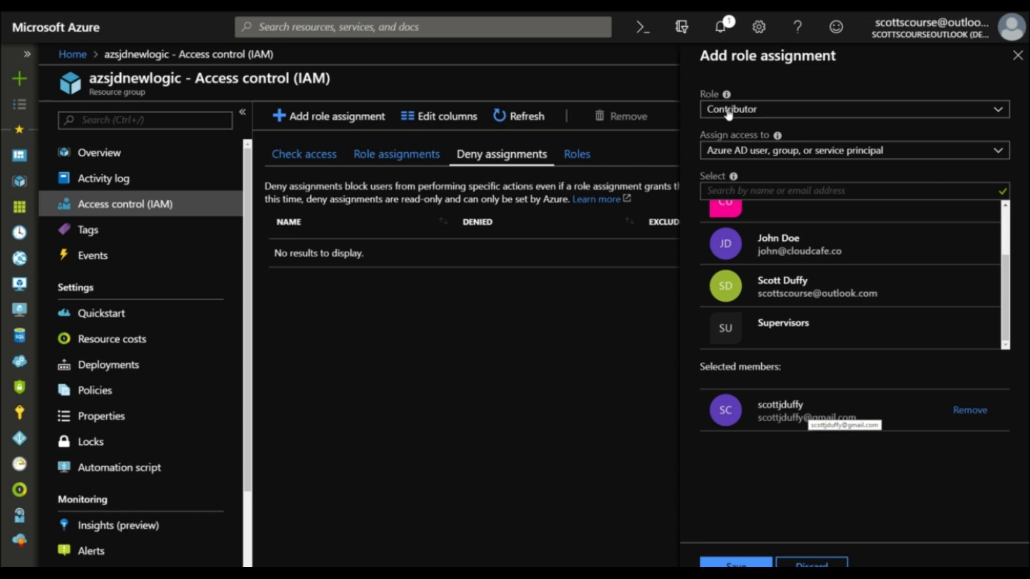
pyautogui.click(745, 563)
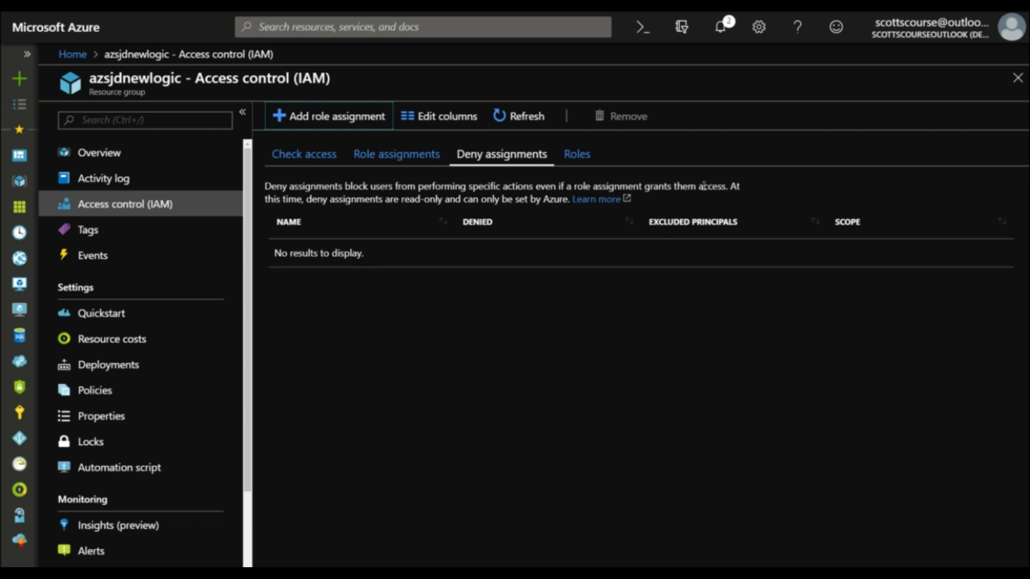
# Step: Refresh the access control view and check the notifications about the new role assignment
pyautogui.click(539, 119)
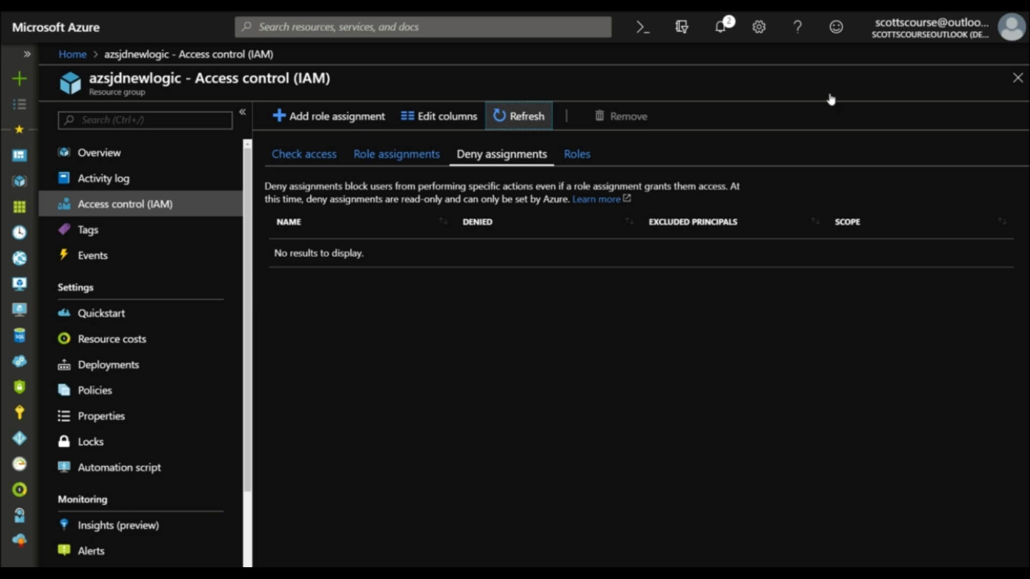
pyautogui.click(726, 21)
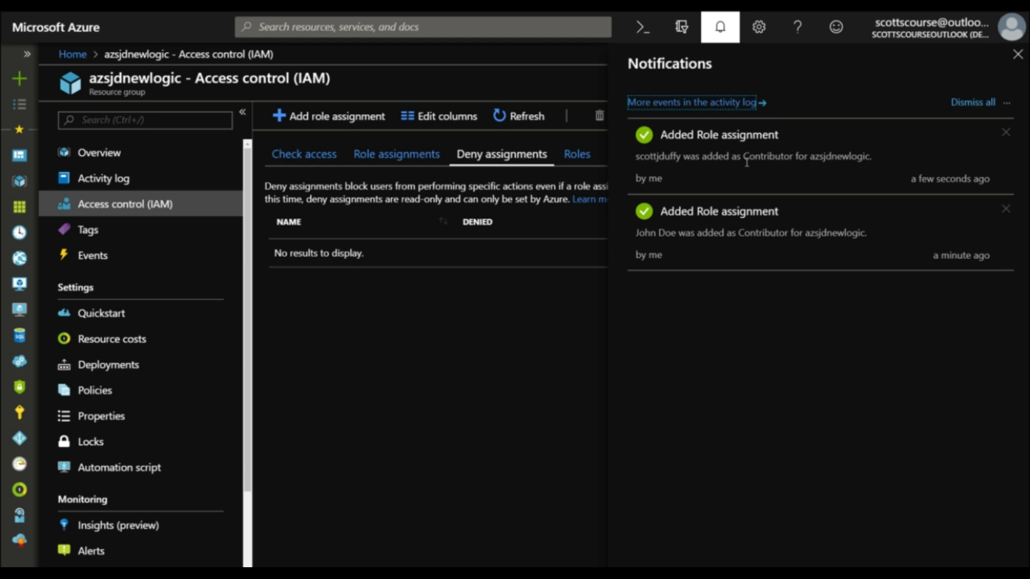
pyautogui.click(443, 184)
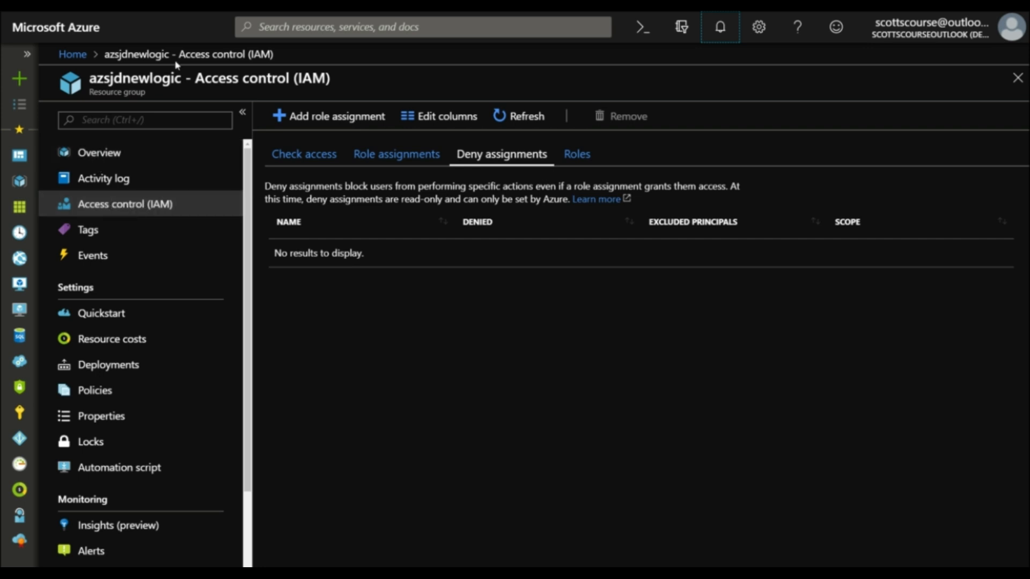
# Step: Open access control for the Pay-As-You-Go (Azure Courses) subscription and collapse the subscription list
pyautogui.click(73, 55)
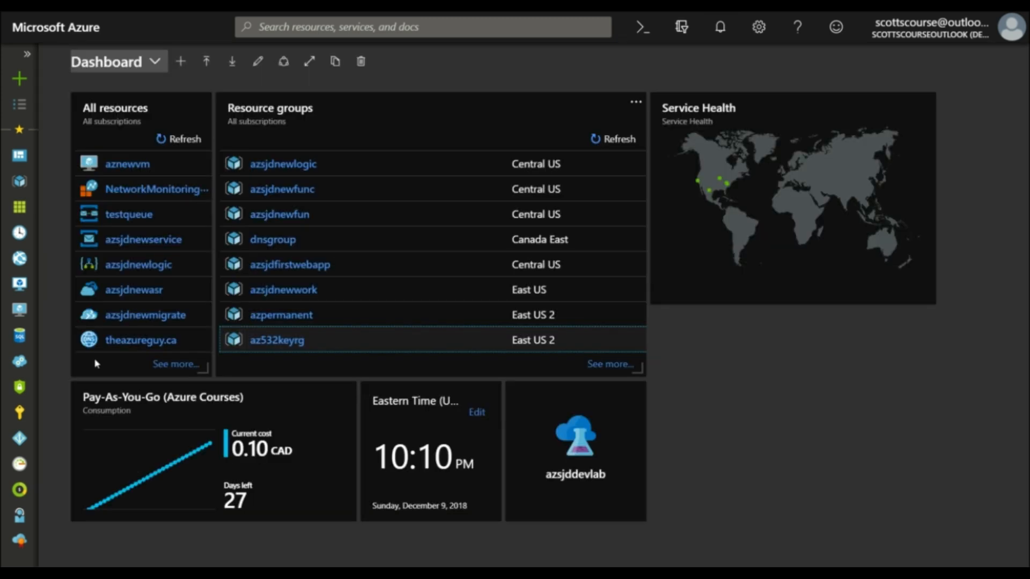
pyautogui.click(19, 415)
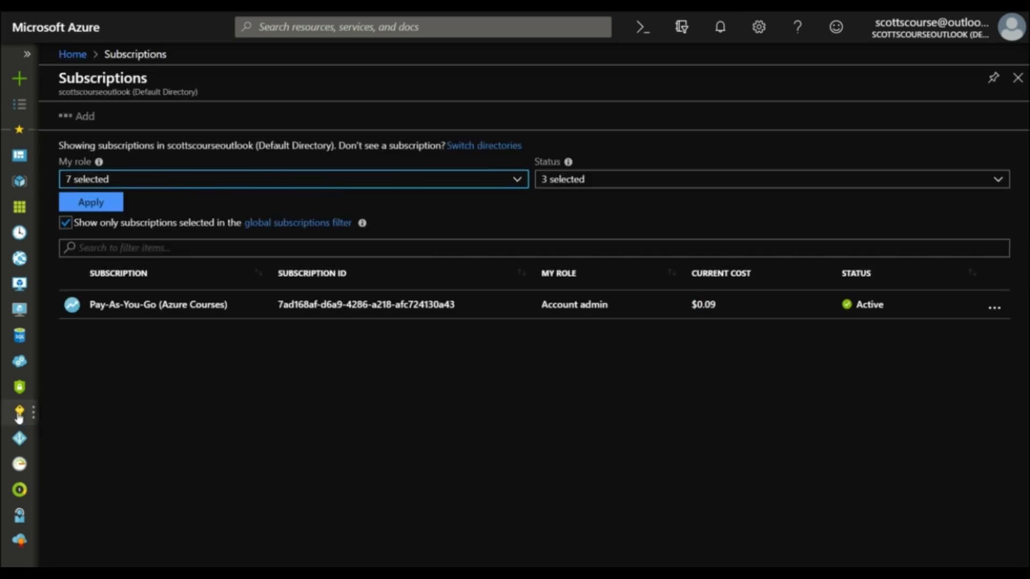
pyautogui.click(123, 306)
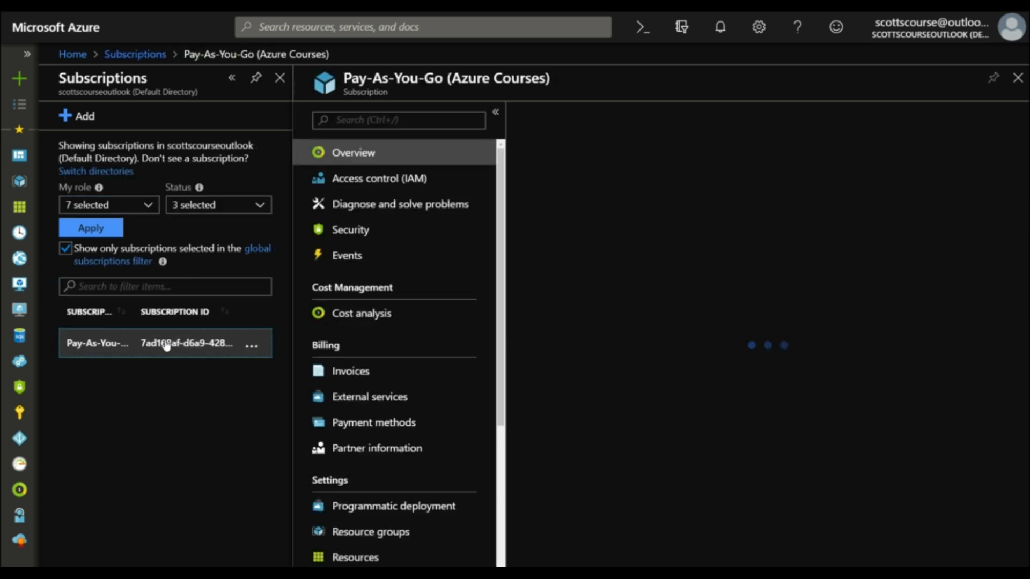
pyautogui.click(368, 181)
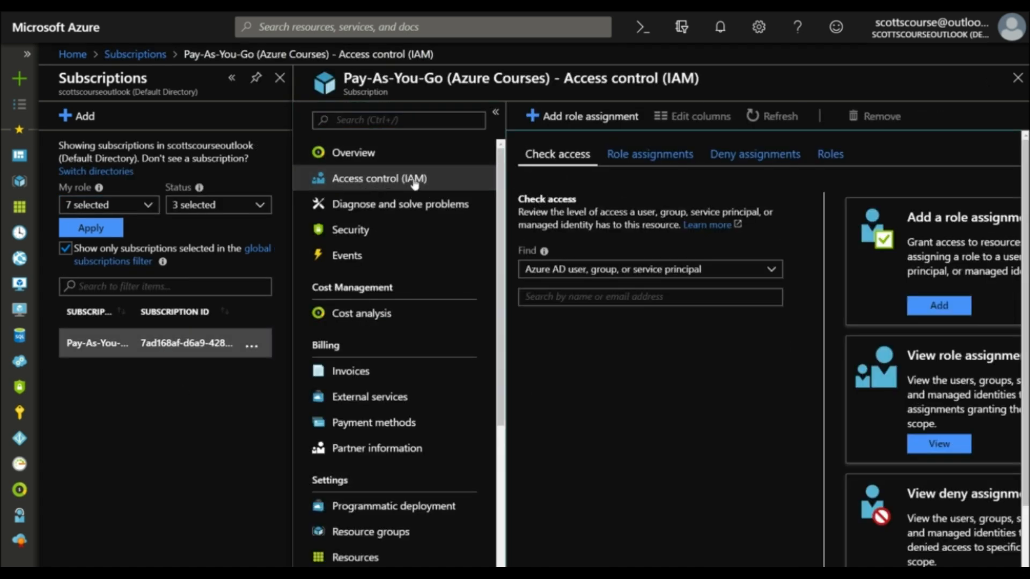
pyautogui.click(231, 78)
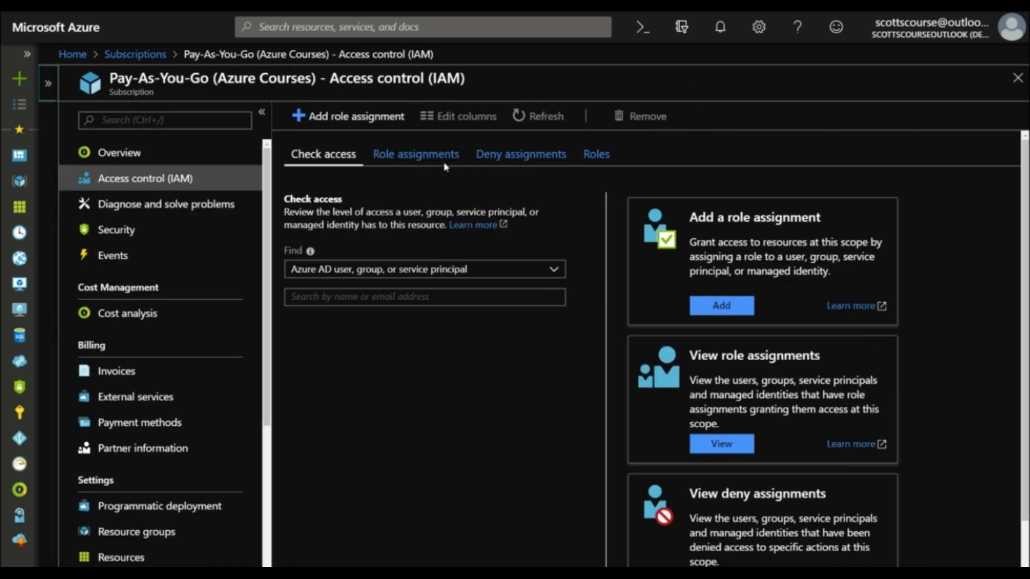
# Step: Review the subscription's role assignments, going through the Contributor, Owner and Reader groups
pyautogui.click(417, 155)
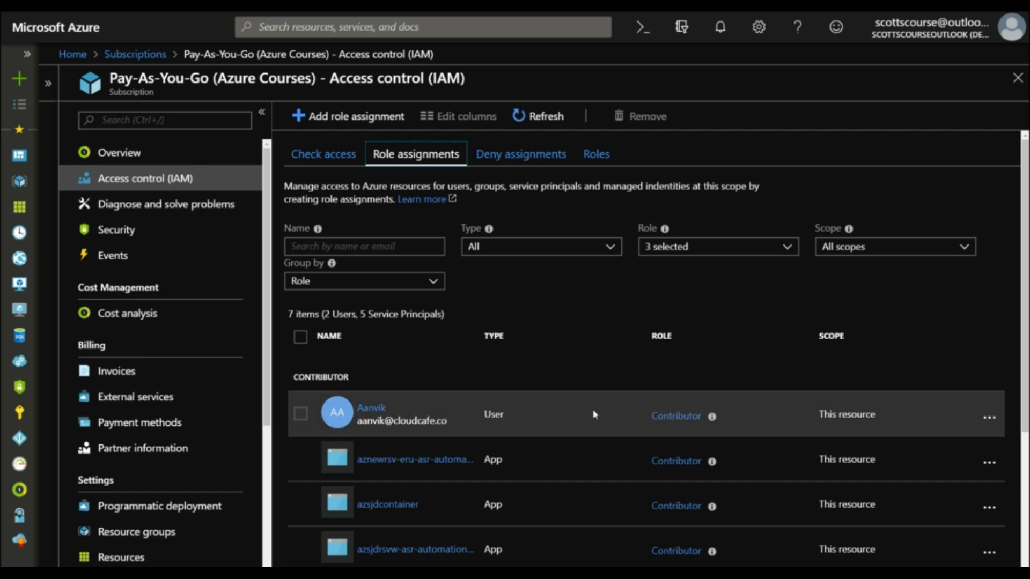
pyautogui.scroll(-4, 594, 415)
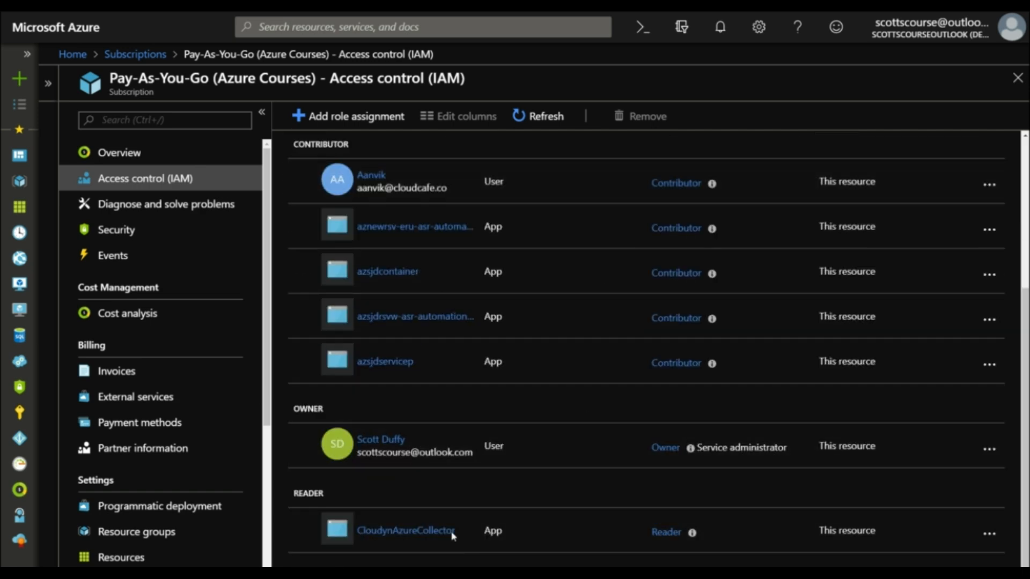
pyautogui.scroll(4, 563, 514)
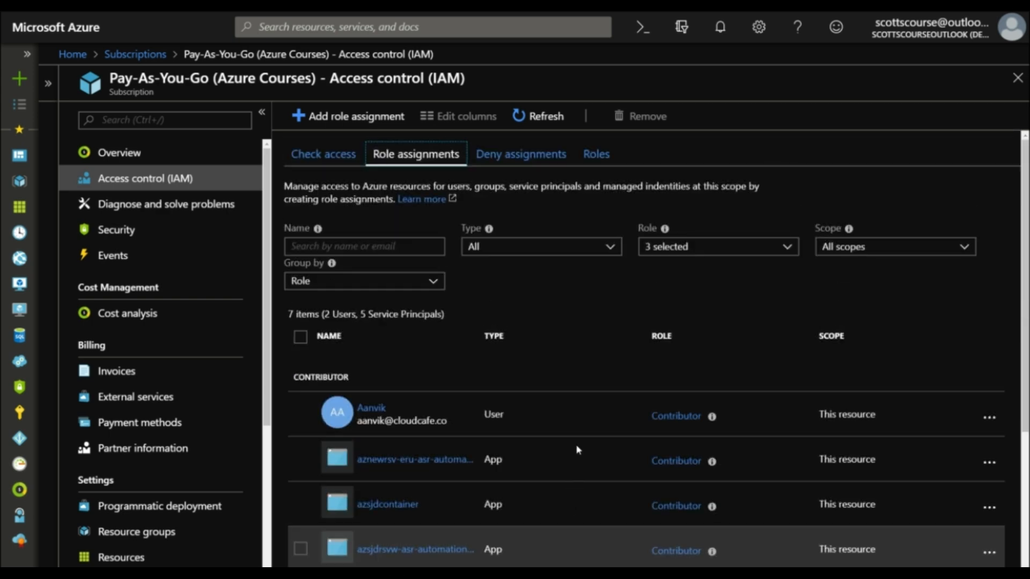
pyautogui.scroll(-4, 577, 449)
pyautogui.scroll(4, 591, 420)
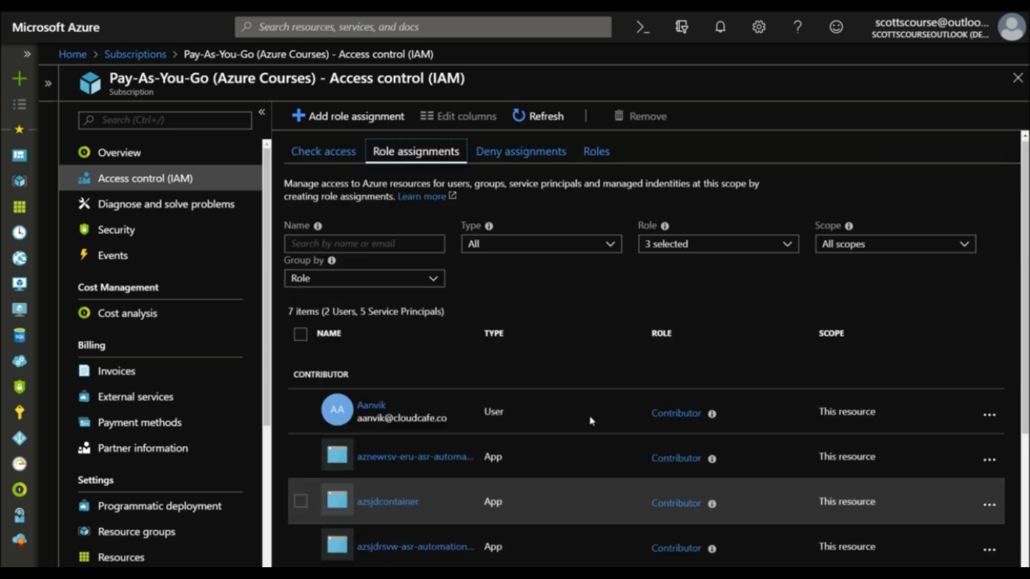
# Step: Look through the subscription's built-in roles, from Owner, Contributor and Reader down to the service-specific ones, and return to the start
pyautogui.click(319, 155)
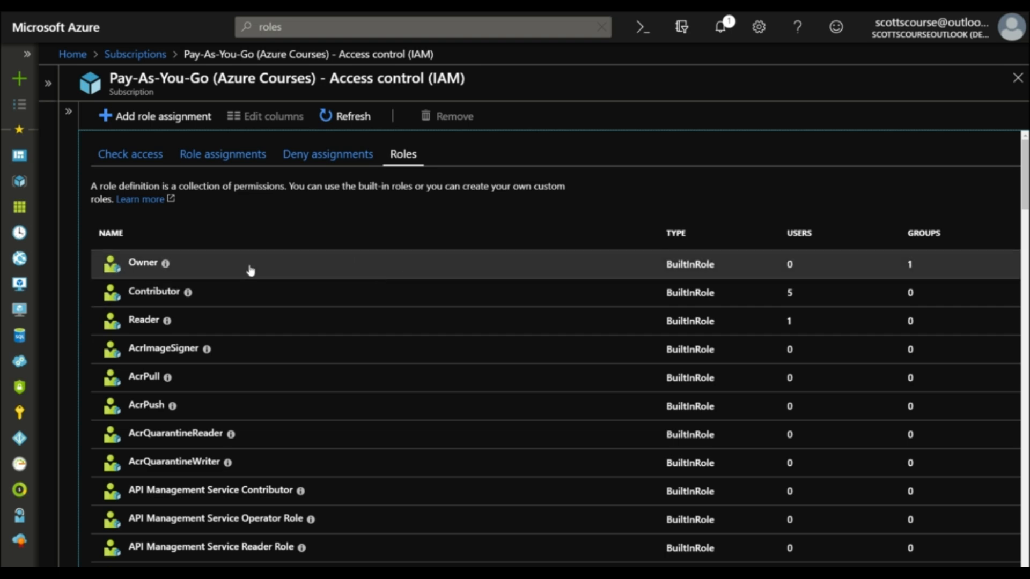
pyautogui.scroll(-10, 707, 269)
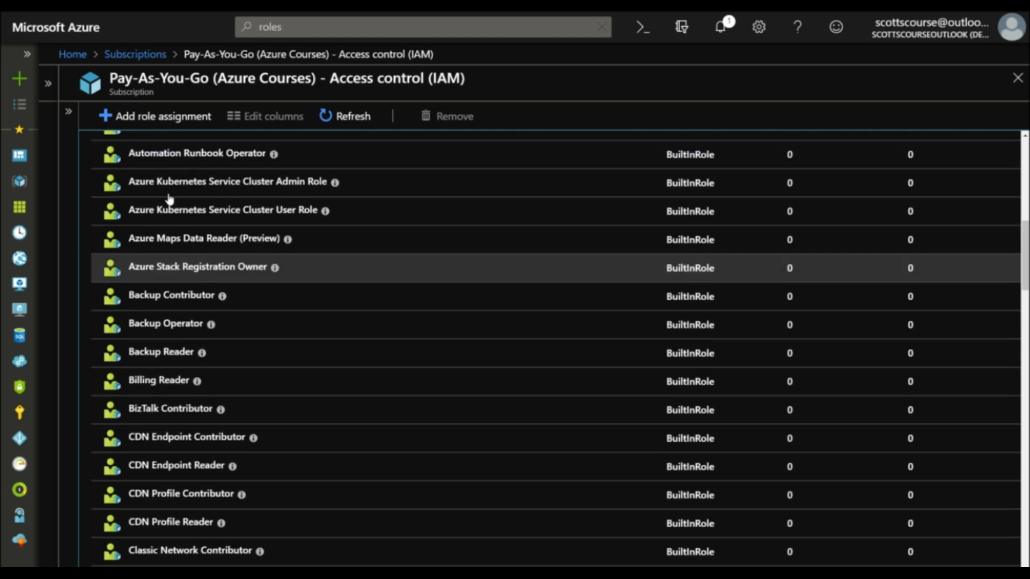
pyautogui.scroll(-6, 167, 199)
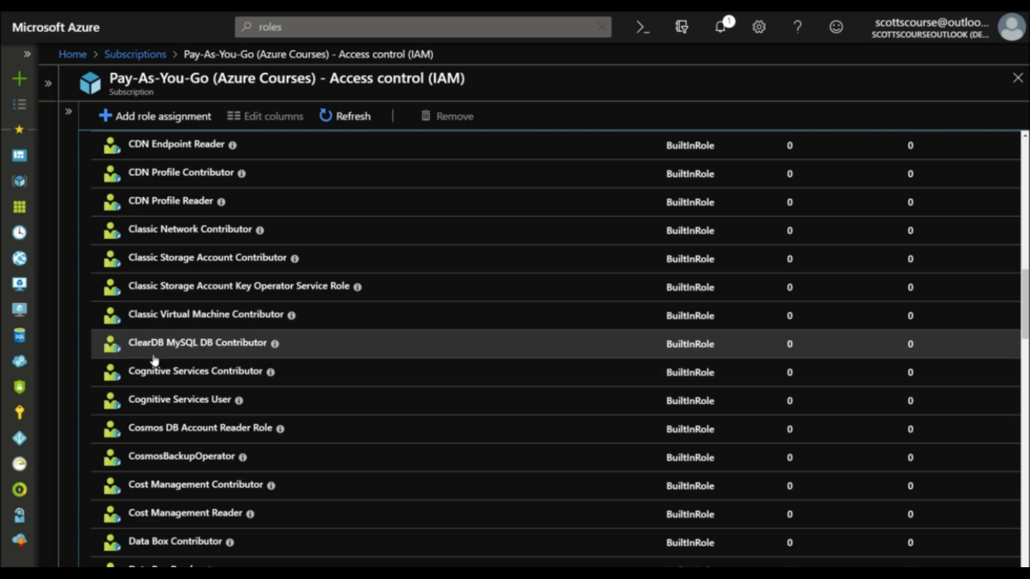
pyautogui.scroll(10, 246, 397)
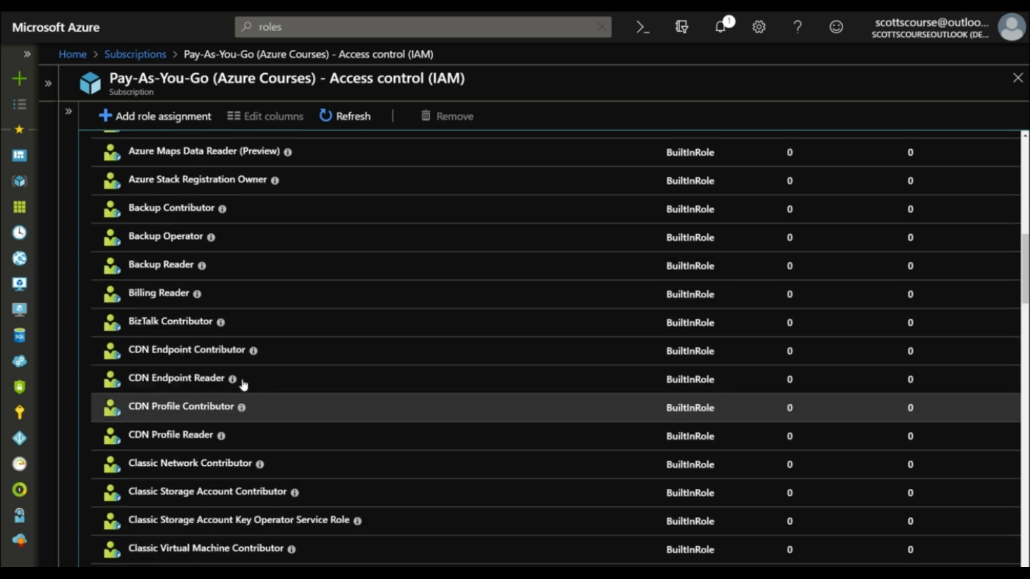
pyautogui.scroll(5, 233, 366)
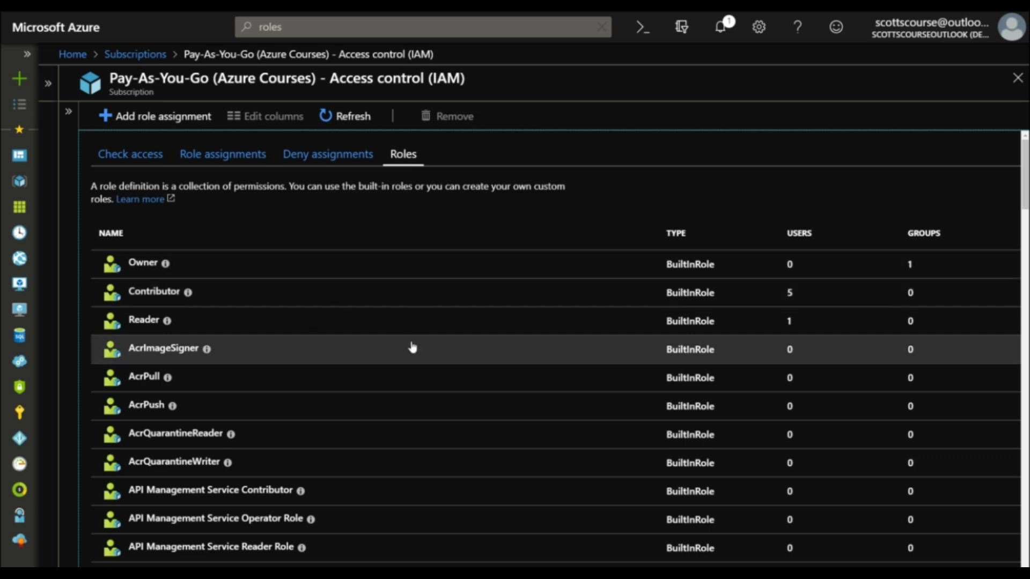
pyautogui.scroll(-5, 411, 346)
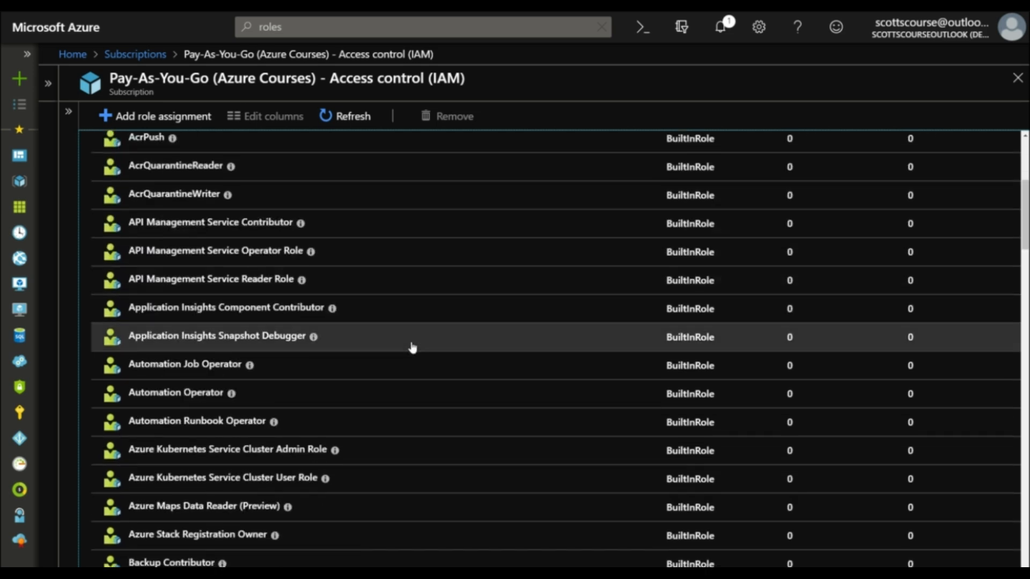
pyautogui.scroll(5, 412, 347)
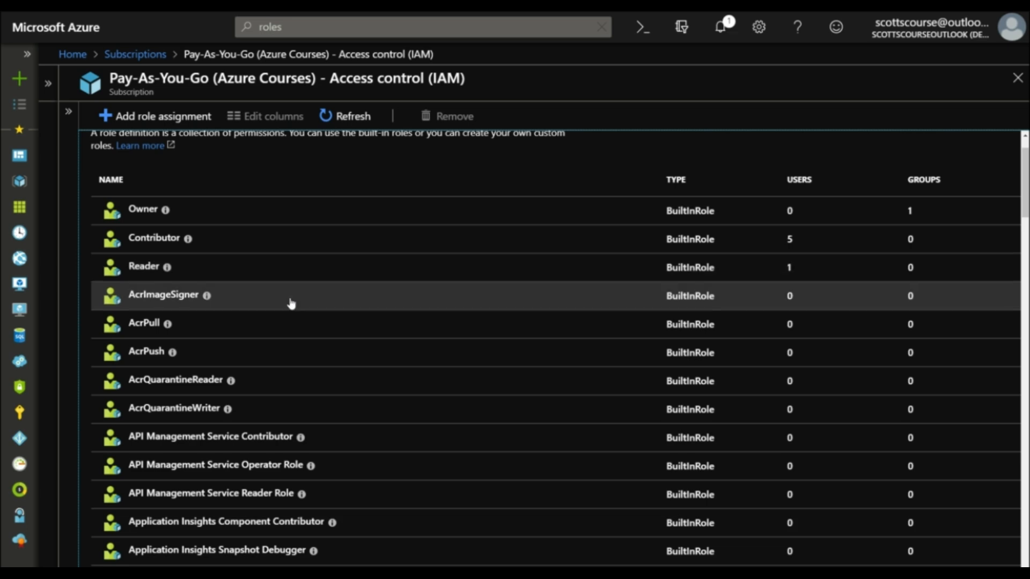
pyautogui.scroll(-5, 445, 322)
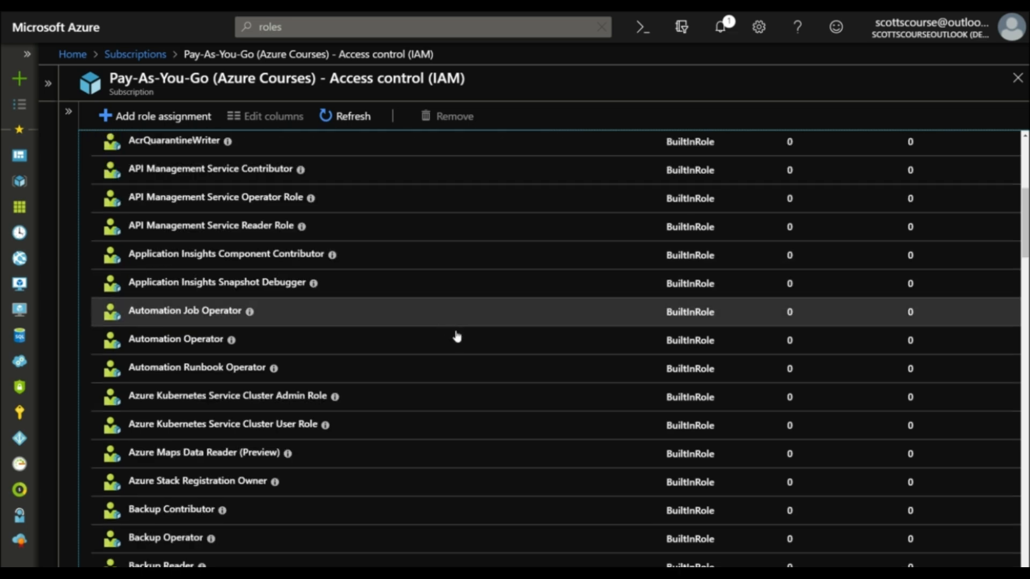
pyautogui.scroll(-3, 453, 333)
pyautogui.scroll(8, 456, 334)
pyautogui.scroll(1, 456, 335)
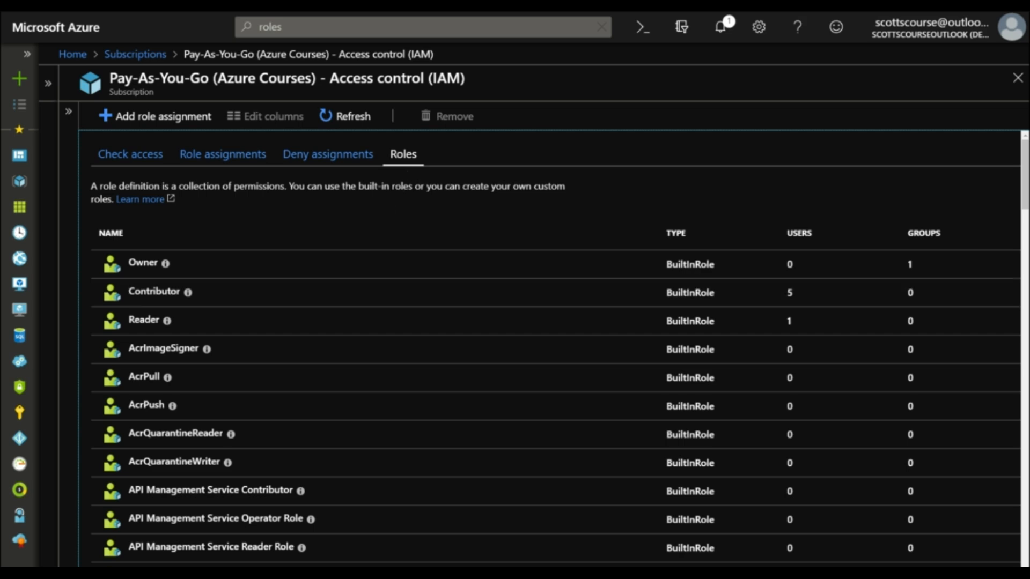
# Step: Switch to the Microsoft Docs tutorial on custom roles with Azure PowerShell and read how to export the Reader role to ReaderSupportRole.json
pyautogui.moveTo(1029, 33); pyautogui.dragTo(365, 54)
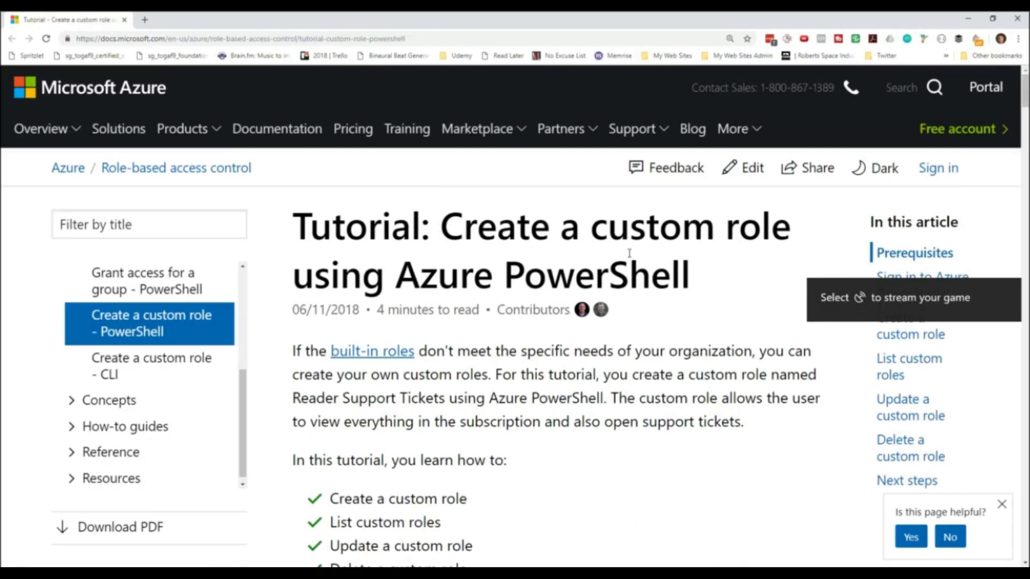
pyautogui.scroll(-3, 627, 279)
pyautogui.scroll(-15, 627, 282)
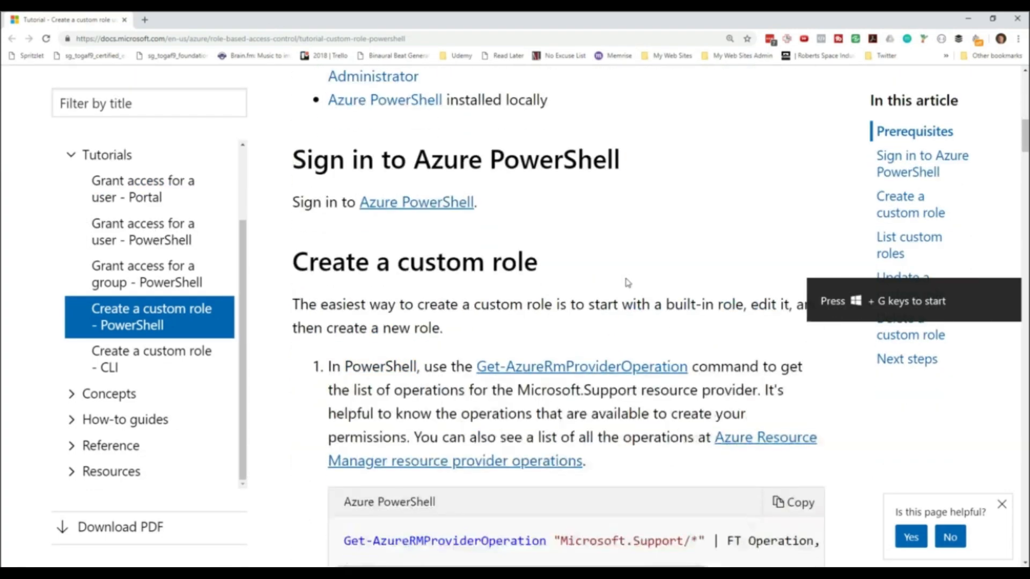
pyautogui.scroll(-4, 627, 282)
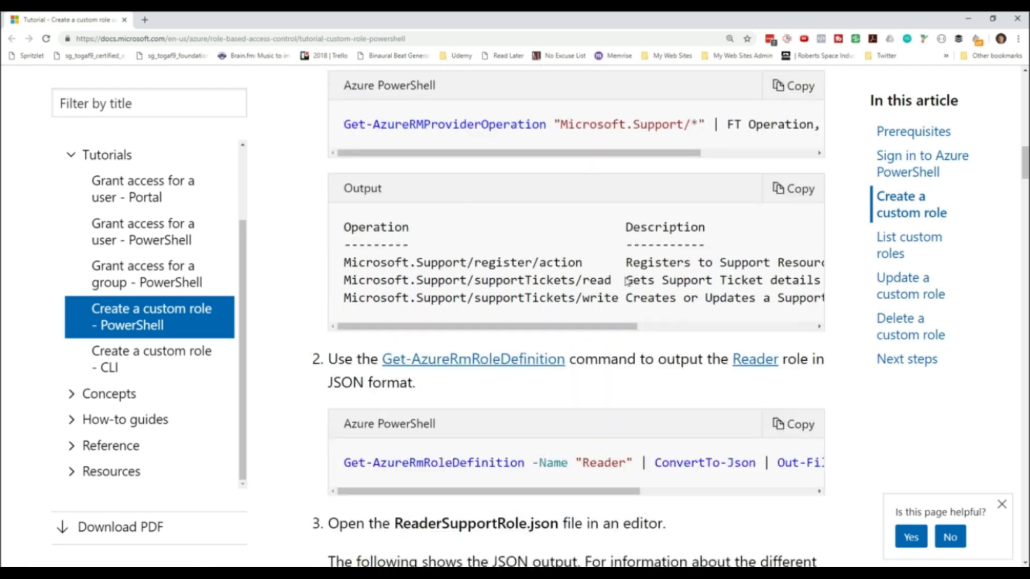
pyautogui.scroll(-7, 629, 280)
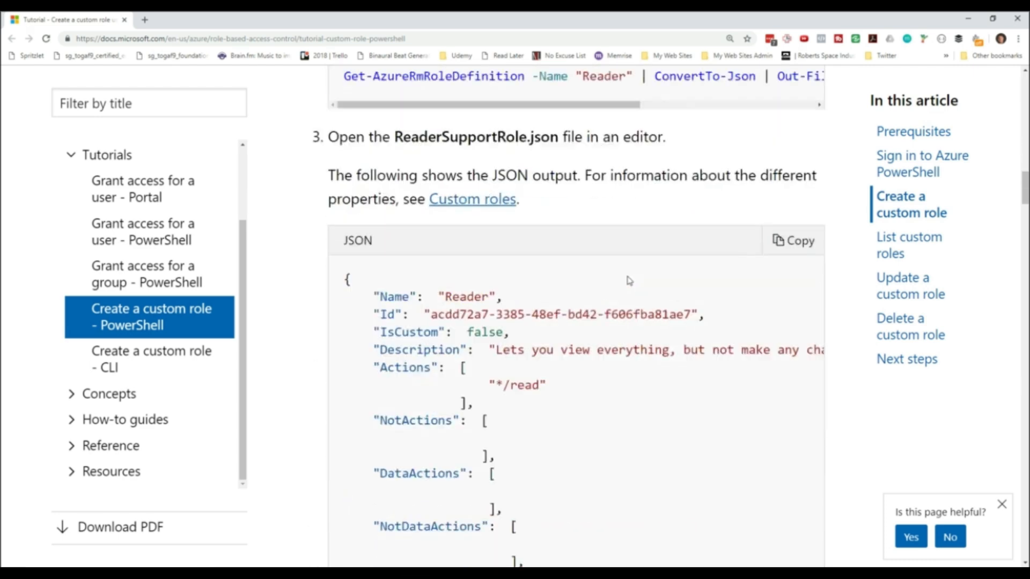
pyautogui.scroll(2, 539, 174)
pyautogui.click(785, 106)
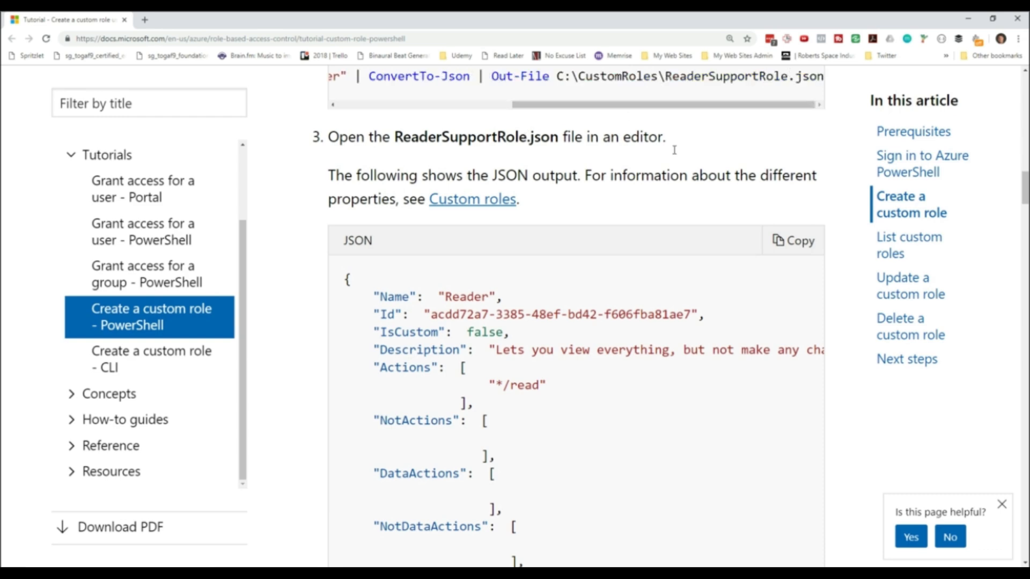
# Step: Examine the Reader role's JSON definition in the tutorial, from its name and Actions through NotActions and DataActions to AssignableScopes
pyautogui.scroll(-1, 666, 157)
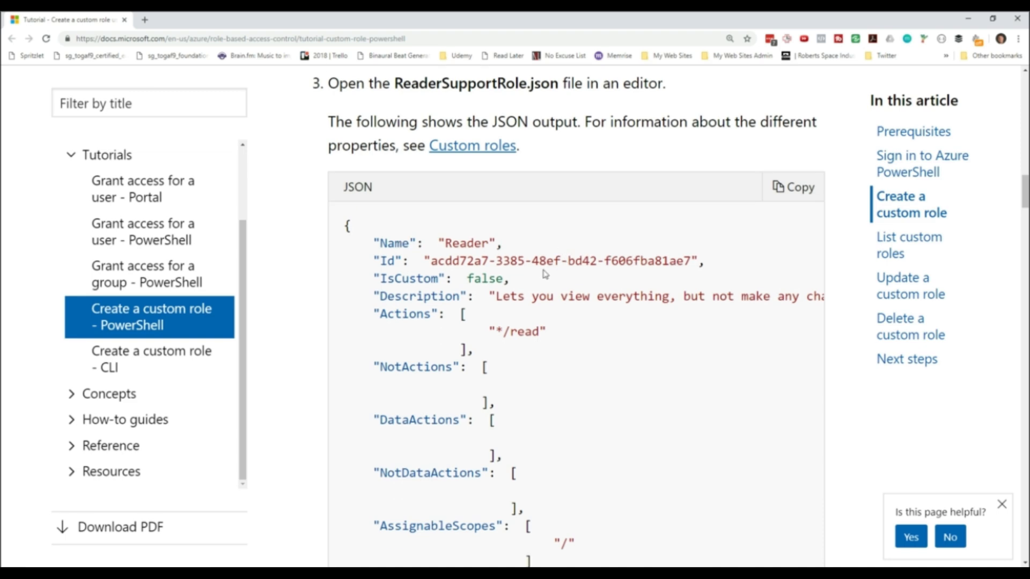
pyautogui.scroll(-3, 492, 261)
pyautogui.scroll(1, 431, 224)
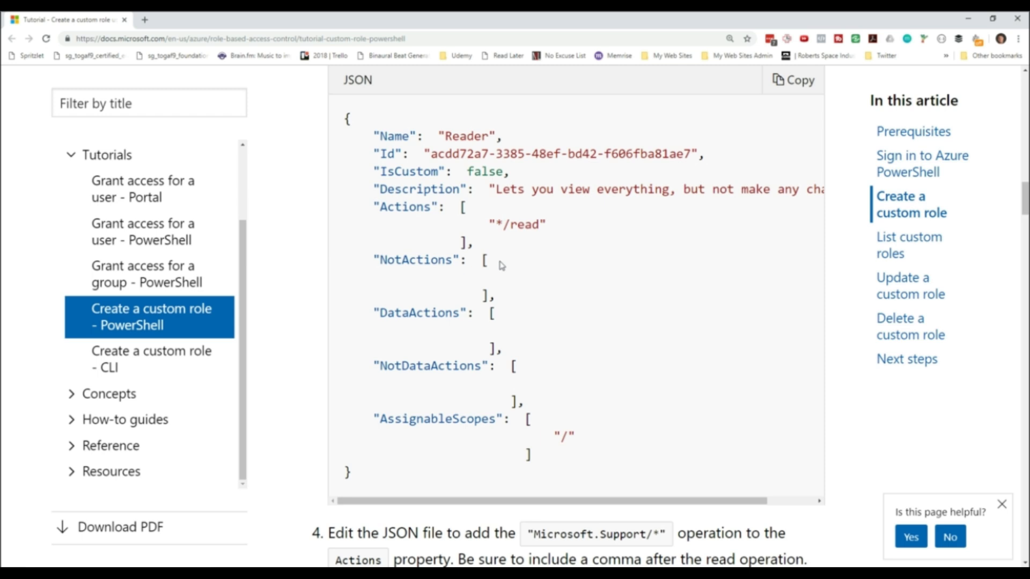
pyautogui.scroll(-3, 502, 272)
pyautogui.scroll(3, 486, 258)
pyautogui.scroll(2, 433, 236)
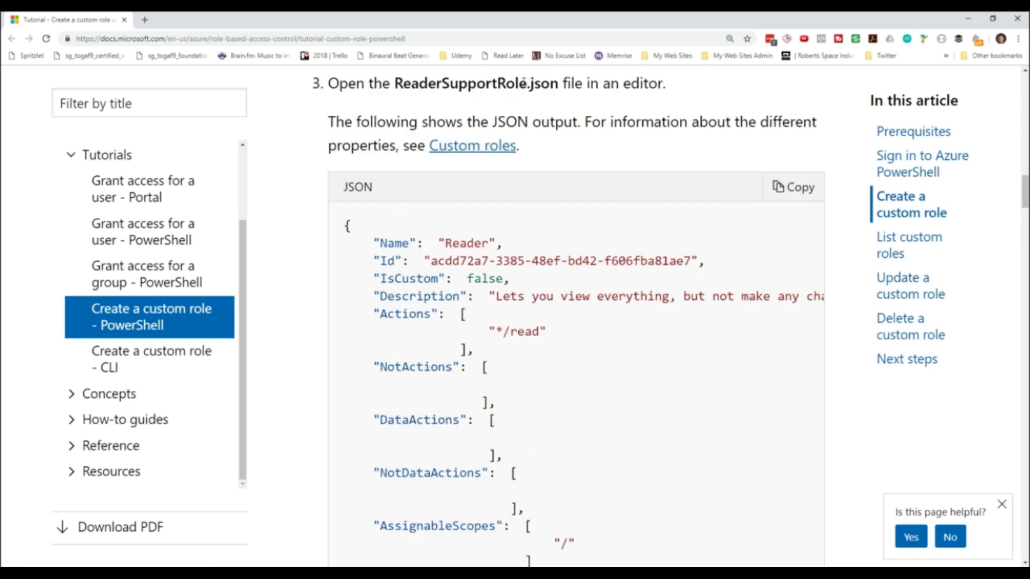
# Step: Read the instructions for editing the role's JSON file and highlight the Microsoft.Support/* action in the finished Reader Support Tickets definition
pyautogui.scroll(-10, 602, 156)
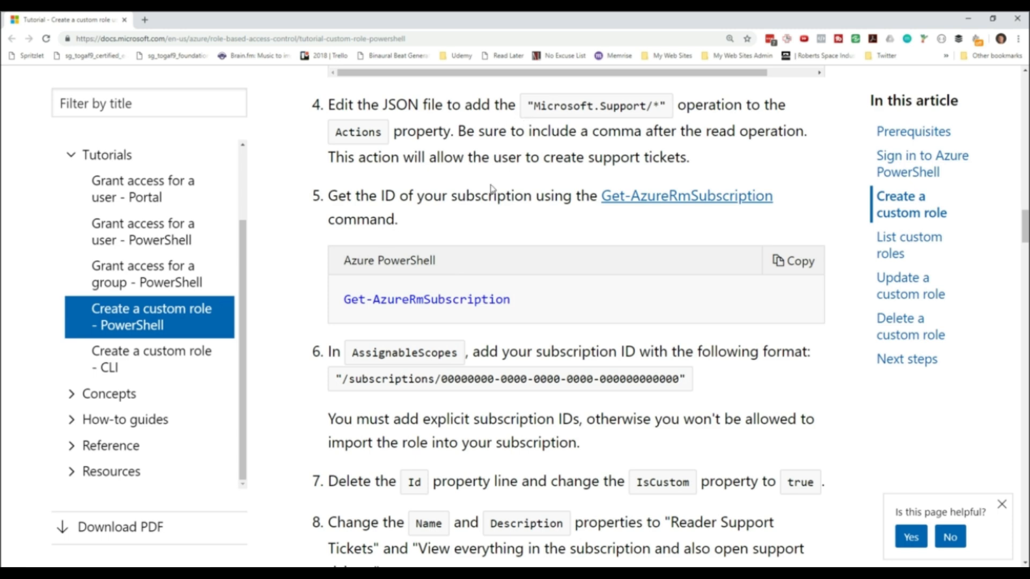
pyautogui.scroll(2, 491, 189)
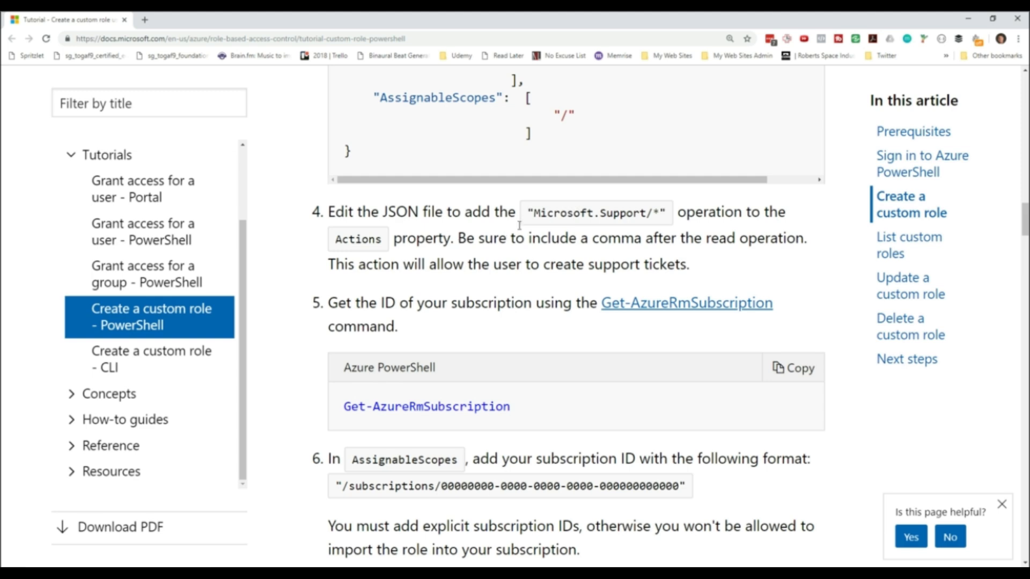
pyautogui.scroll(-6, 528, 171)
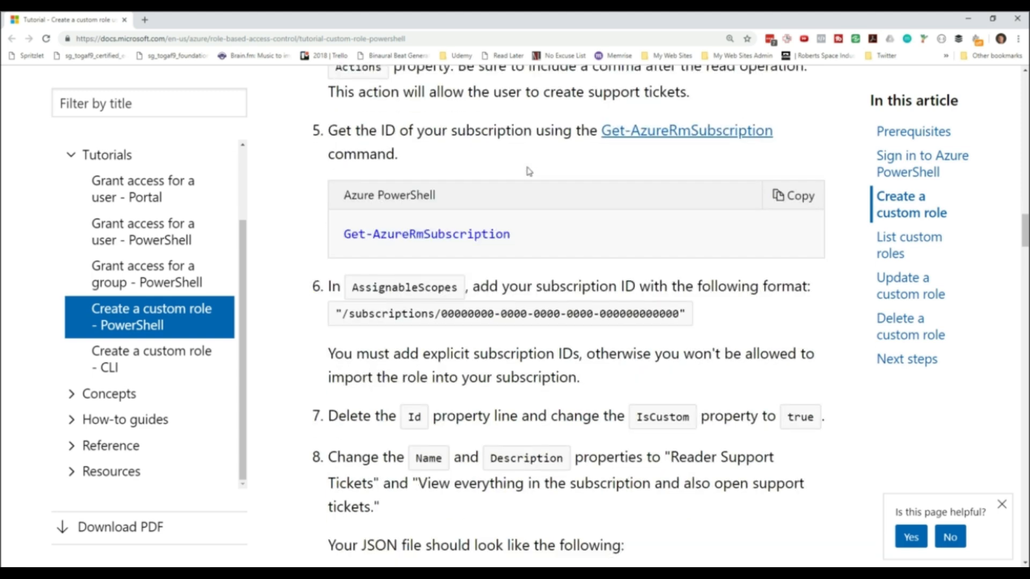
pyautogui.scroll(-6, 548, 224)
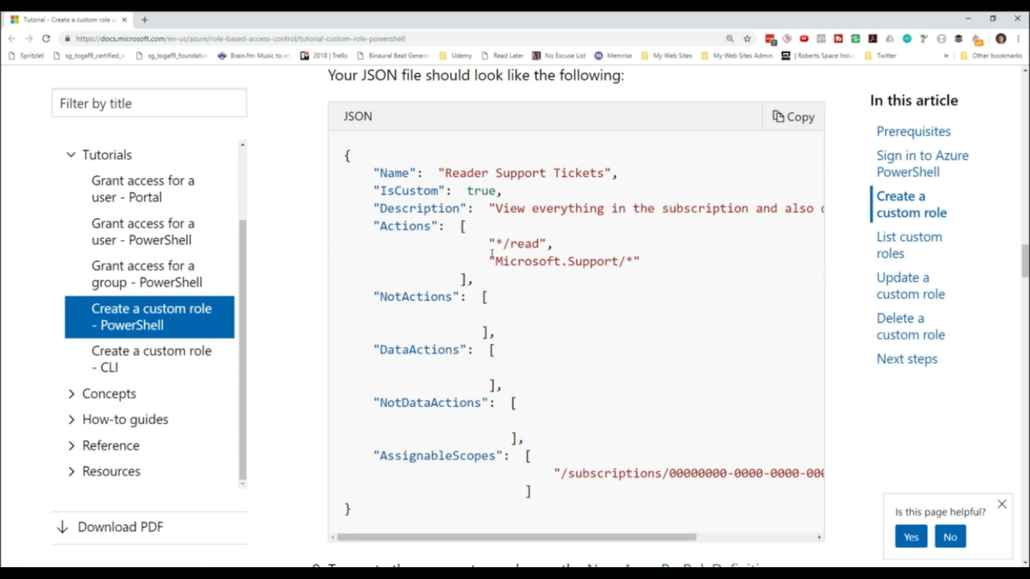
pyautogui.doubleClick(609, 263)
pyautogui.moveTo(609, 263); pyautogui.dragTo(633, 263)
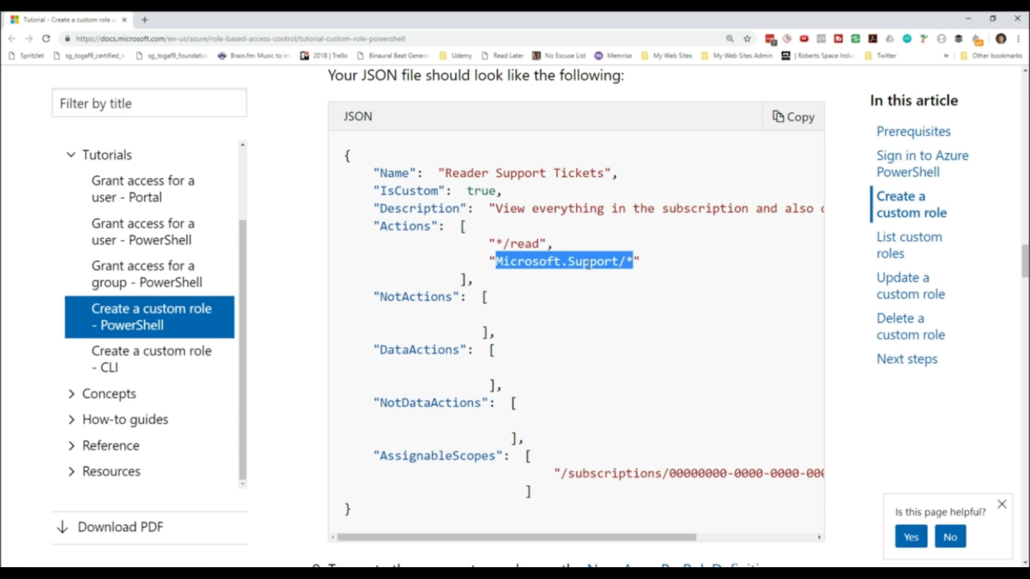
# Step: Study the New-AzureRmRoleDefinition command, highlight the Reader Support Tickets name in its output, and read how to list custom roles
pyautogui.scroll(-9, 587, 263)
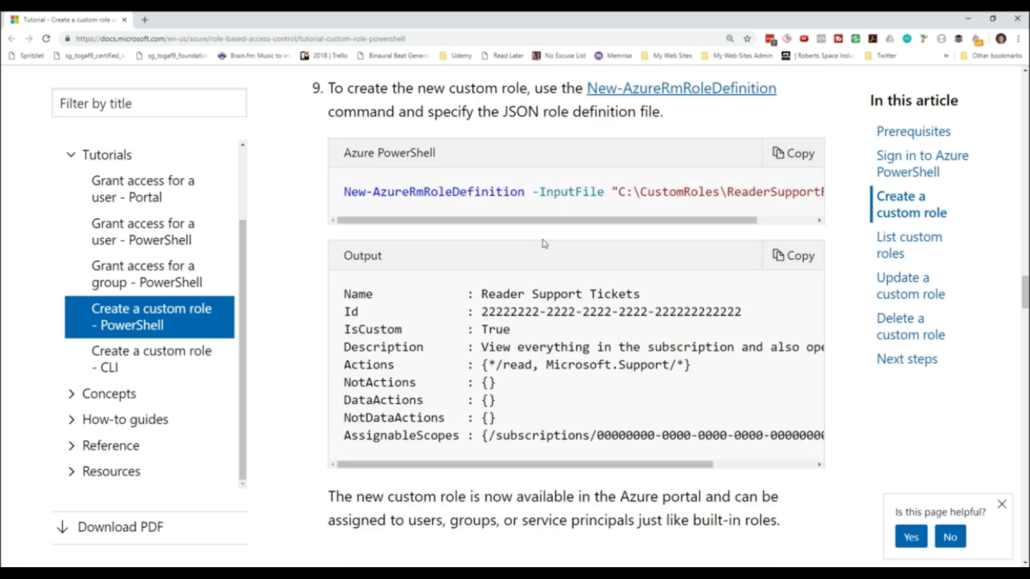
pyautogui.scroll(-1, 544, 244)
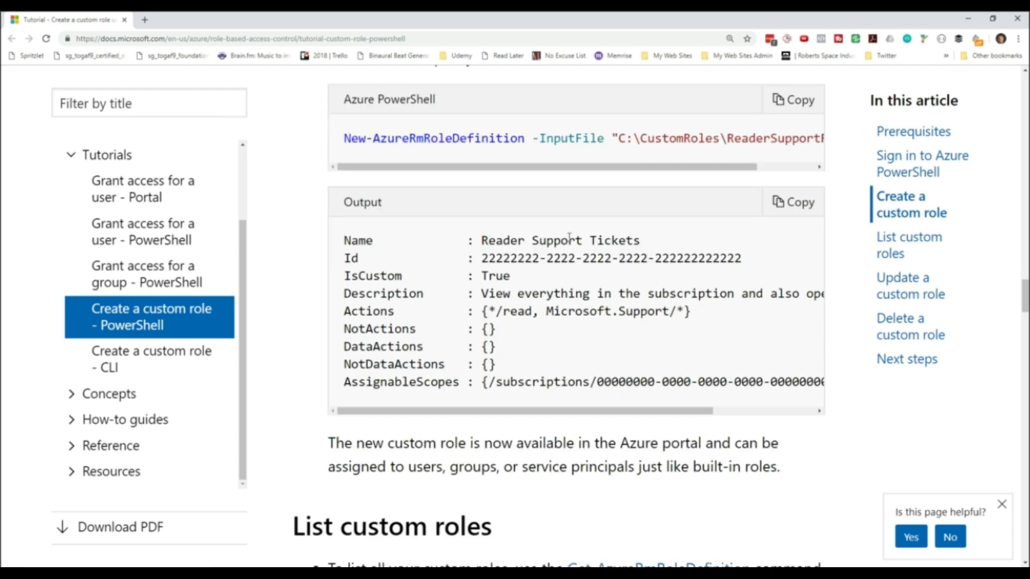
pyautogui.moveTo(480, 240); pyautogui.dragTo(645, 236)
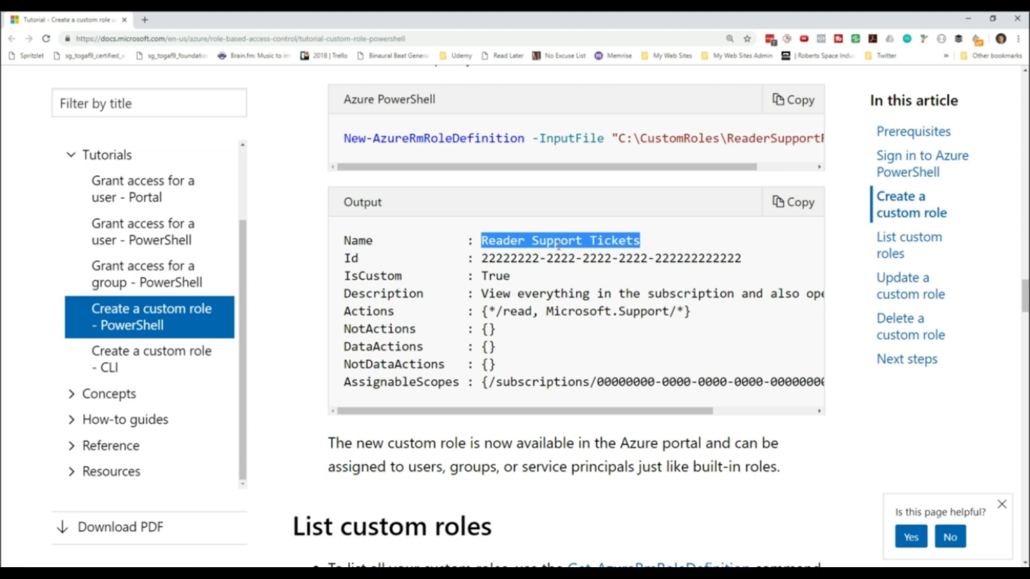
pyautogui.scroll(-8, 514, 248)
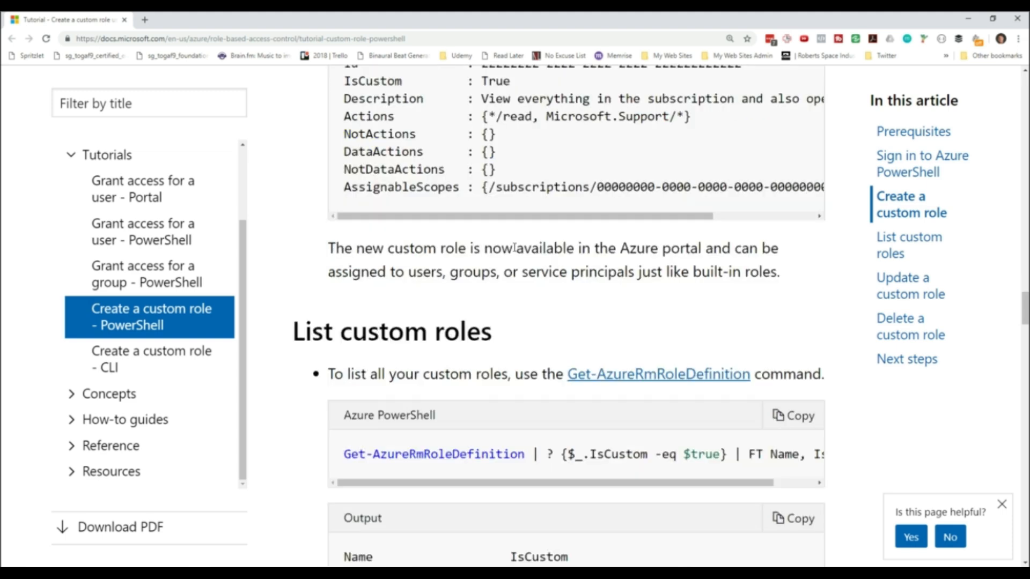
pyautogui.scroll(-4, 495, 252)
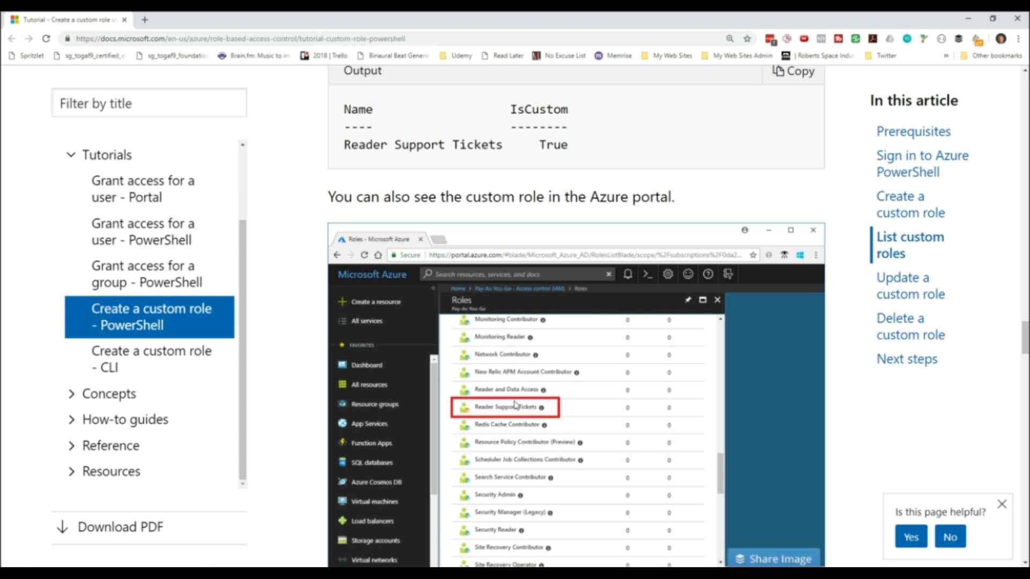
pyautogui.scroll(-2, 515, 405)
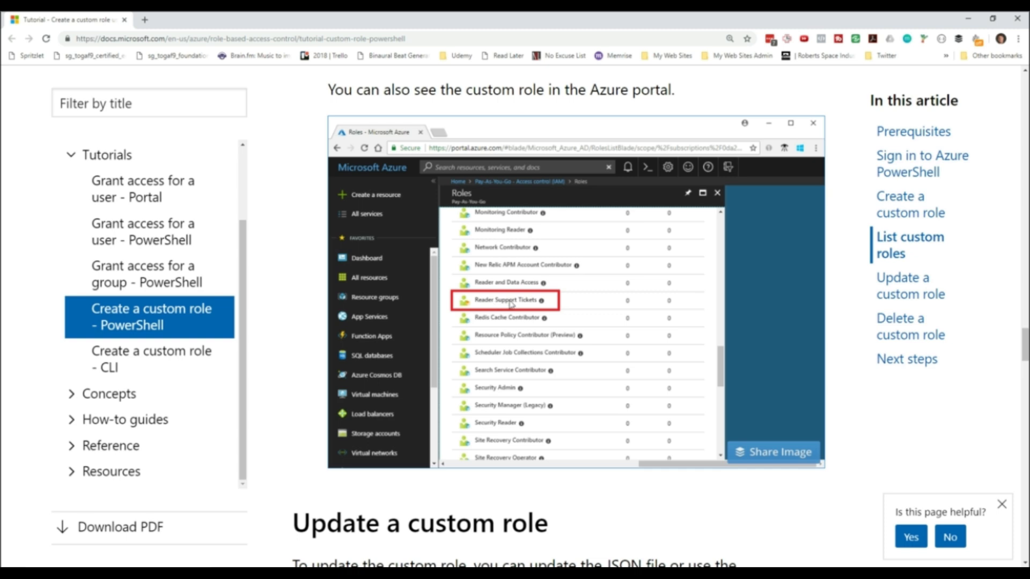
pyautogui.scroll(-4, 510, 303)
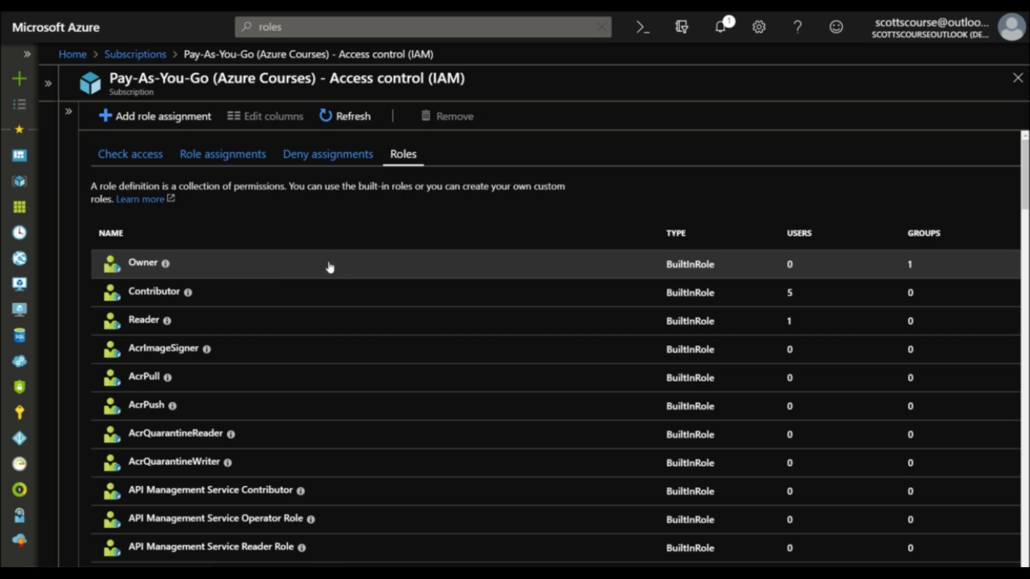
# Step: Back in the Azure portal, browse the subscription's role list down to the Data Box roles and return to the start
pyautogui.scroll(-3, 583, 414)
pyautogui.scroll(-8, 579, 370)
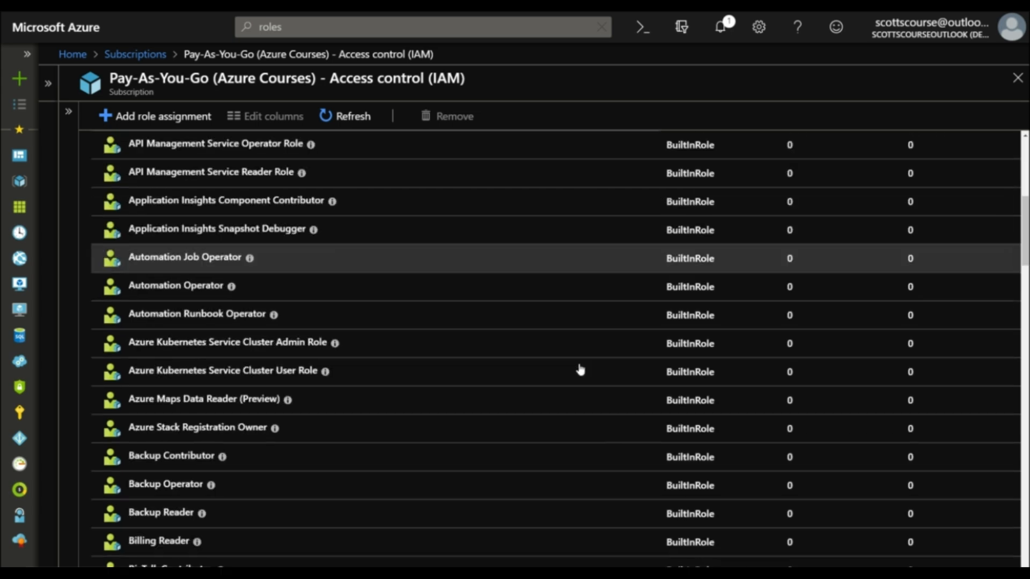
pyautogui.scroll(-4, 417, 396)
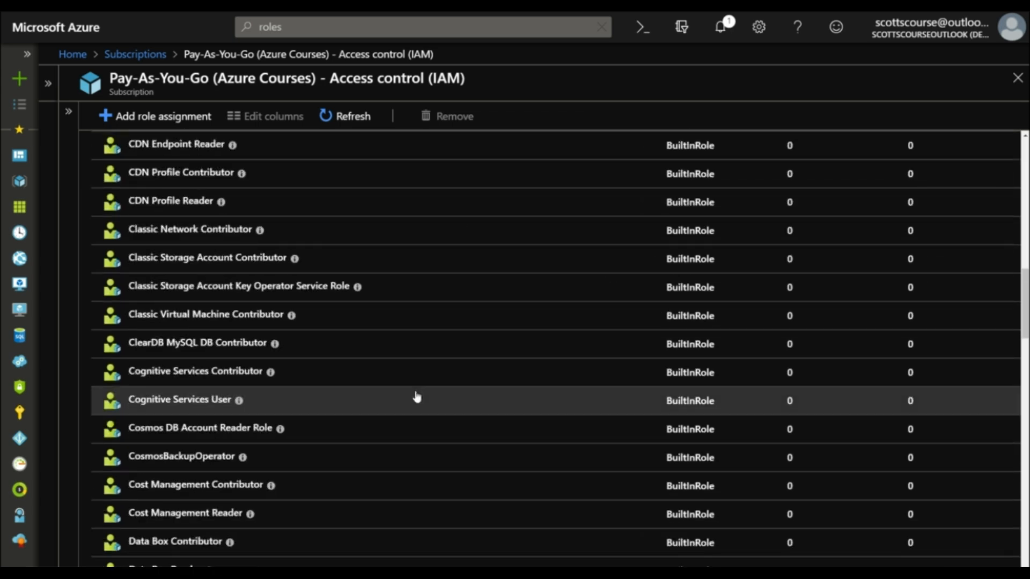
pyautogui.scroll(15, 416, 397)
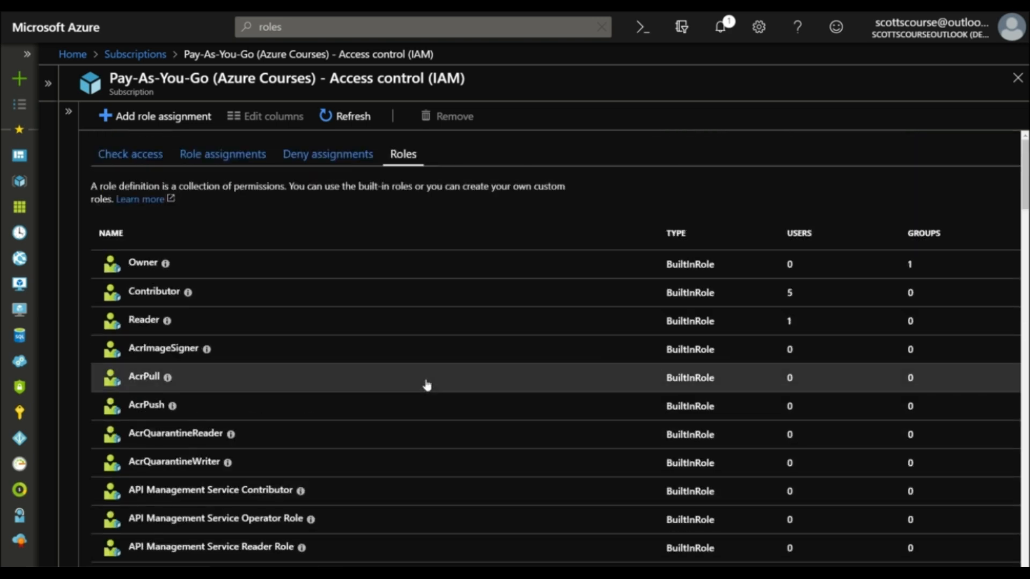